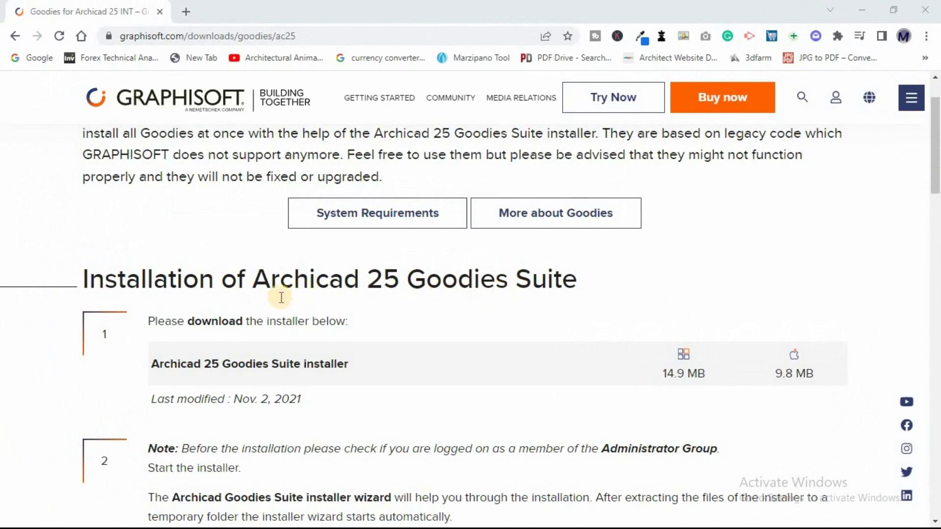
Step: Download the Windows 14.9 MB Archicad 25 Goodies Suite installer
{"action": "left_click", "coordinate": [685, 368]}
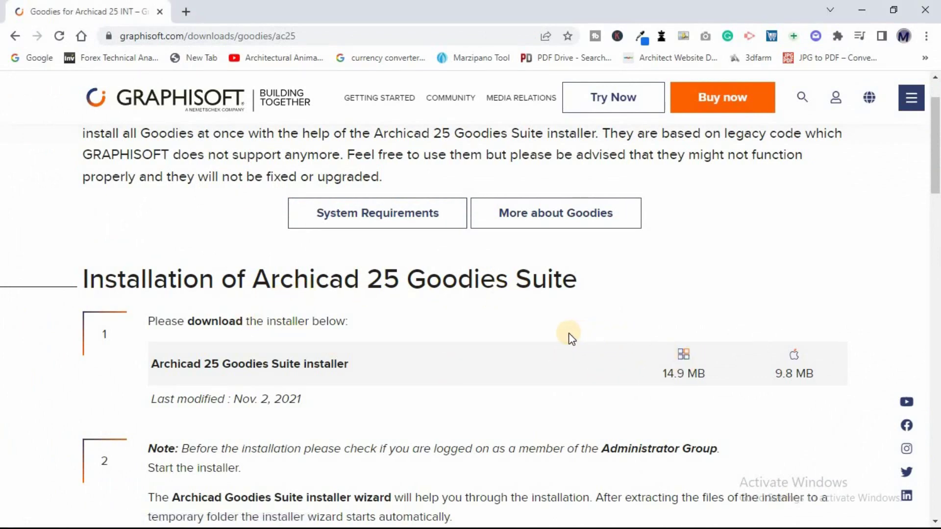
{"action": "scroll", "coordinate": [569, 334], "scroll_direction": "down", "scroll_amount": 8}
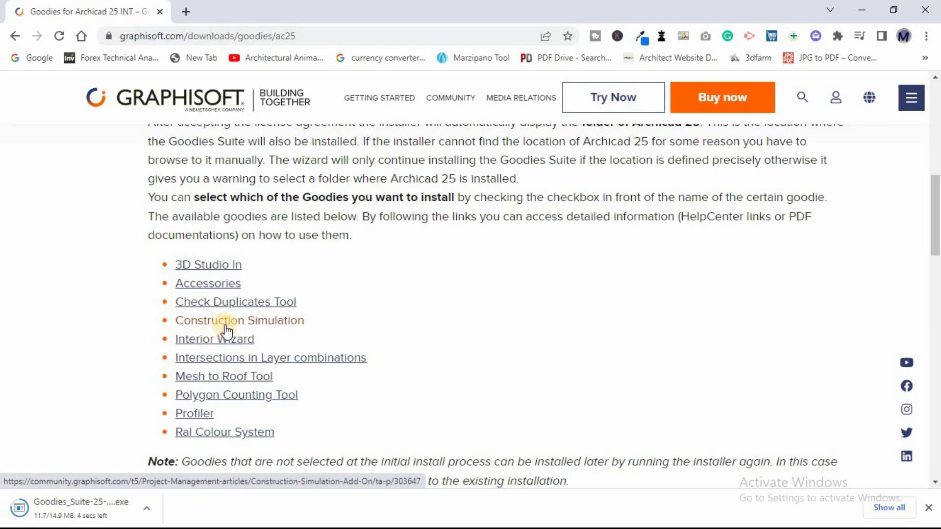
Step: Open the Construction Simulation, Accessories and Mesh to Roof Tool pages in new tabs
{"action": "right_click", "coordinate": [255, 326]}
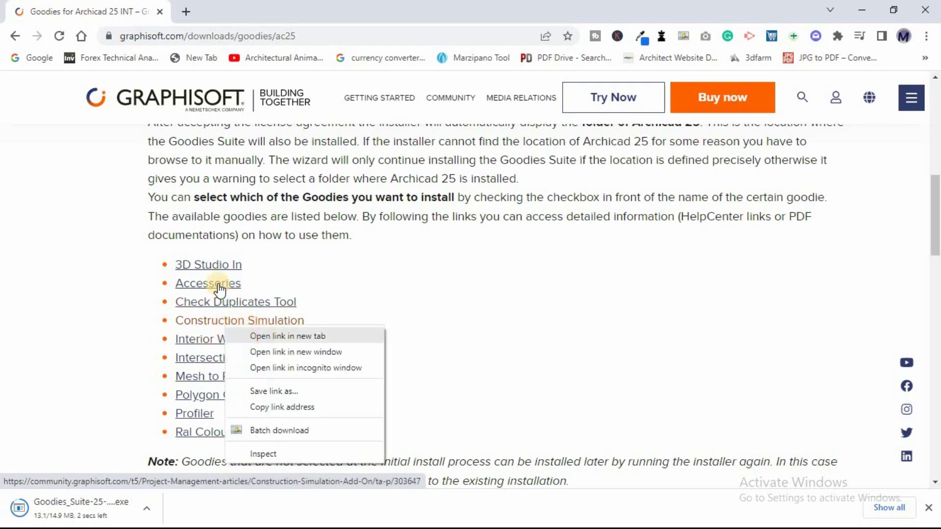
{"action": "left_click", "coordinate": [275, 334]}
{"action": "right_click", "coordinate": [223, 285]}
{"action": "left_click", "coordinate": [260, 294]}
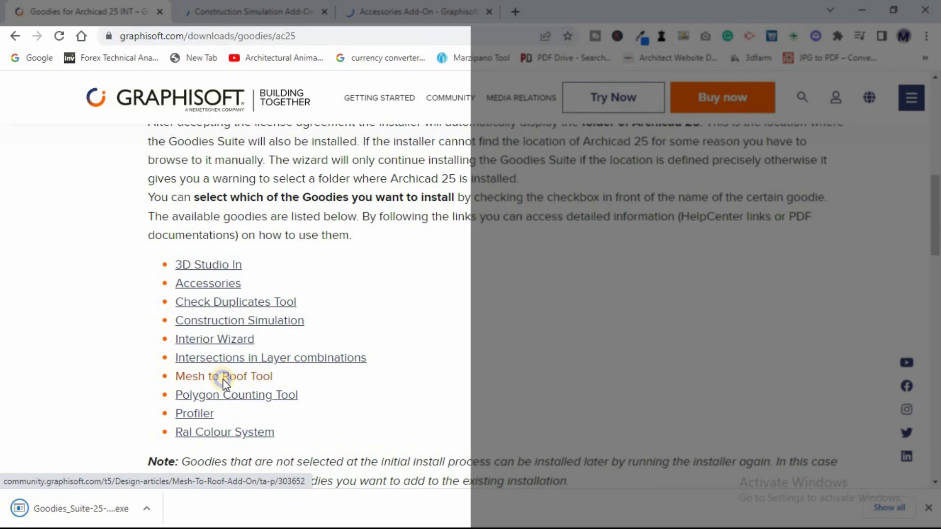
{"action": "right_click", "coordinate": [244, 382]}
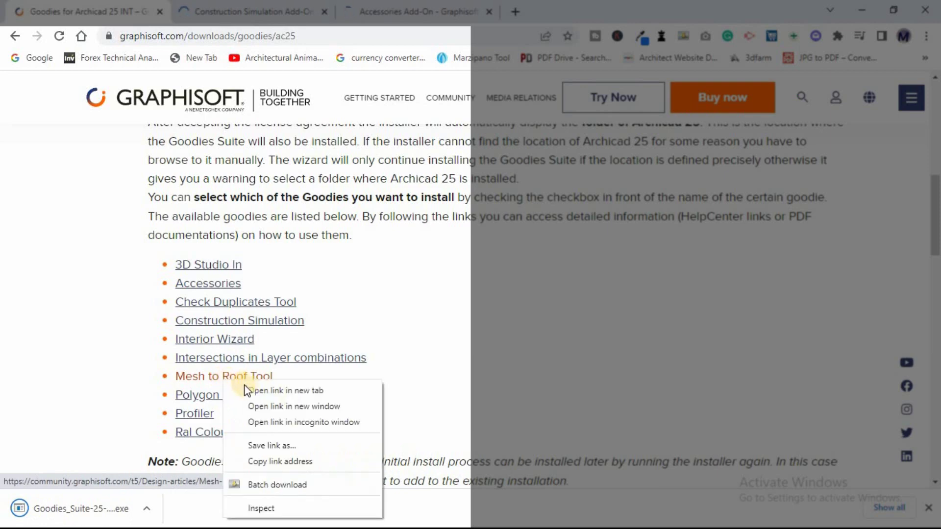
{"action": "left_click", "coordinate": [252, 389]}
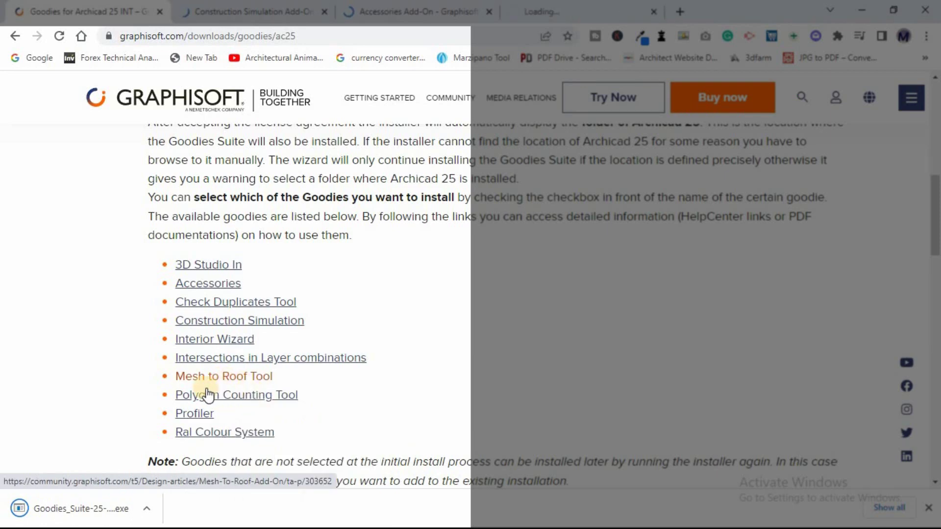
{"action": "scroll", "coordinate": [330, 369], "scroll_direction": "down", "scroll_amount": 5}
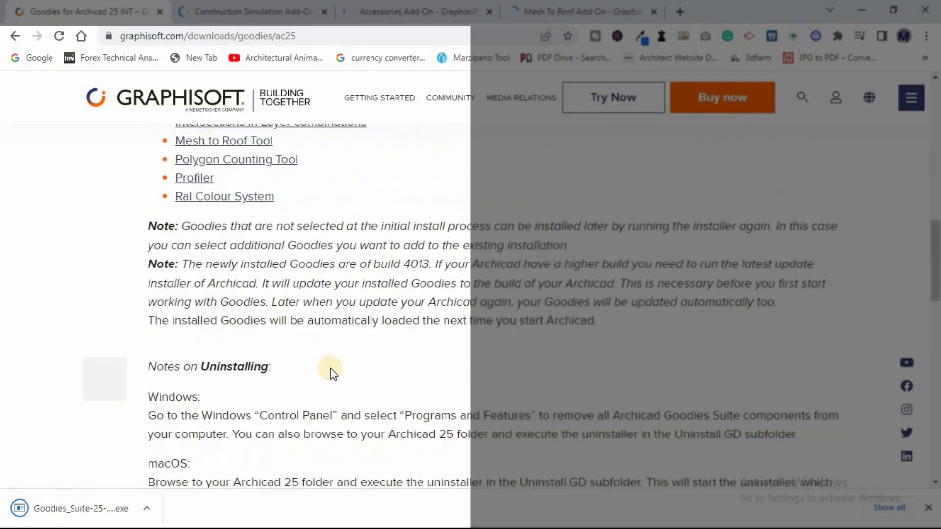
{"action": "scroll", "coordinate": [330, 369], "scroll_direction": "down", "scroll_amount": 9}
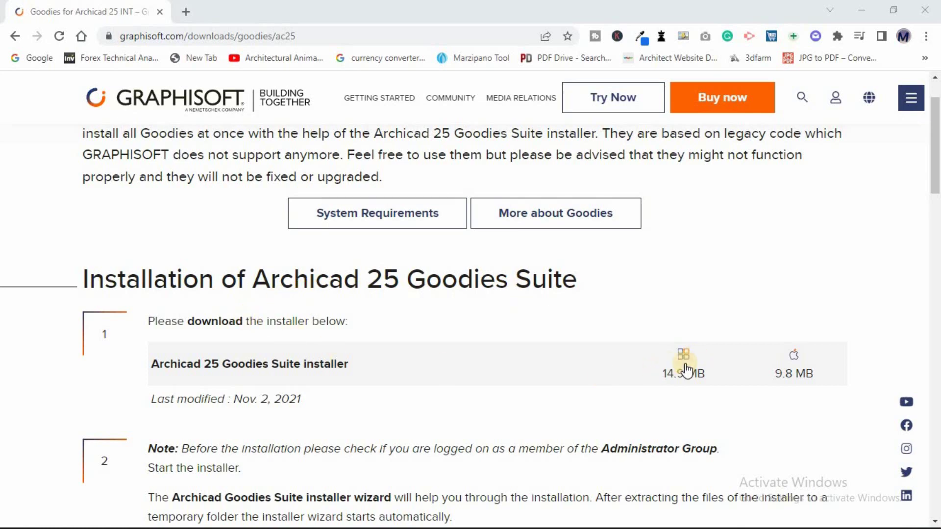
Step: Download the Windows Goodies installer and select it in the Goodies folder
{"action": "left_click", "coordinate": [617, 361]}
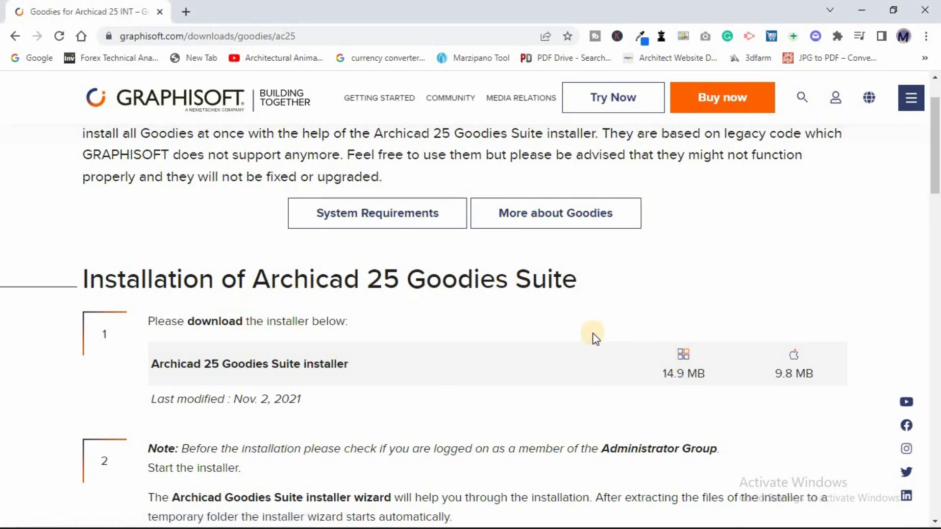
{"action": "left_click", "coordinate": [669, 360]}
{"action": "scroll", "coordinate": [185, 388], "scroll_direction": "down", "scroll_amount": 5}
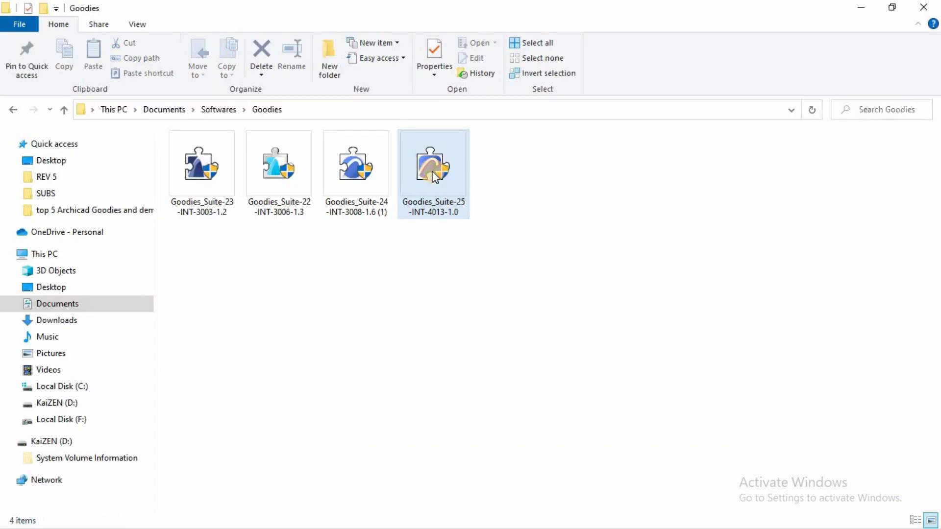
{"action": "left_click", "coordinate": [433, 172]}
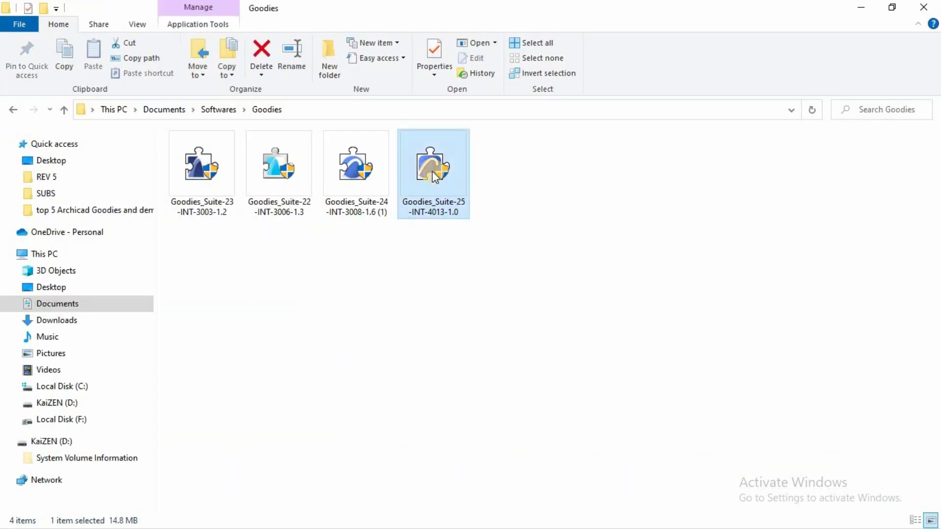
Step: Run Goodies_Suite-25 as administrator, accept the licence and keep the ARCHICAD 25 folder
{"action": "right_click", "coordinate": [432, 171]}
{"action": "left_click", "coordinate": [469, 189]}
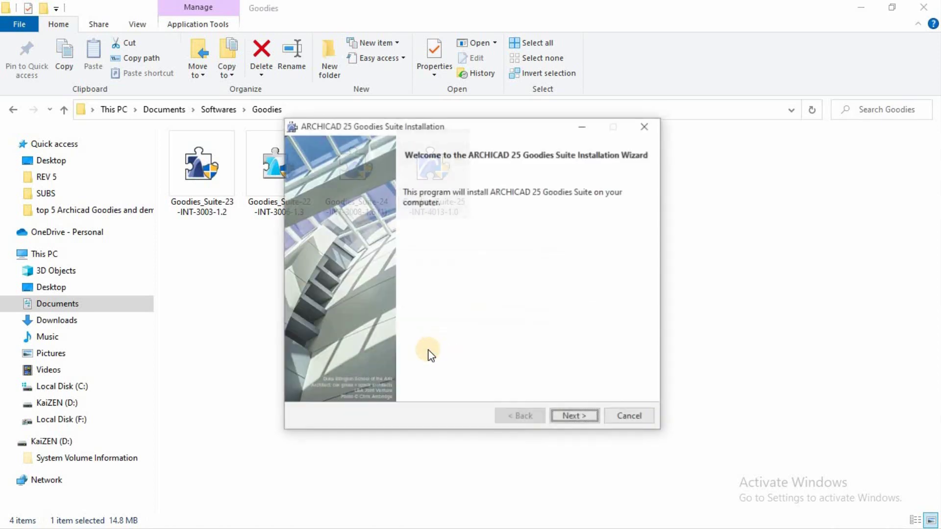
{"action": "left_click", "coordinate": [552, 413]}
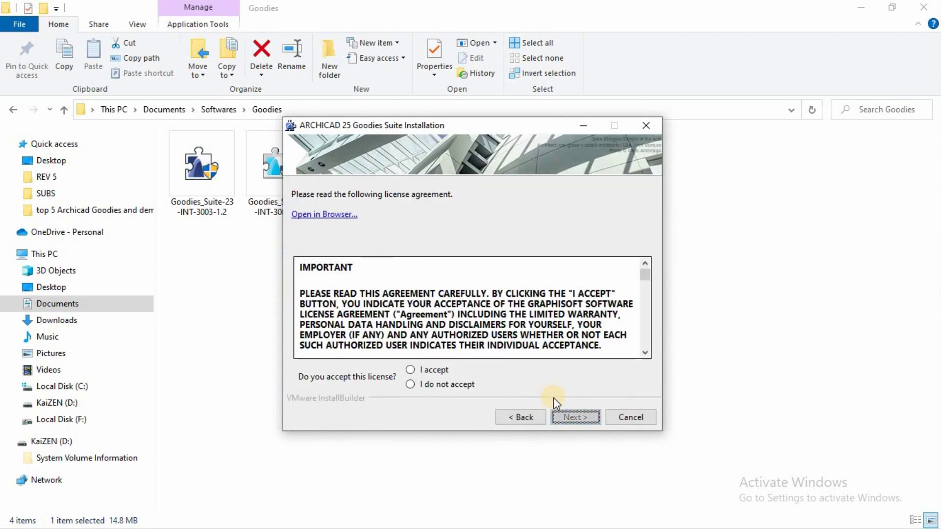
{"action": "left_click", "coordinate": [411, 371]}
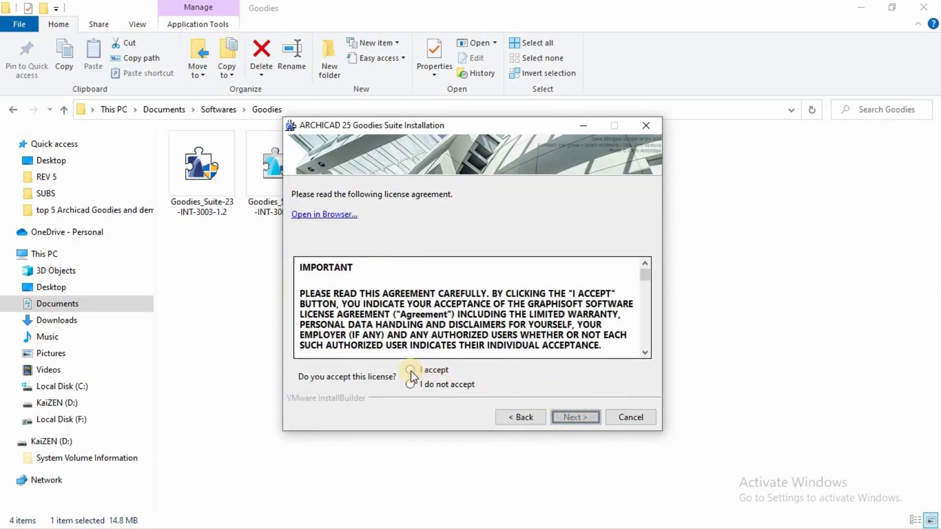
{"action": "left_click", "coordinate": [563, 417]}
{"action": "left_click", "coordinate": [573, 417]}
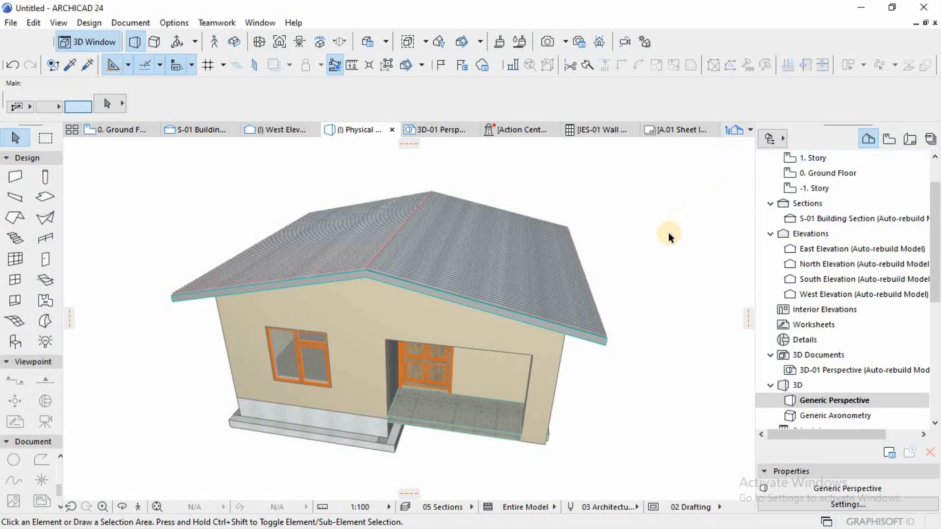
Step: Rotate the single-storey house in the 3D window to view its far side
{"action": "left_click", "coordinate": [619, 287]}
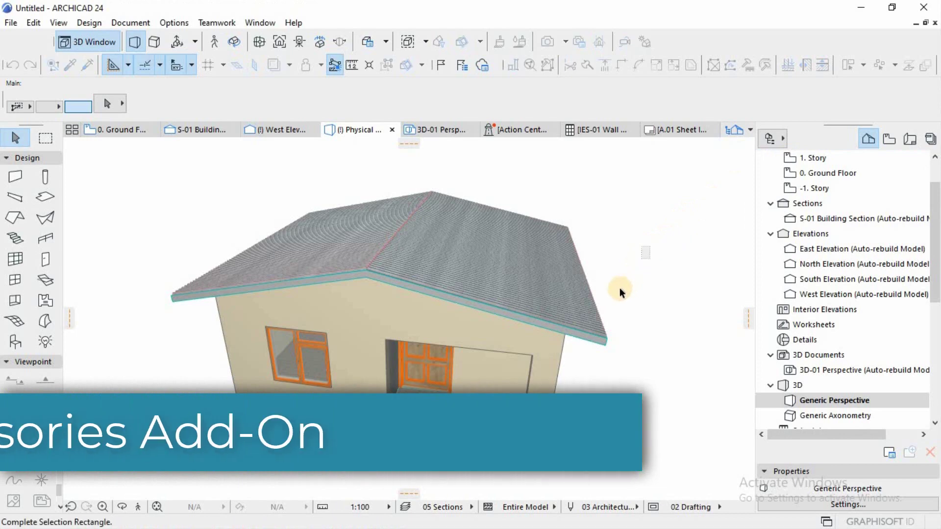
{"action": "left_click", "coordinate": [657, 248]}
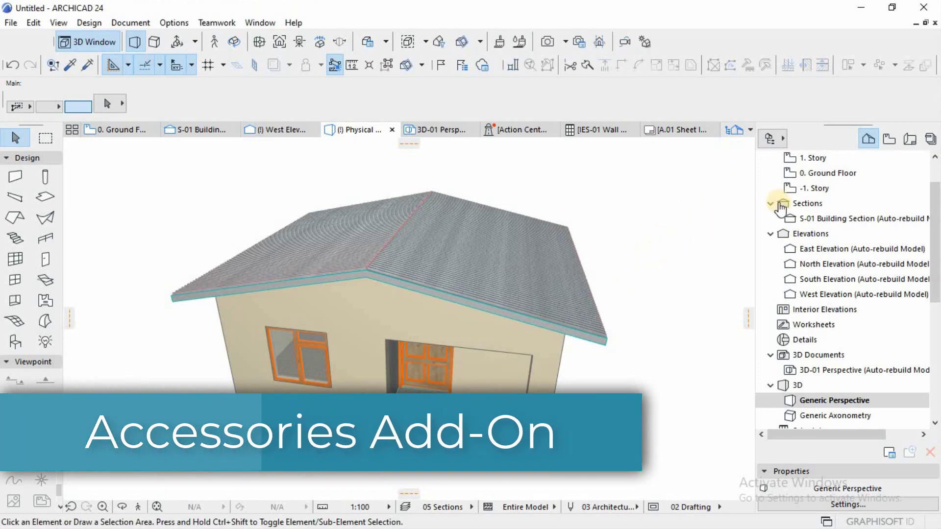
{"action": "middle_click_drag", "start_coordinate": [595, 281], "coordinate": [596, 308], "text": "shift"}
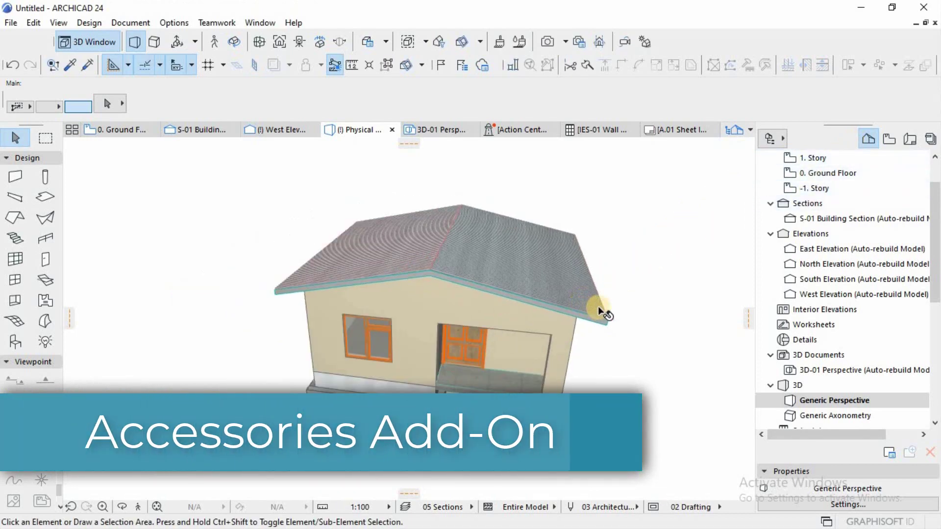
{"action": "middle_click_drag", "start_coordinate": [523, 272], "coordinate": [375, 300], "text": "shift"}
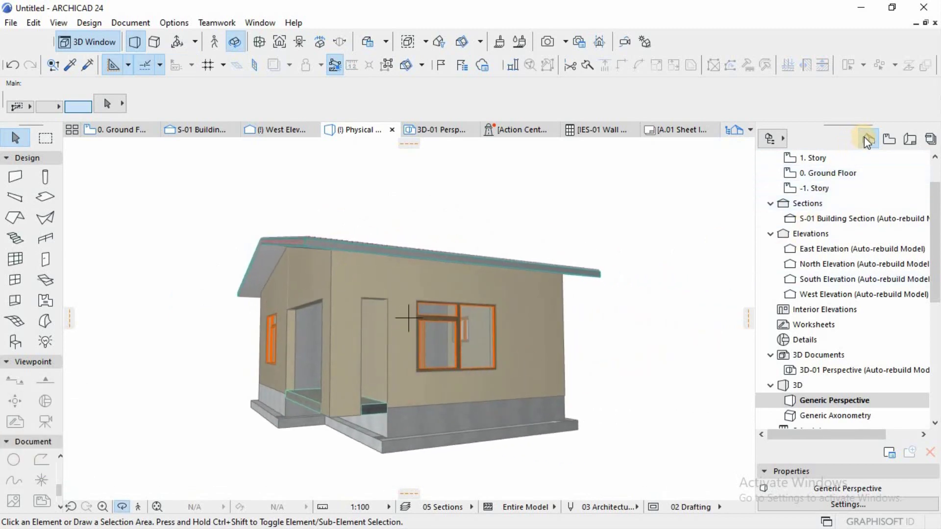
{"action": "scroll", "coordinate": [798, 387], "scroll_direction": "down", "scroll_amount": 5}
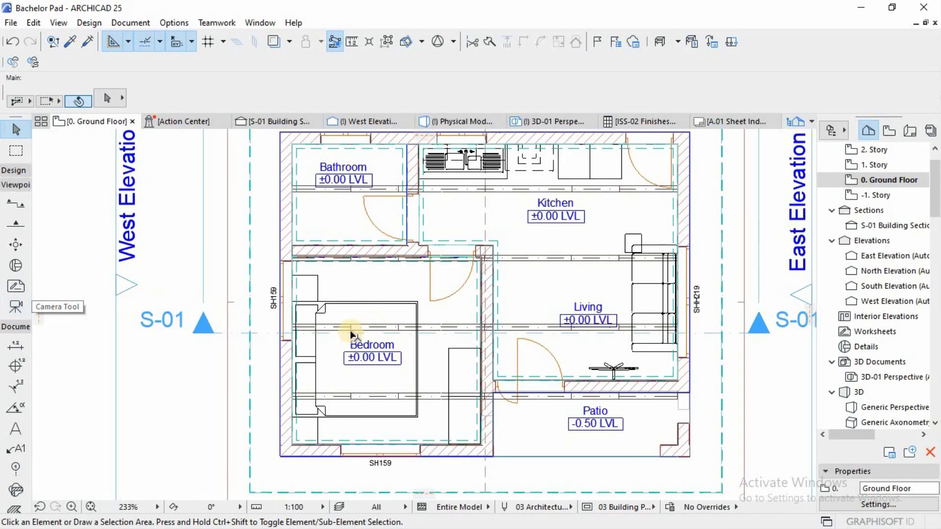
Step: Work on the bathroom zone, then select the Kitchen zone instead of the bedroom slab
{"action": "middle_click_drag", "start_coordinate": [312, 306], "coordinate": [303, 325]}
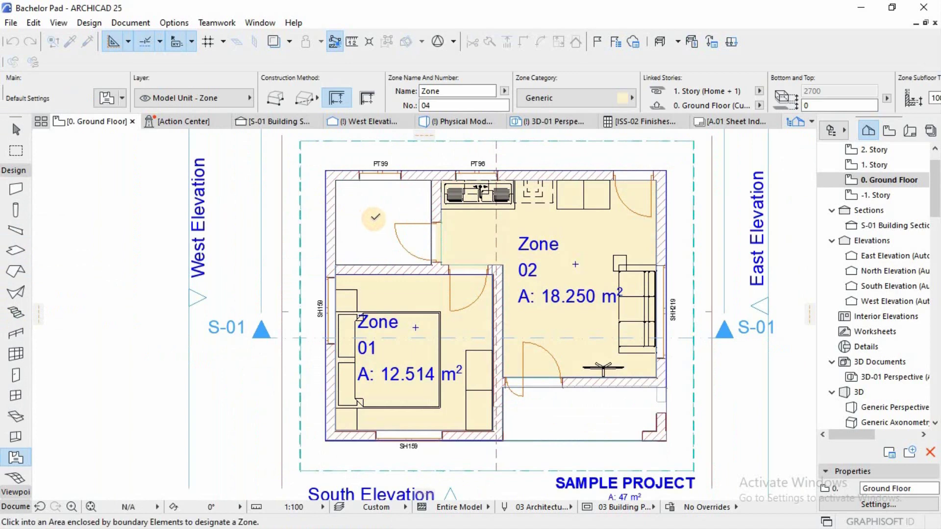
{"action": "left_click", "coordinate": [372, 216]}
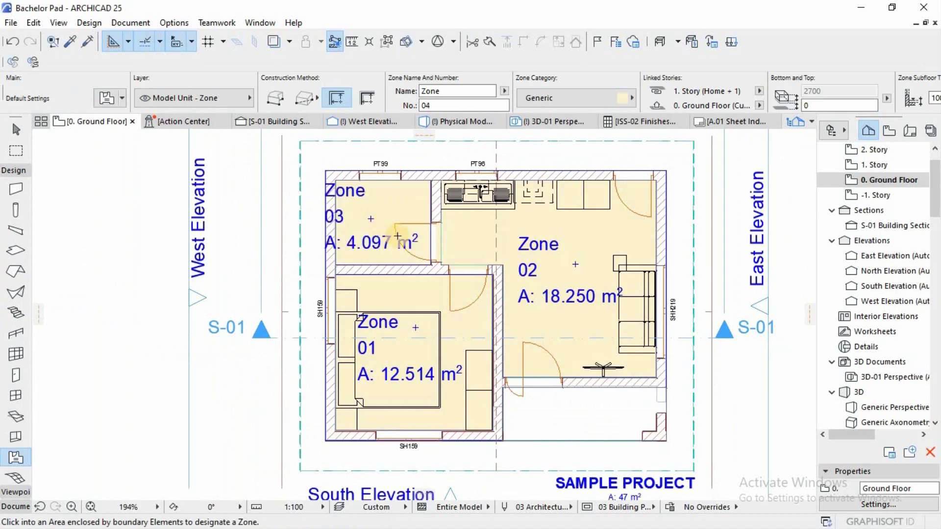
{"action": "key", "text": "shift"}
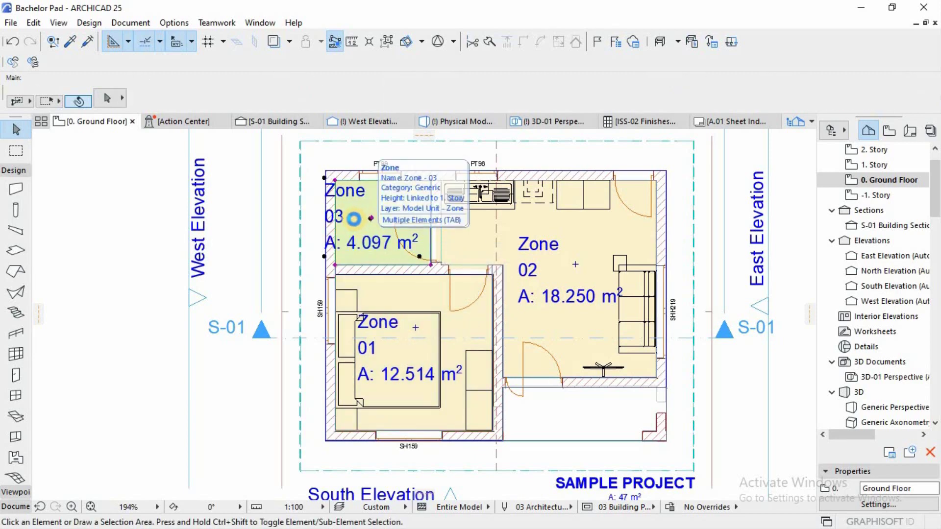
{"action": "left_click", "coordinate": [331, 213]}
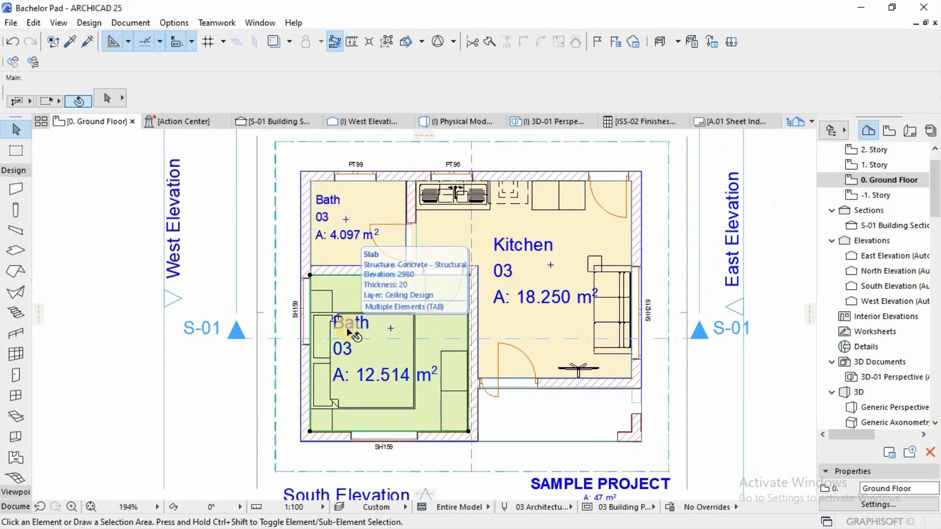
{"action": "left_click", "coordinate": [346, 328]}
{"action": "key", "text": "Escape"}
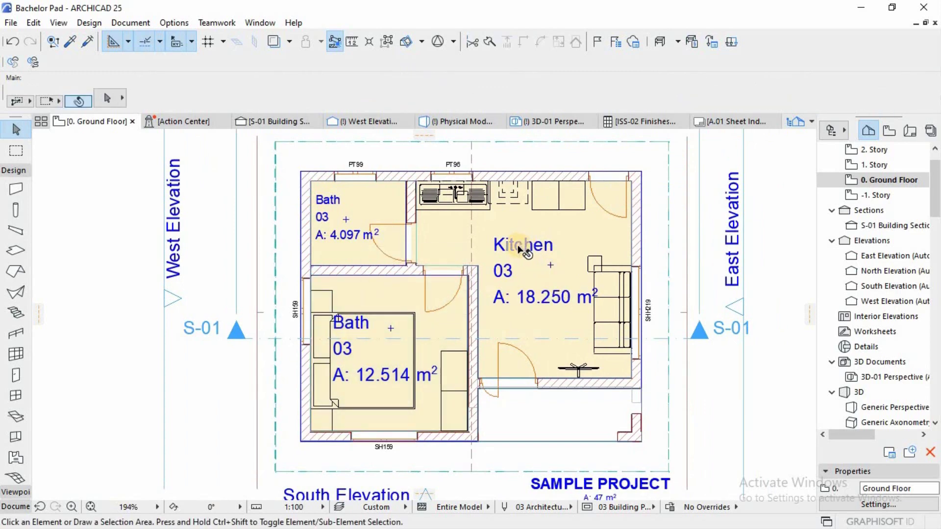
{"action": "key", "text": "Tab"}
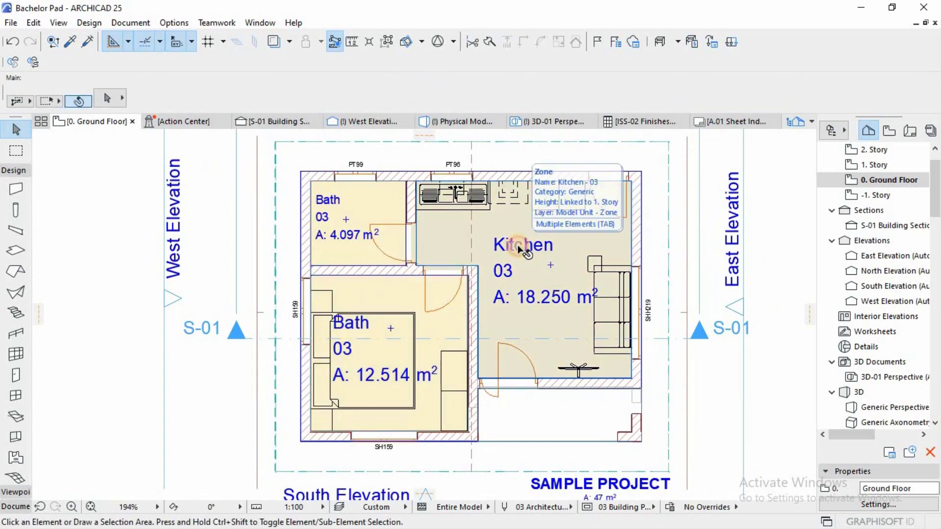
{"action": "left_click", "coordinate": [521, 249]}
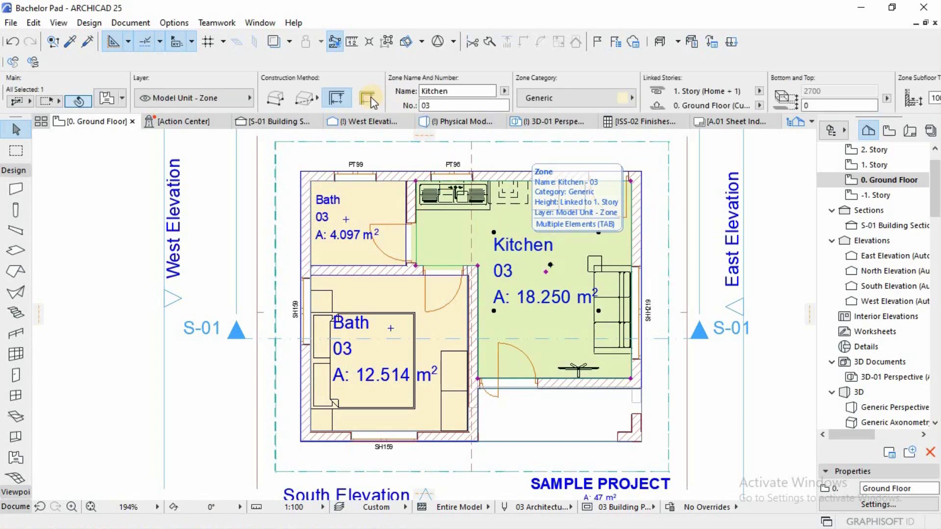
Step: Clear the Kitchen zone's 03 number in the Info Box and commit it
{"action": "left_click", "coordinate": [450, 93]}
{"action": "left_click", "coordinate": [434, 104]}
{"action": "key", "text": "BackSpace"}
{"action": "key", "text": "BackSpace"}
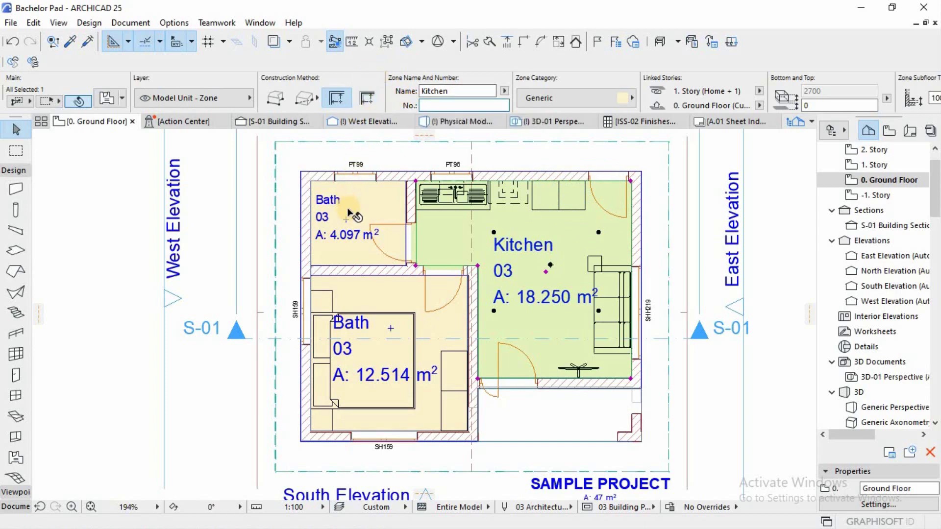
{"action": "key", "text": "Return"}
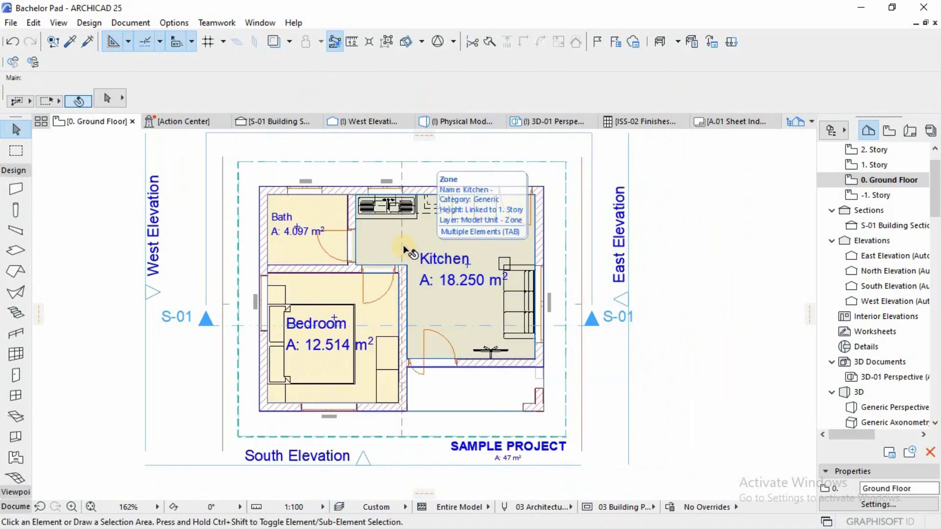
{"action": "left_click", "coordinate": [404, 250]}
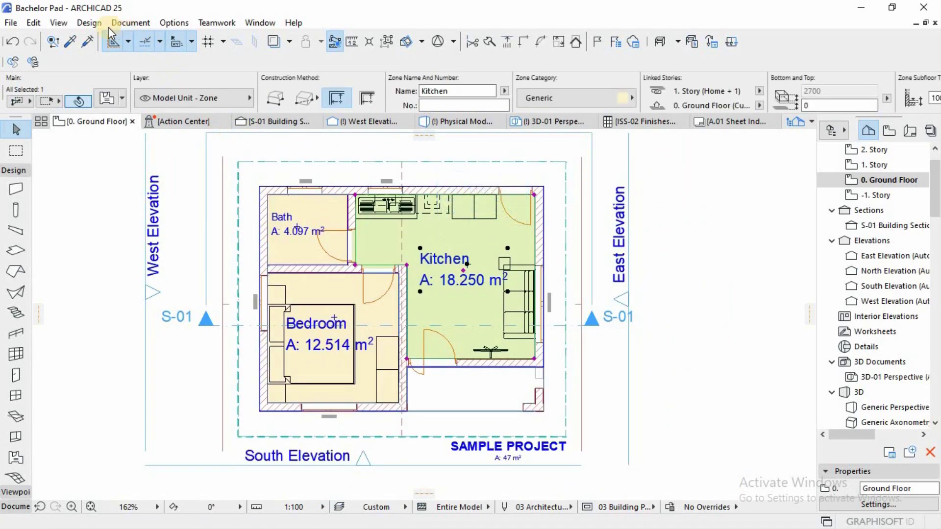
Step: Choose Slab Accessories under Design Extras > Accessories to open the accessory chooser
{"action": "left_click", "coordinate": [89, 23]}
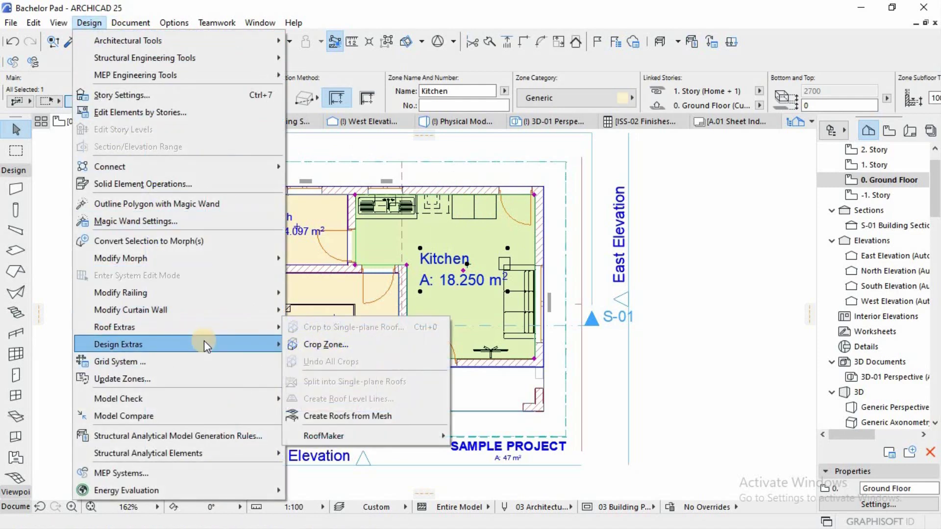
{"action": "mouse_move", "coordinate": [204, 340]}
{"action": "mouse_move", "coordinate": [365, 347]}
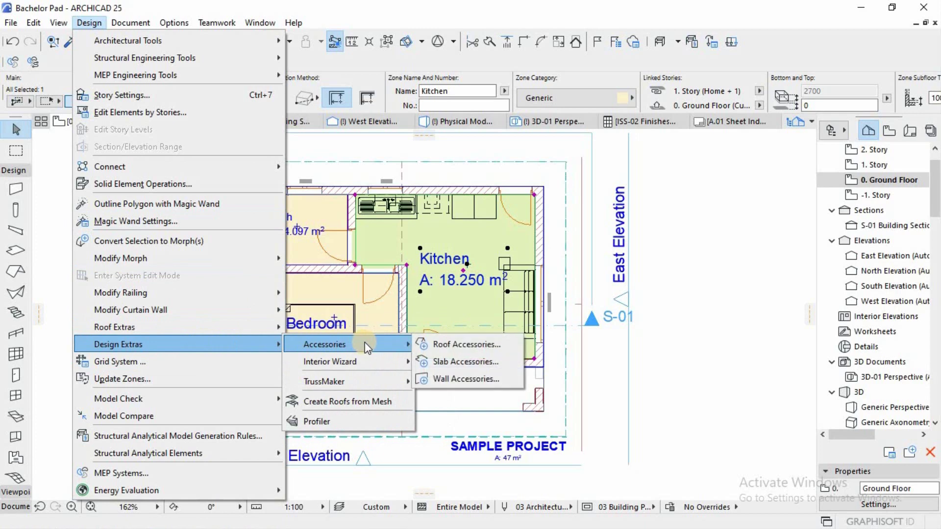
{"action": "left_click", "coordinate": [447, 362]}
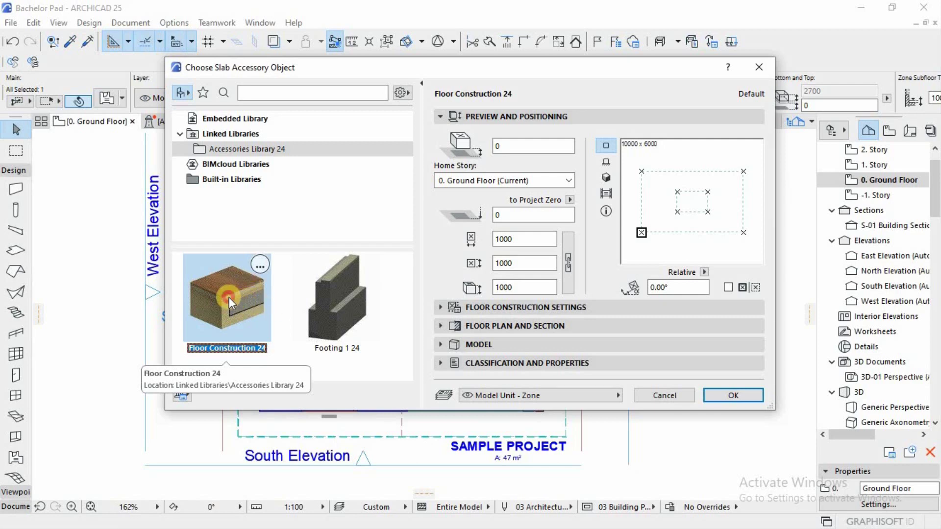
Step: Review Floor Construction 24's layer settings and accept it with OK
{"action": "left_click", "coordinate": [440, 308]}
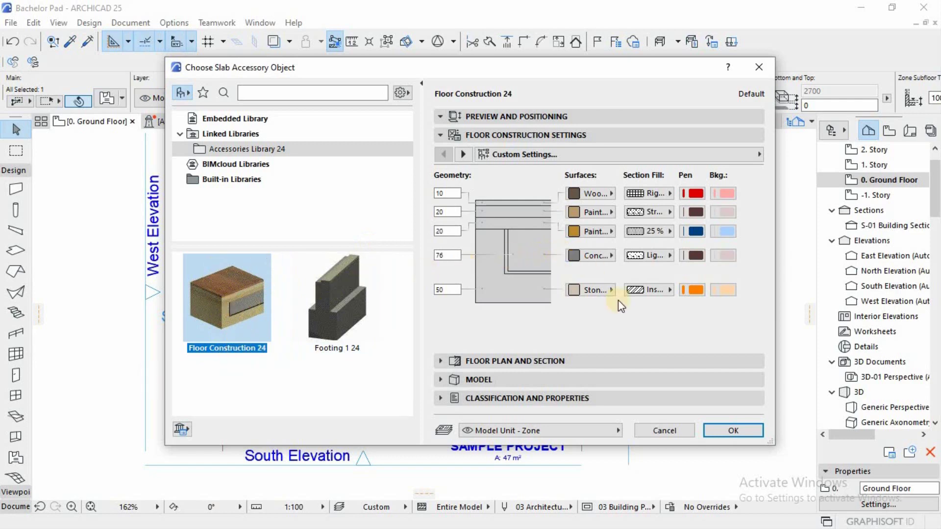
{"action": "left_click", "coordinate": [712, 430]}
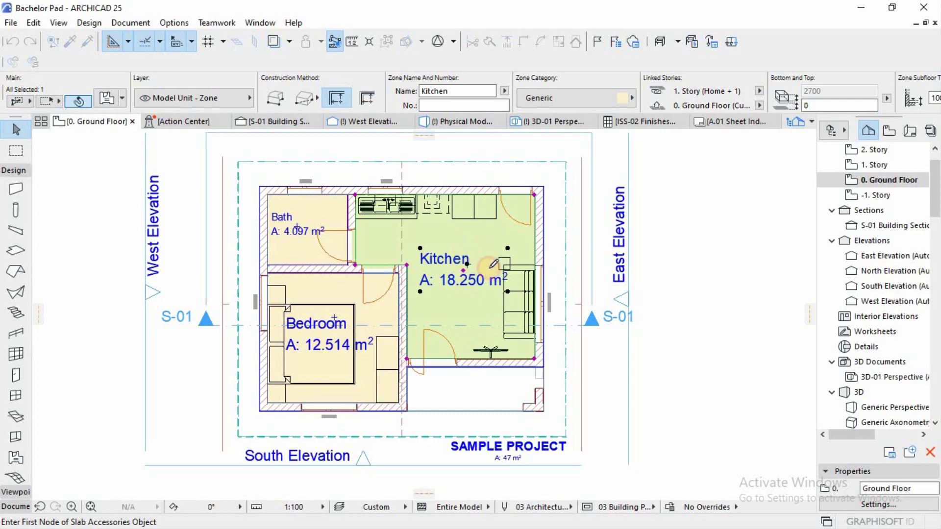
Step: Cancel the accessory placement and show a marquee around the kitchen in 3D
{"action": "left_click", "coordinate": [467, 243]}
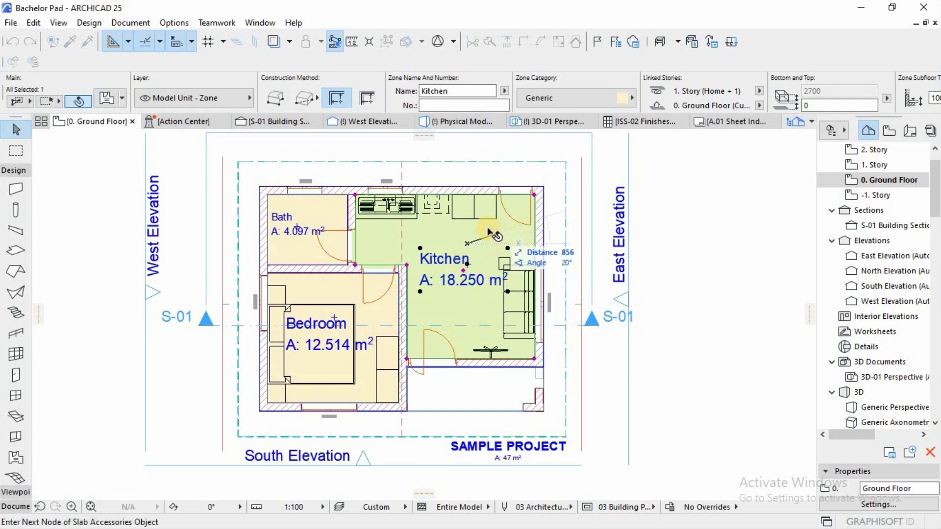
{"action": "key", "text": "Escape"}
{"action": "left_click", "coordinate": [14, 152]}
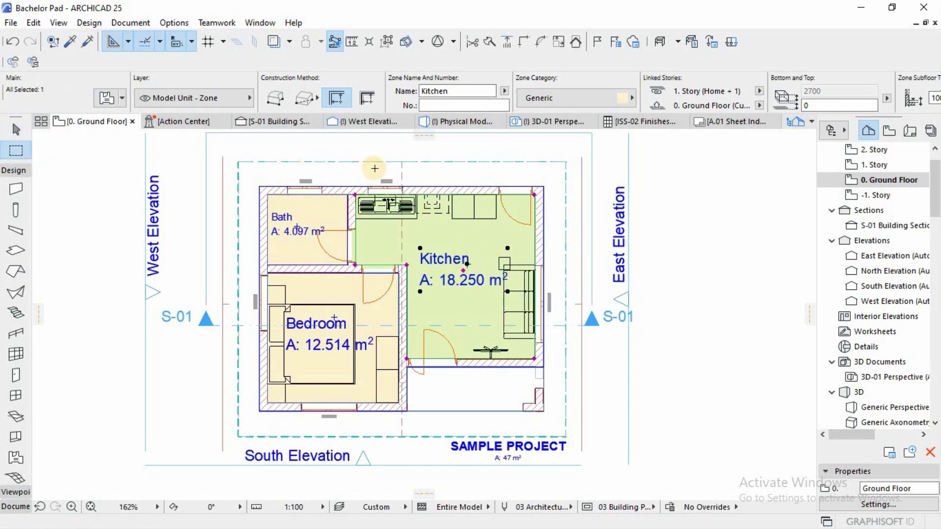
{"action": "left_click", "coordinate": [444, 164]}
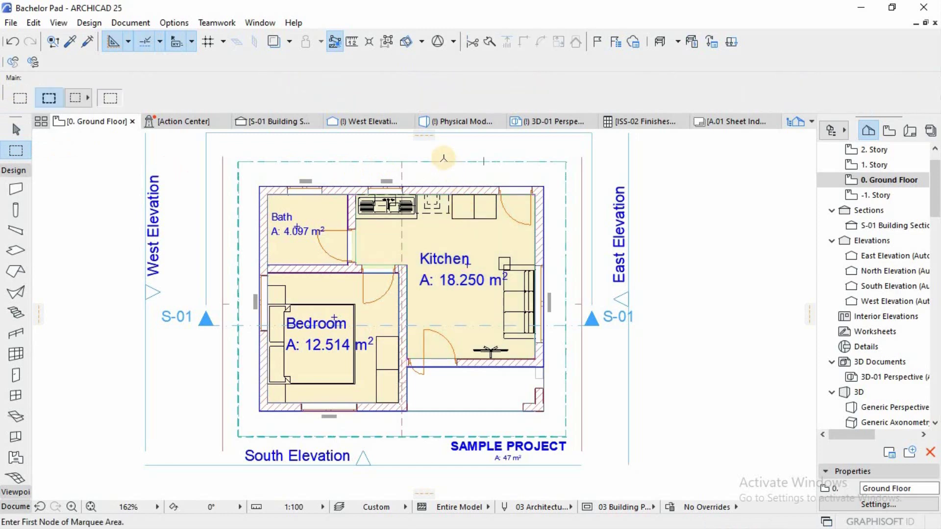
{"action": "left_click", "coordinate": [623, 337]}
{"action": "key", "text": "F5"}
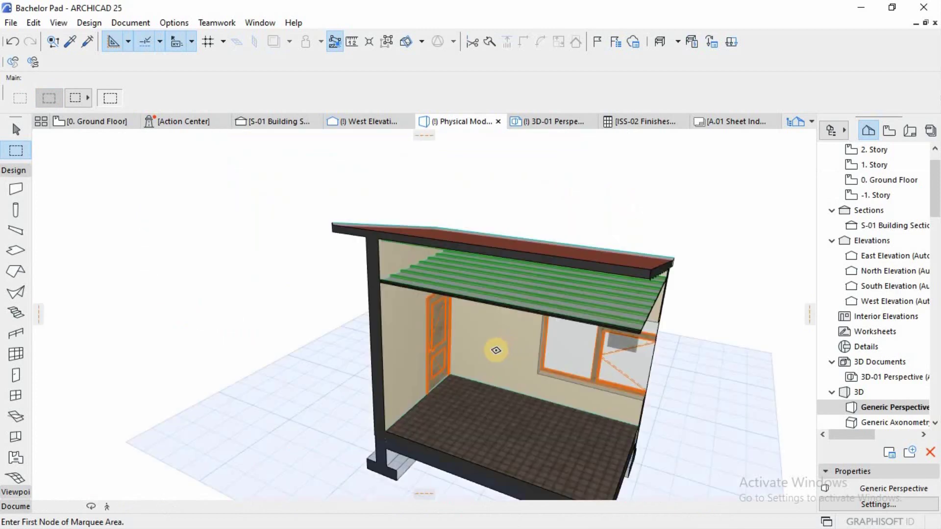
Step: Check the kitchen floor slab in 3D, deselect it, and return to 0. Ground Floor
{"action": "mouse_move", "coordinate": [479, 344]}
{"action": "middle_mouse_down"}
{"action": "mouse_move", "coordinate": [460, 256]}
{"action": "mouse_move", "coordinate": [515, 360]}
{"action": "mouse_move", "coordinate": [388, 323]}
{"action": "mouse_move", "coordinate": [481, 336]}
{"action": "middle_mouse_up"}
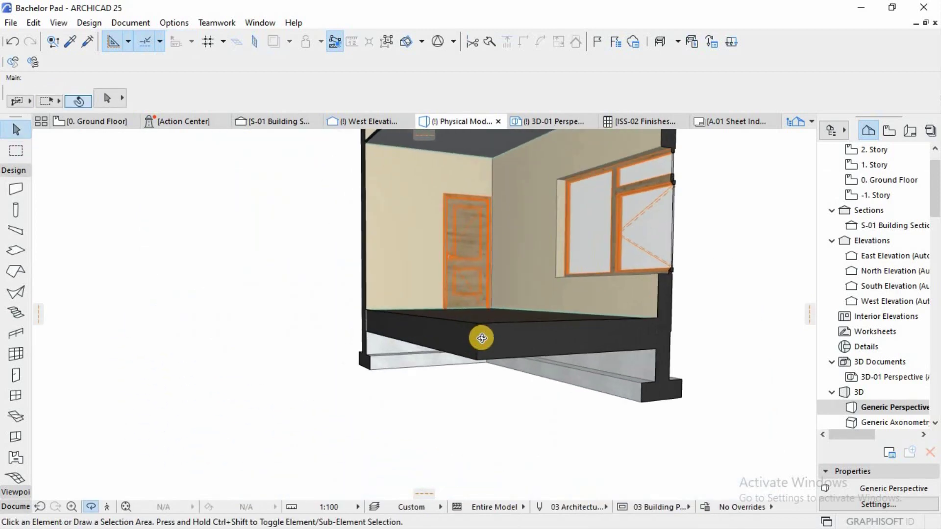
{"action": "left_click", "coordinate": [482, 337]}
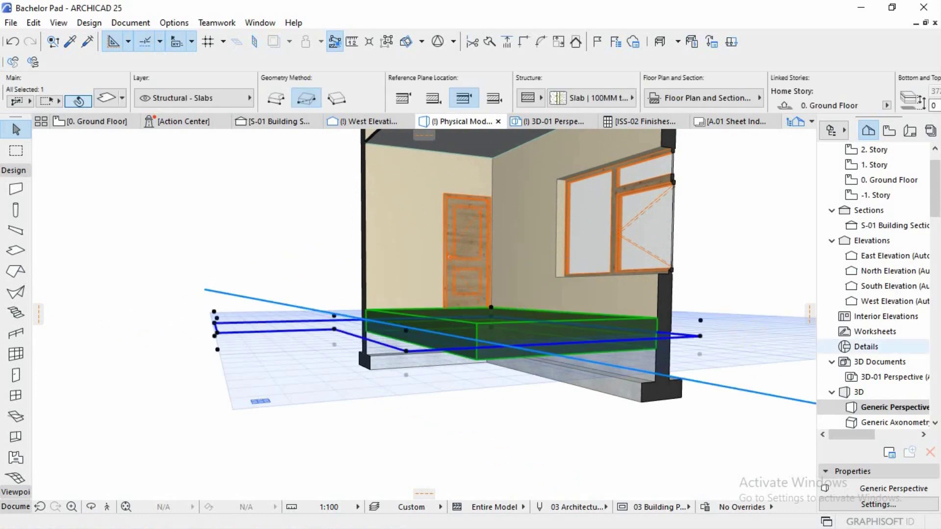
{"action": "left_click", "coordinate": [182, 226]}
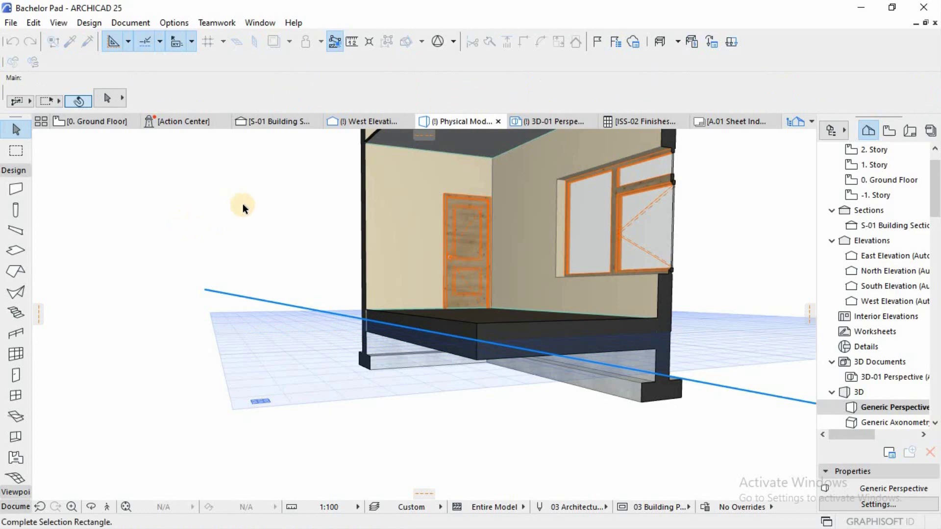
{"action": "key", "text": "F2"}
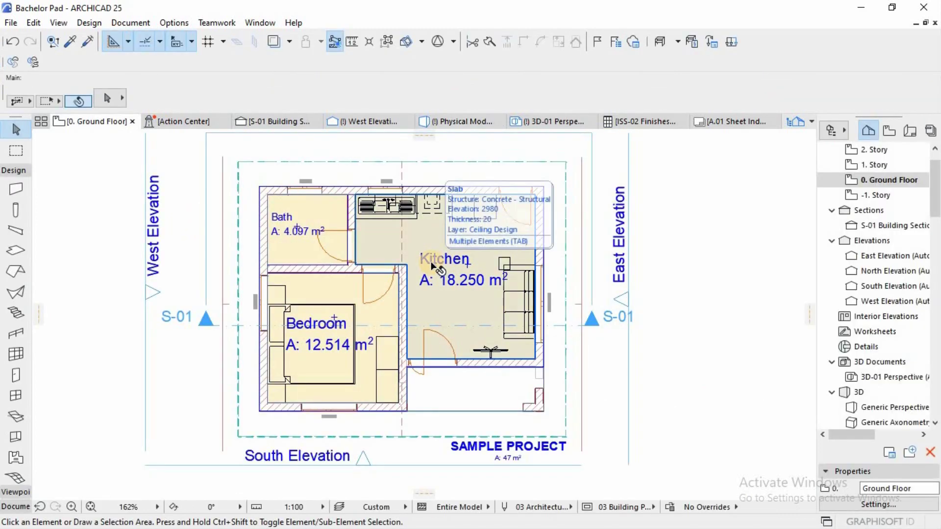
Step: Select the Kitchen zone and reopen Slab Accessories from Design Extras > Accessories
{"action": "left_click", "coordinate": [433, 266]}
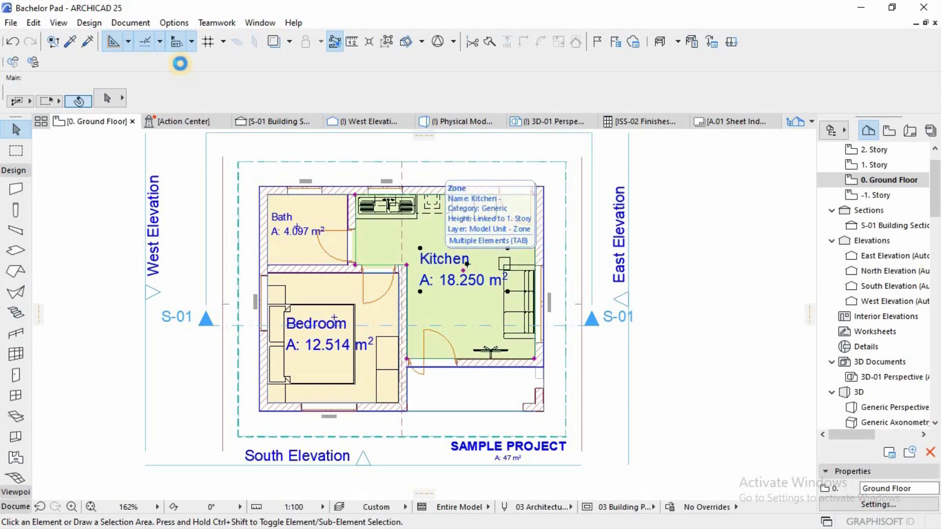
{"action": "left_click", "coordinate": [89, 23]}
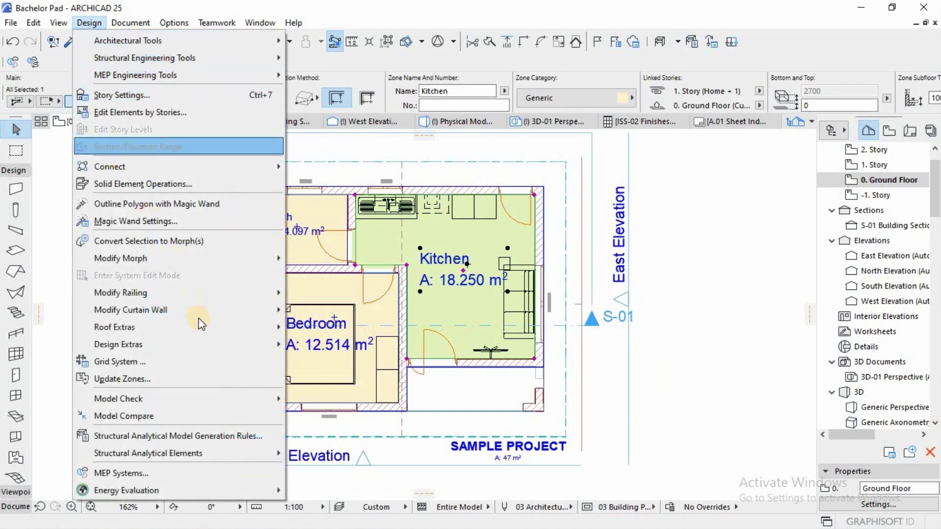
{"action": "mouse_move", "coordinate": [204, 343]}
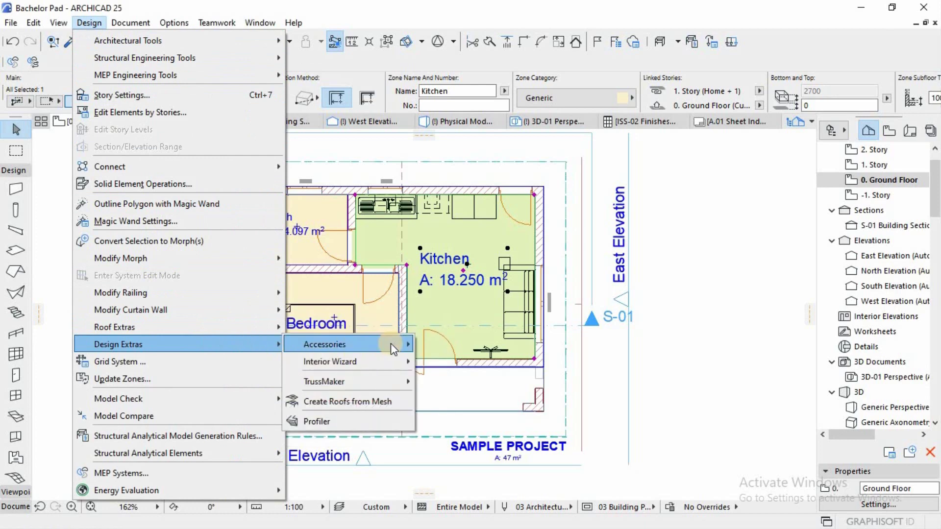
{"action": "mouse_move", "coordinate": [396, 362]}
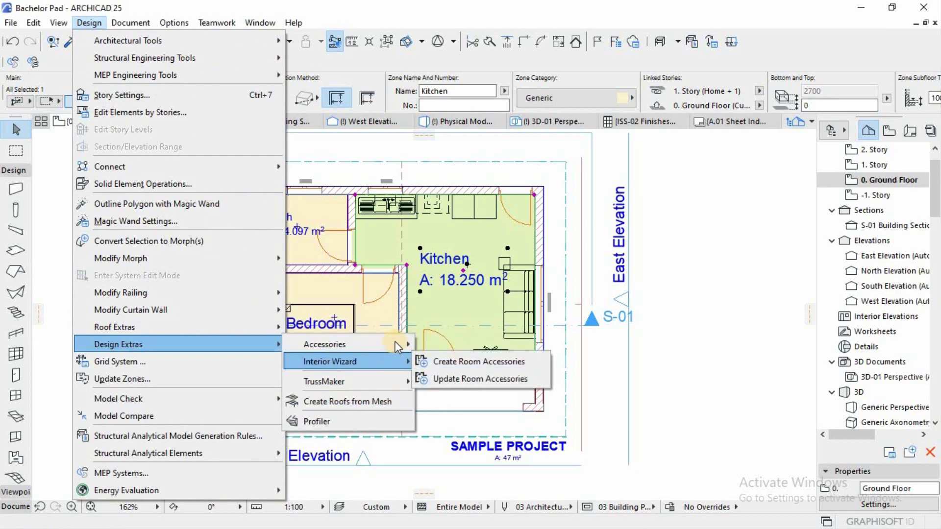
{"action": "mouse_move", "coordinate": [397, 346]}
{"action": "left_click", "coordinate": [449, 359]}
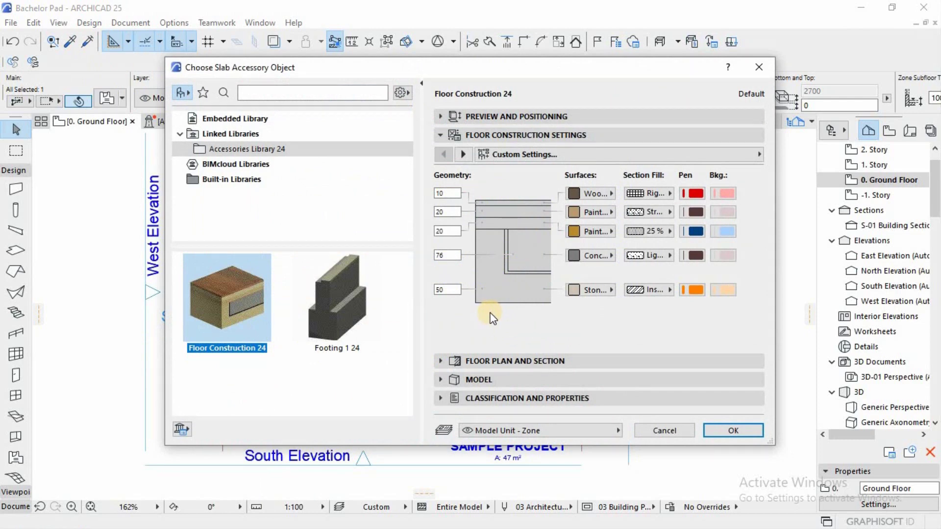
Step: Inspect Floor Construction 24's insulation parameters and accept its default layer build-up
{"action": "left_click", "coordinate": [463, 155]}
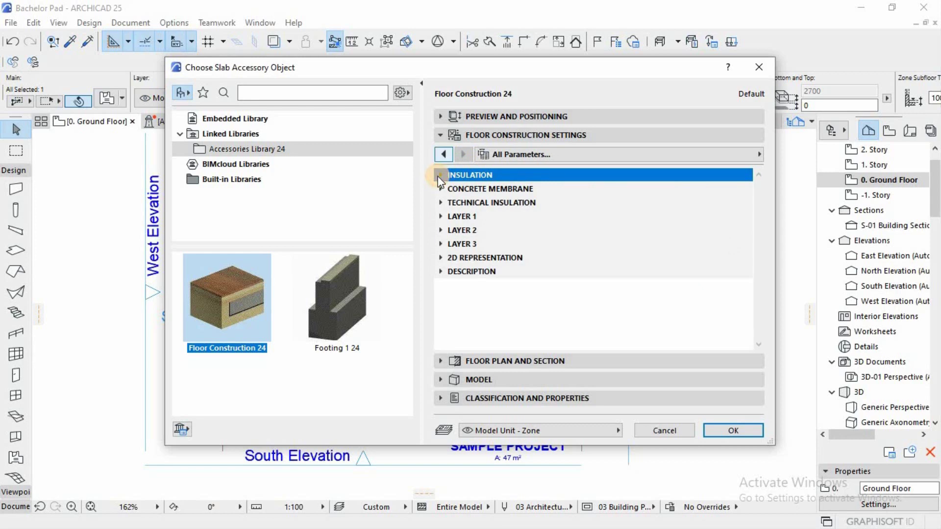
{"action": "left_click", "coordinate": [438, 177]}
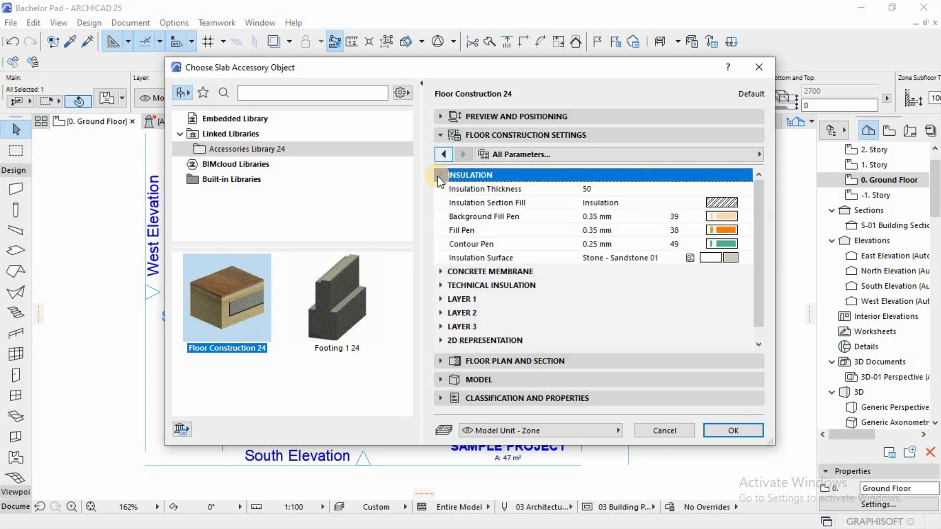
{"action": "left_click", "coordinate": [443, 156]}
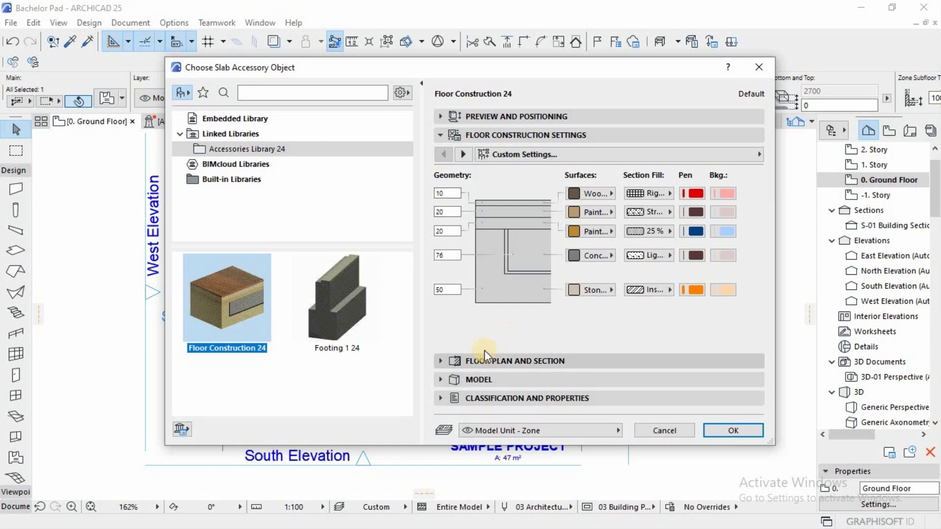
{"action": "left_click", "coordinate": [715, 430]}
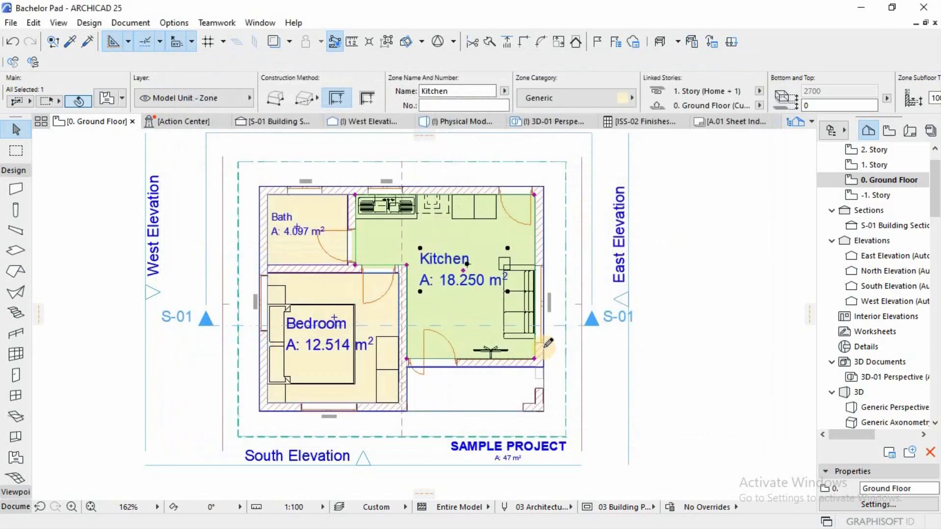
Step: Trace the kitchen's accessory outline along its right side and top edge
{"action": "left_click", "coordinate": [523, 285]}
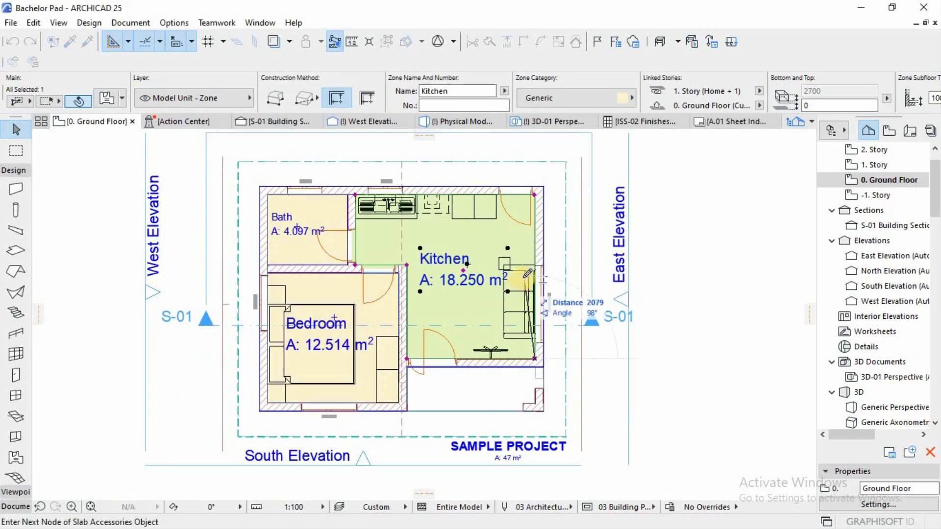
{"action": "left_click", "coordinate": [534, 359]}
{"action": "left_click", "coordinate": [535, 193]}
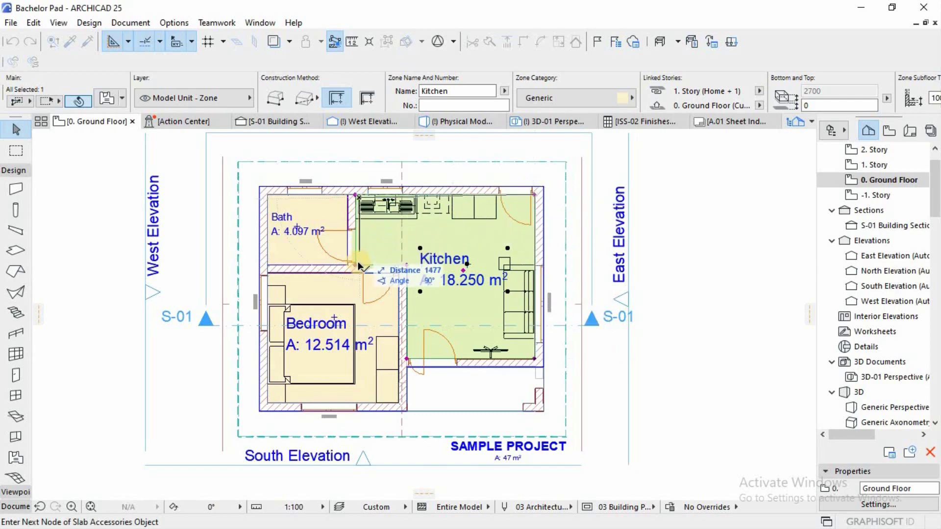
{"action": "left_click", "coordinate": [357, 195]}
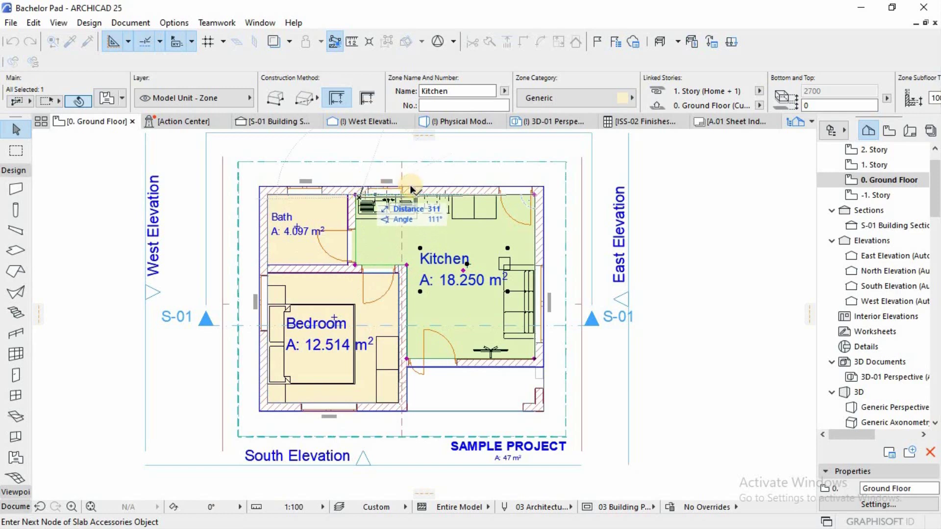
{"action": "scroll", "coordinate": [343, 191], "scroll_direction": "up", "scroll_amount": 2}
{"action": "left_click", "coordinate": [342, 191]}
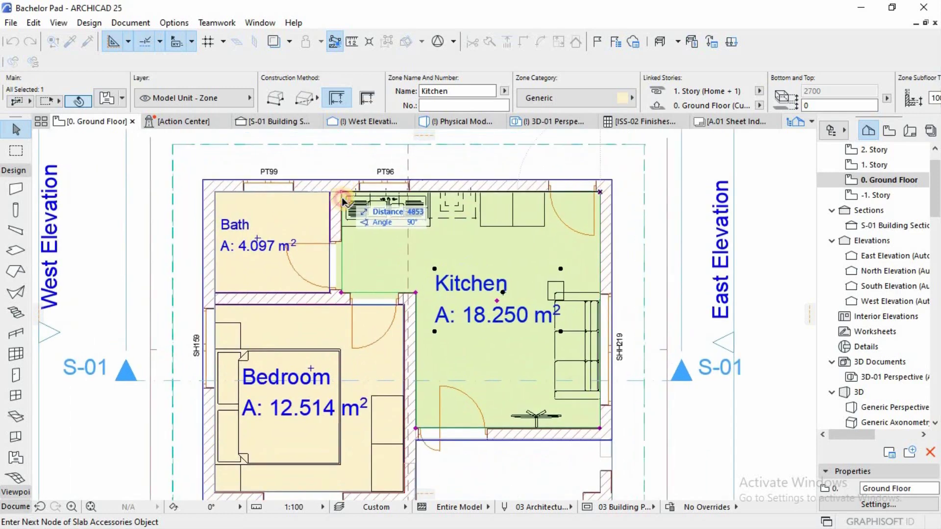
Step: Close the kitchen outline down its left edge, clear the selection and switch to 3D
{"action": "left_click", "coordinate": [416, 293]}
{"action": "left_click", "coordinate": [417, 424]}
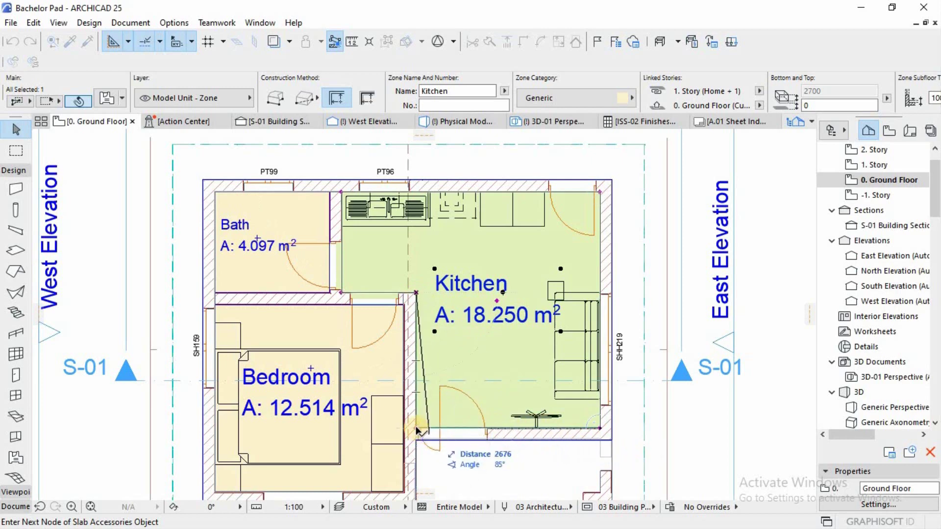
{"action": "double_click", "coordinate": [601, 428]}
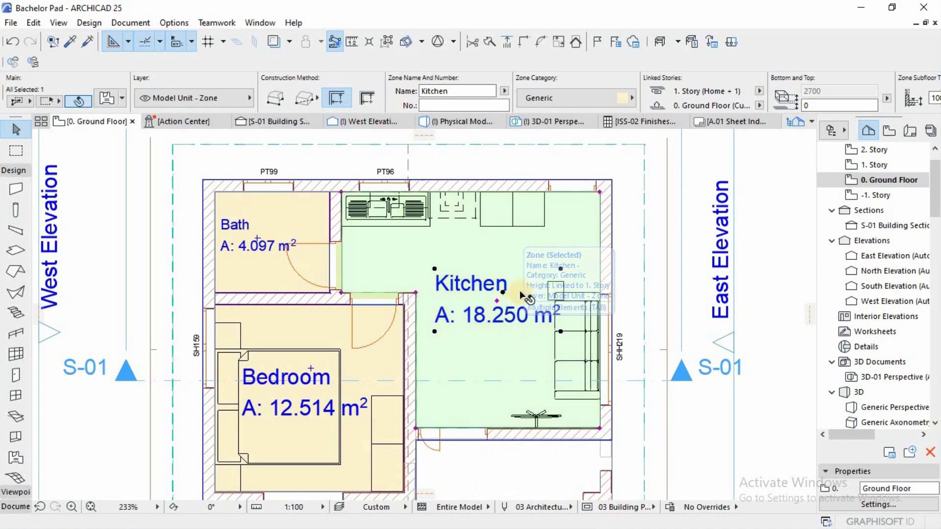
{"action": "scroll", "coordinate": [468, 283], "scroll_direction": "down", "scroll_amount": 3}
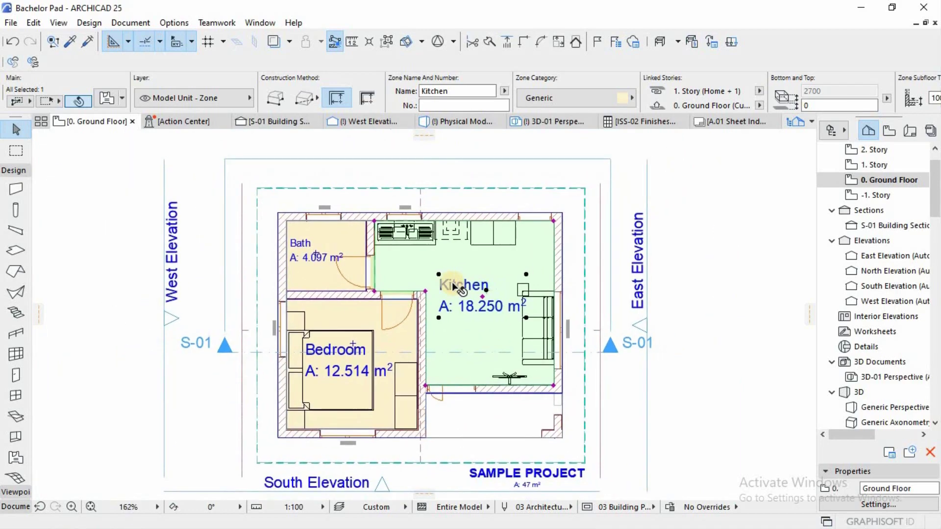
{"action": "key", "text": "Escape"}
{"action": "key", "text": "F3"}
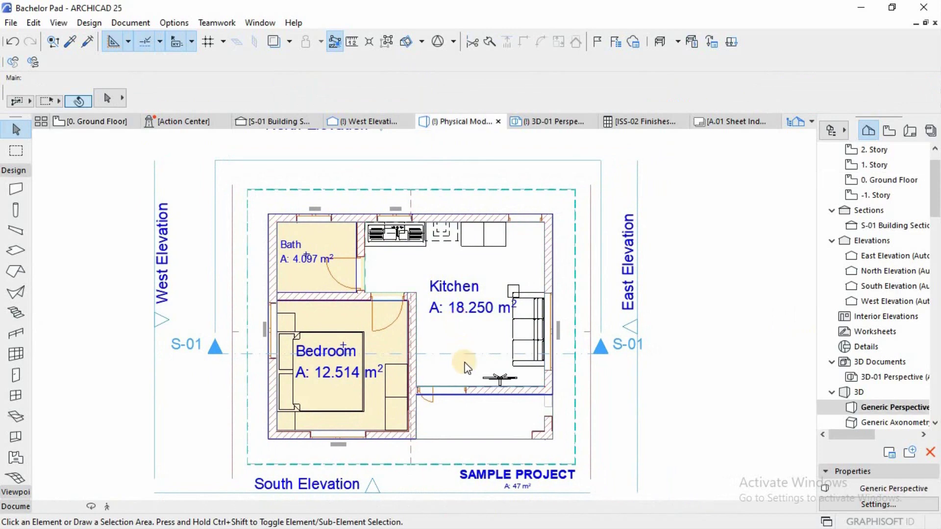
Step: Try selecting the floor slab under the room in the 3D view
{"action": "scroll", "coordinate": [455, 363], "scroll_direction": "up", "scroll_amount": 2}
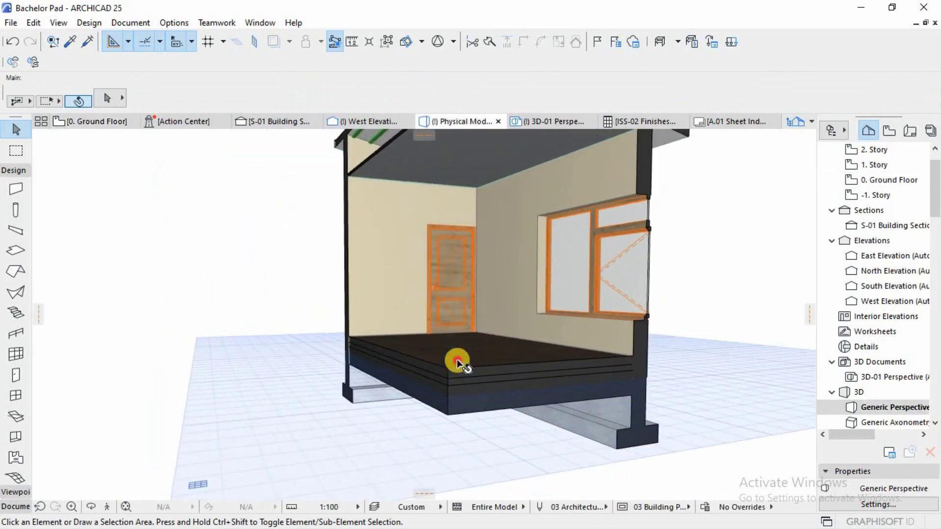
{"action": "left_click", "coordinate": [456, 360]}
{"action": "left_click", "coordinate": [451, 399]}
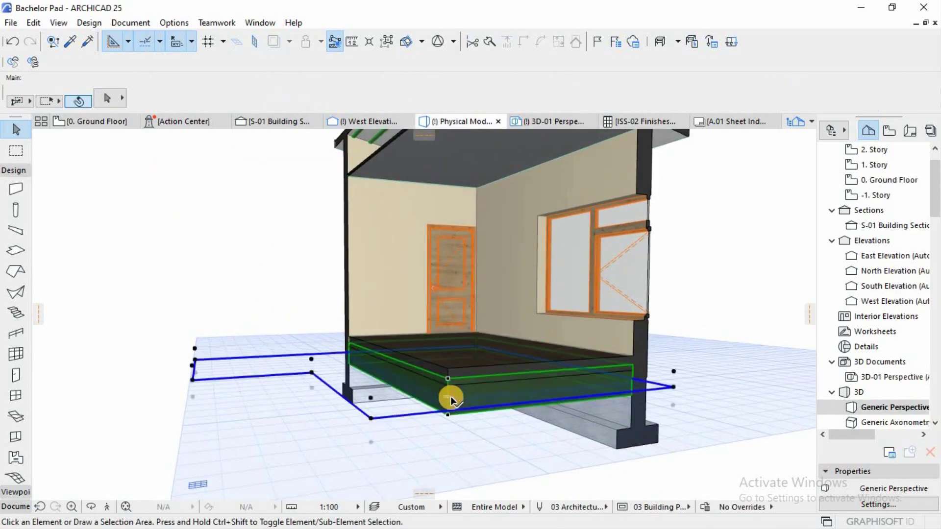
{"action": "left_click", "coordinate": [459, 390]}
{"action": "key", "text": "Escape"}
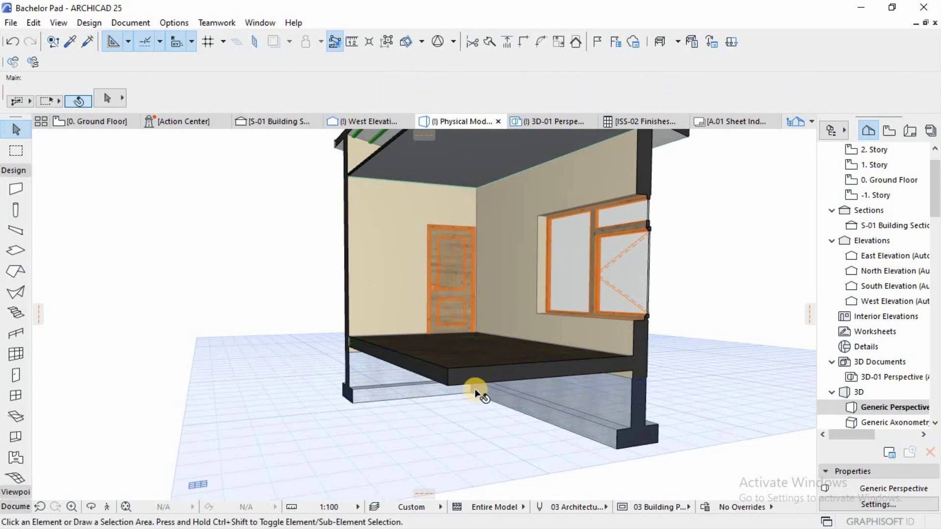
{"action": "scroll", "coordinate": [457, 344], "scroll_direction": "up", "scroll_amount": 2}
{"action": "left_click", "coordinate": [445, 371]}
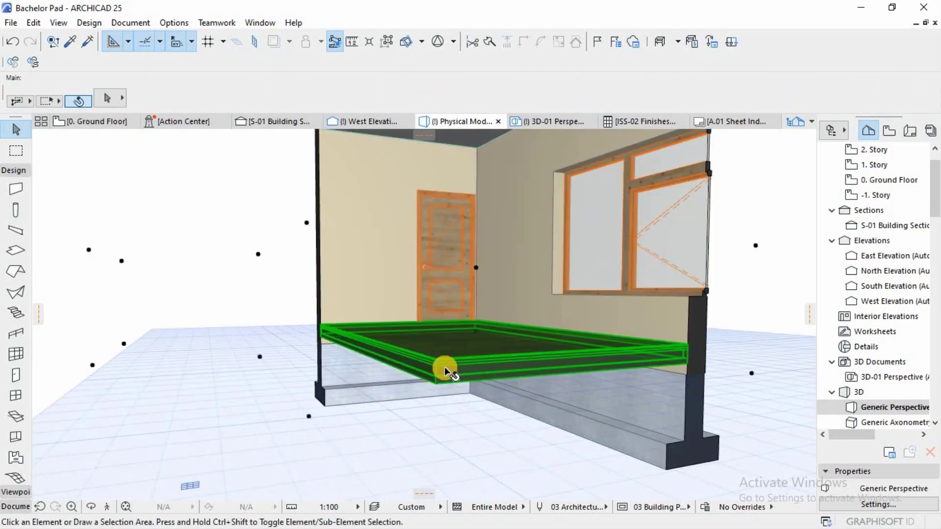
{"action": "scroll", "coordinate": [444, 367], "scroll_direction": "up", "scroll_amount": 4}
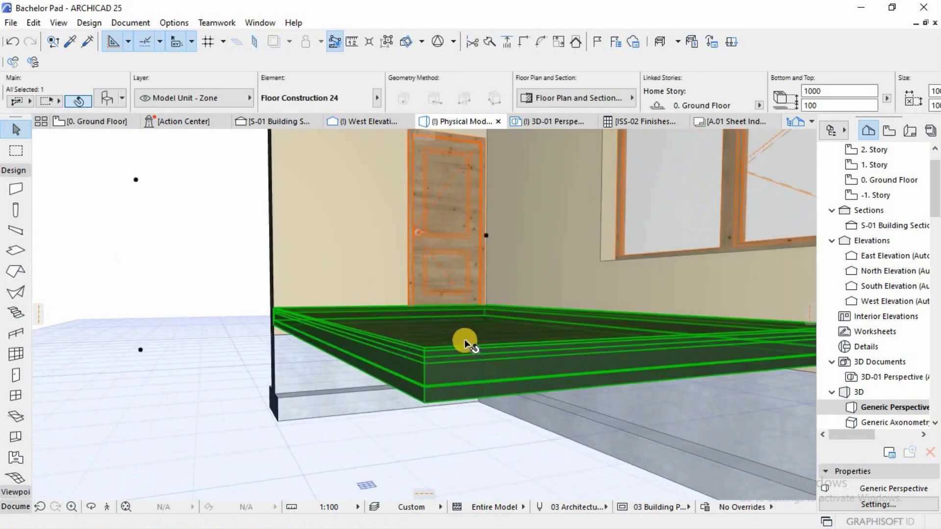
{"action": "key", "text": "Escape"}
Step: Select the Floor Construction 24 slab and open its settings with Floor Construction expanded
{"action": "scroll", "coordinate": [447, 346], "scroll_direction": "up", "scroll_amount": 2}
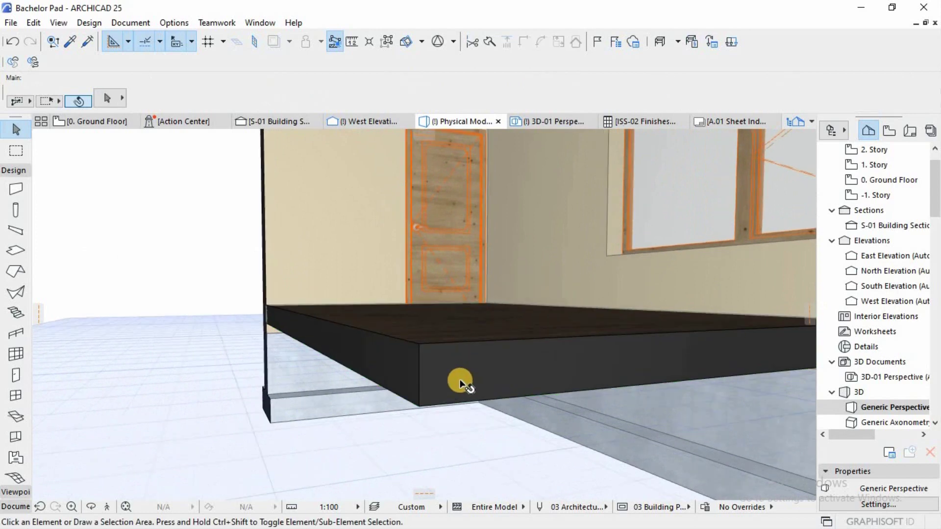
{"action": "left_click", "coordinate": [447, 343]}
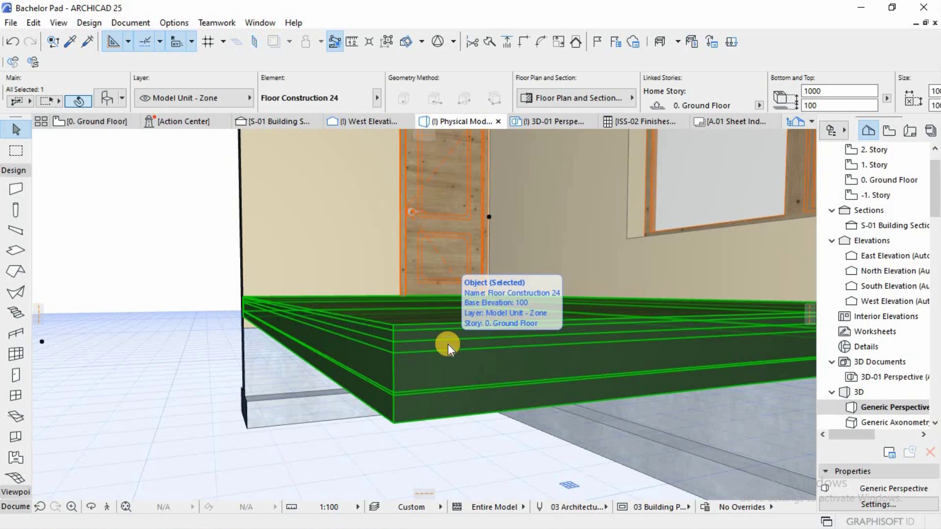
{"action": "double_click", "coordinate": [448, 344]}
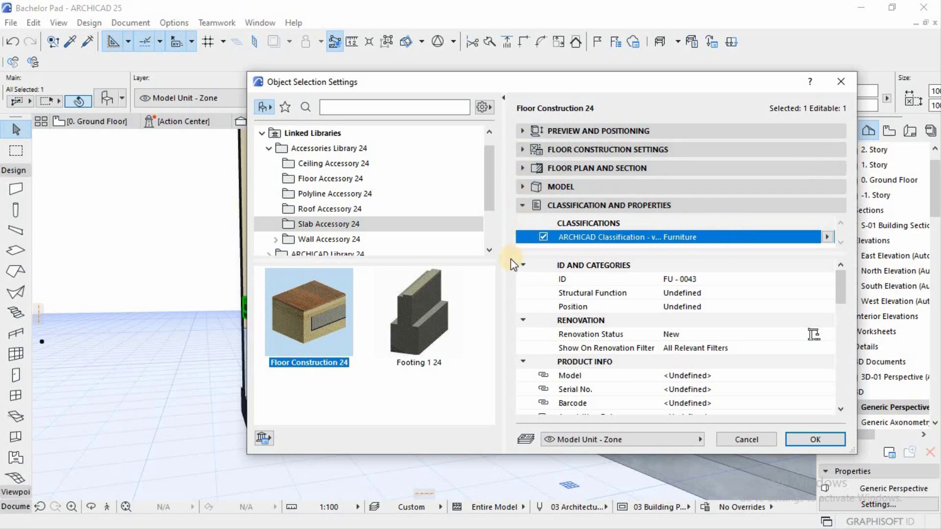
{"action": "left_click", "coordinate": [520, 152]}
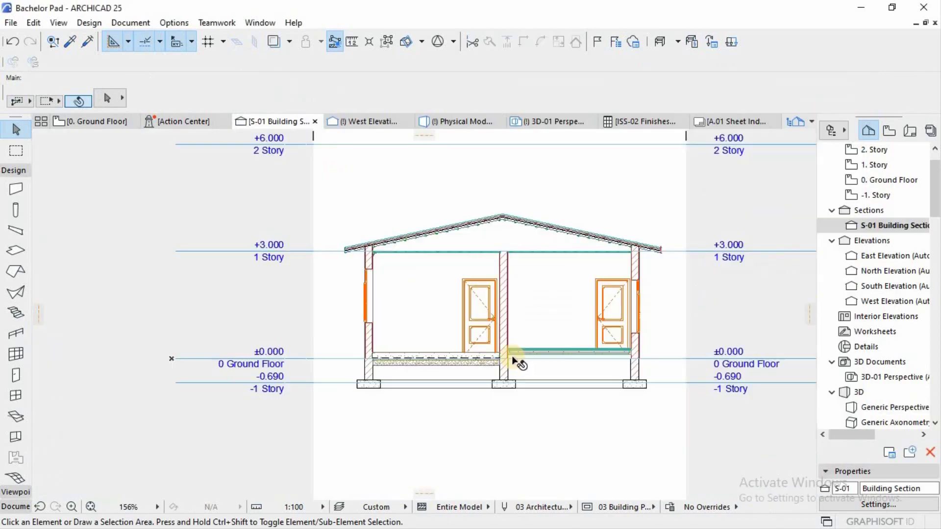
Step: Move the Floor Construction 24 slab down to its lower position in the S-01 section
{"action": "scroll", "coordinate": [519, 353], "scroll_direction": "up", "scroll_amount": 5}
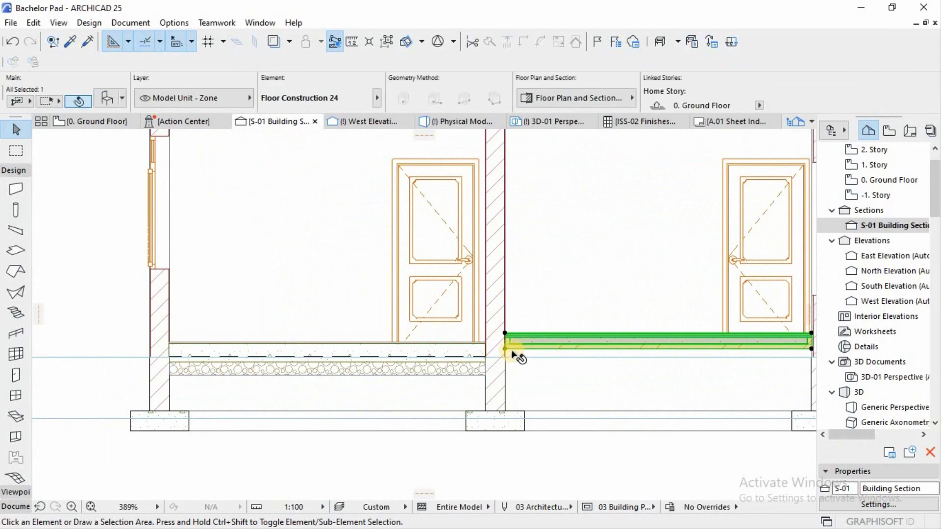
{"action": "scroll", "coordinate": [514, 352], "scroll_direction": "up", "scroll_amount": 8}
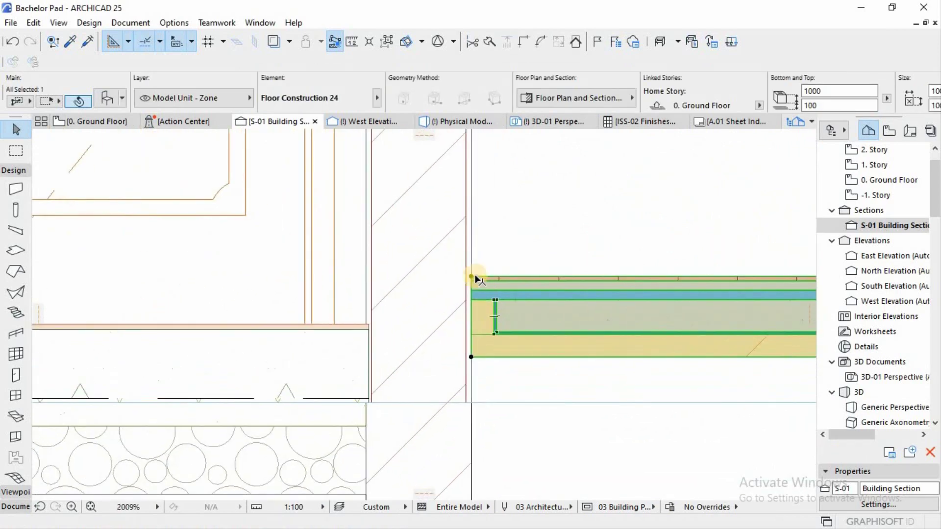
{"action": "key", "text": "ctrl+d"}
{"action": "left_click", "coordinate": [471, 321]}
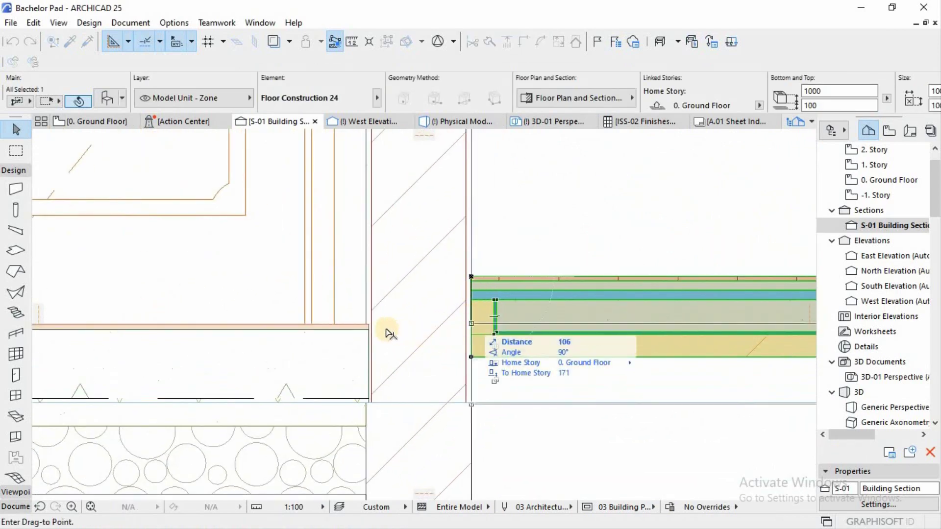
{"action": "left_click", "coordinate": [360, 322]}
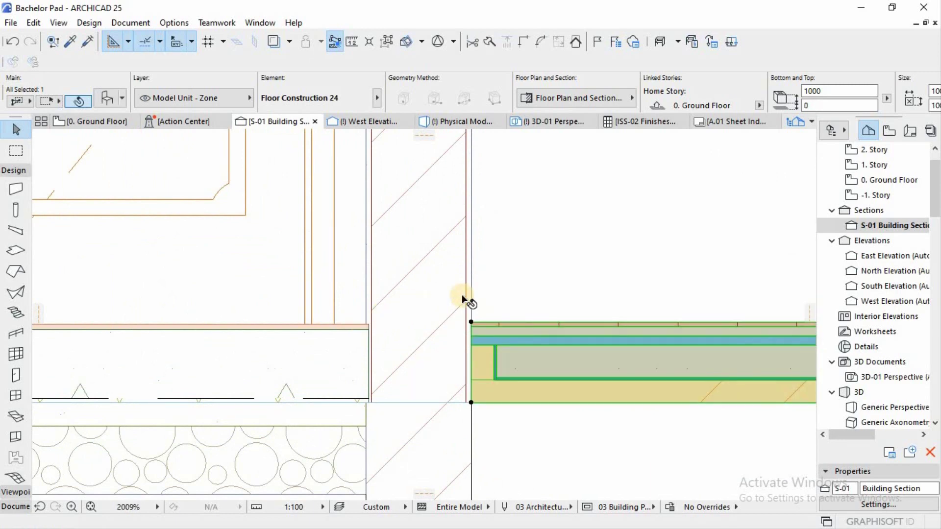
{"action": "left_click", "coordinate": [610, 300]}
Step: Reselect the Floor Construction 24 slab in the section and open its settings
{"action": "scroll", "coordinate": [461, 294], "scroll_direction": "down", "scroll_amount": 5}
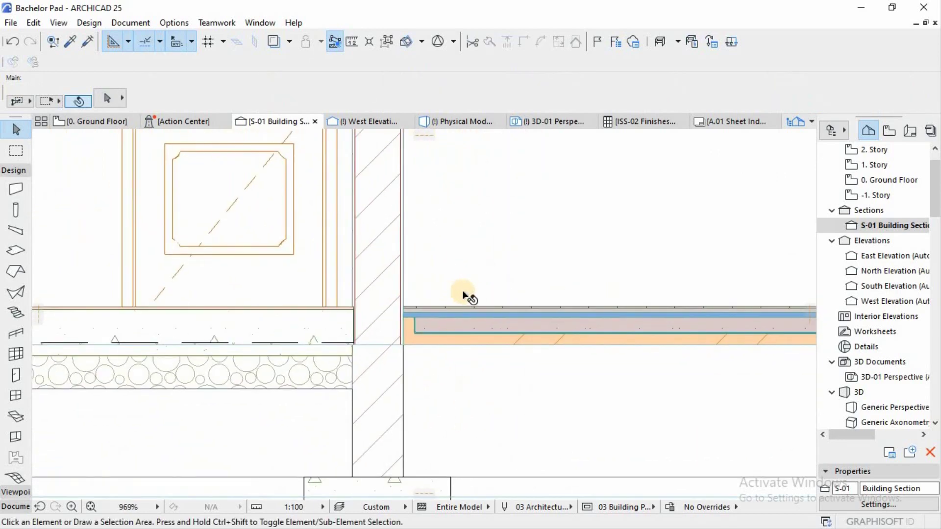
{"action": "middle_click_drag", "start_coordinate": [548, 309], "coordinate": [271, 308]}
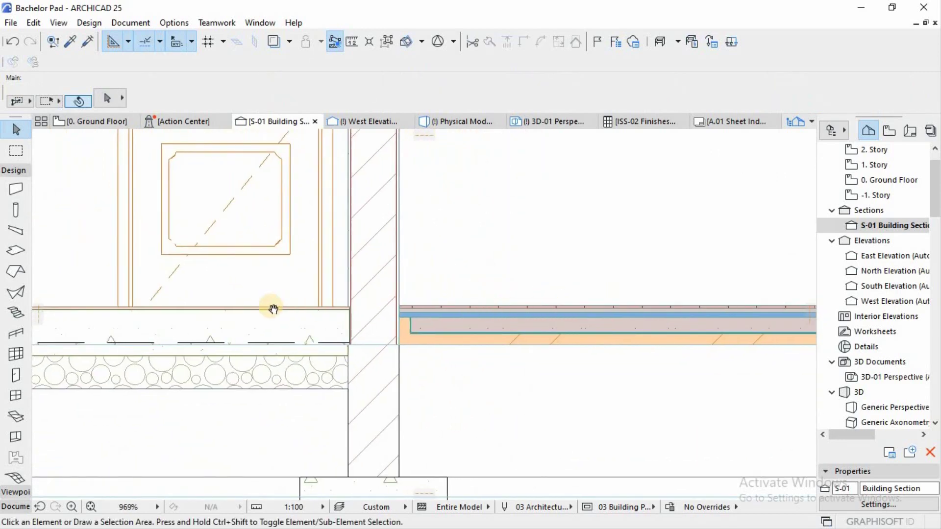
{"action": "scroll", "coordinate": [515, 313], "scroll_direction": "down", "scroll_amount": 3}
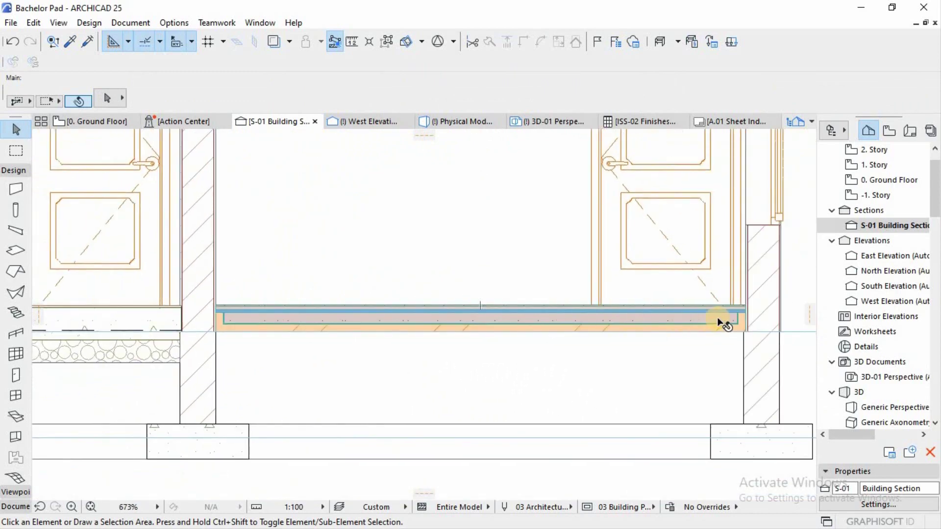
{"action": "scroll", "coordinate": [717, 317], "scroll_direction": "up", "scroll_amount": 6}
{"action": "left_click", "coordinate": [662, 325]}
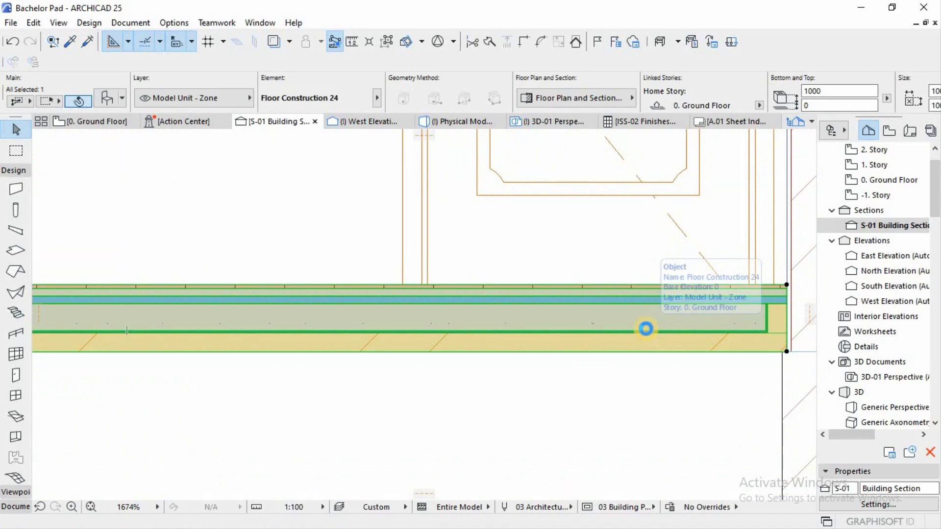
{"action": "double_click", "coordinate": [646, 329]}
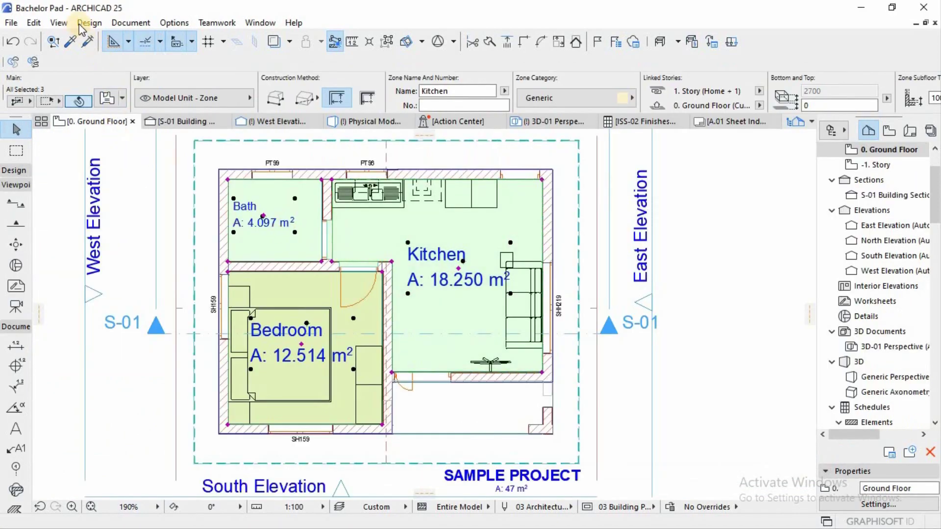
Step: Launch Create Room Accessories from the Design menu and choose a ceiling accessory
{"action": "left_click", "coordinate": [88, 23]}
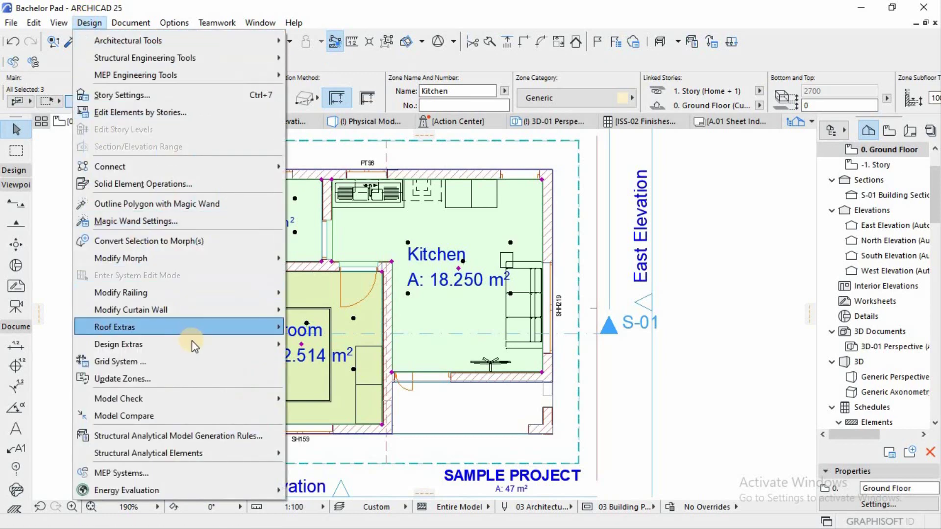
{"action": "mouse_move", "coordinate": [192, 343]}
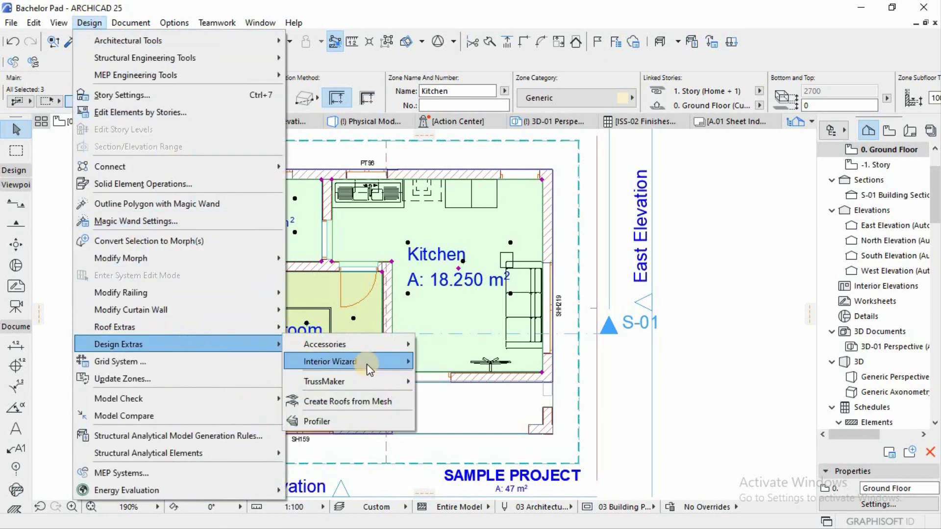
{"action": "mouse_move", "coordinate": [367, 364]}
{"action": "left_click", "coordinate": [467, 365]}
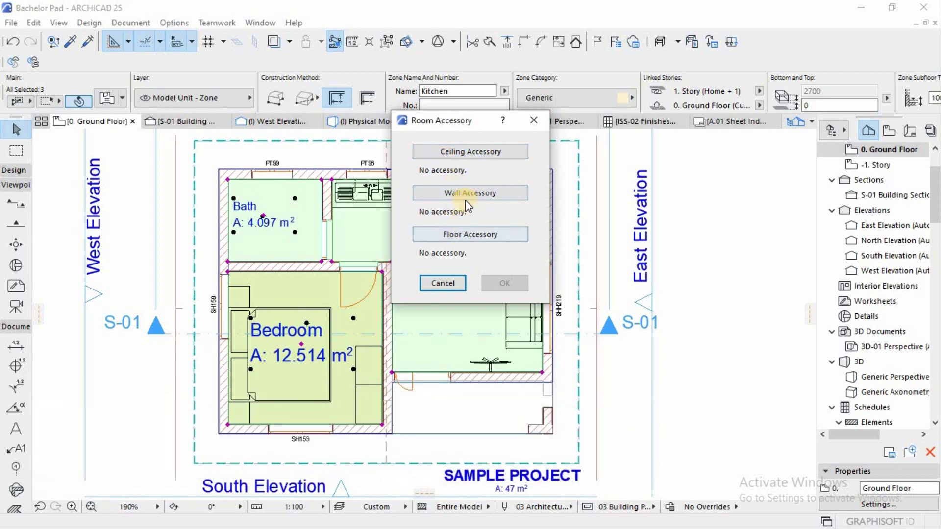
{"action": "left_click", "coordinate": [456, 156]}
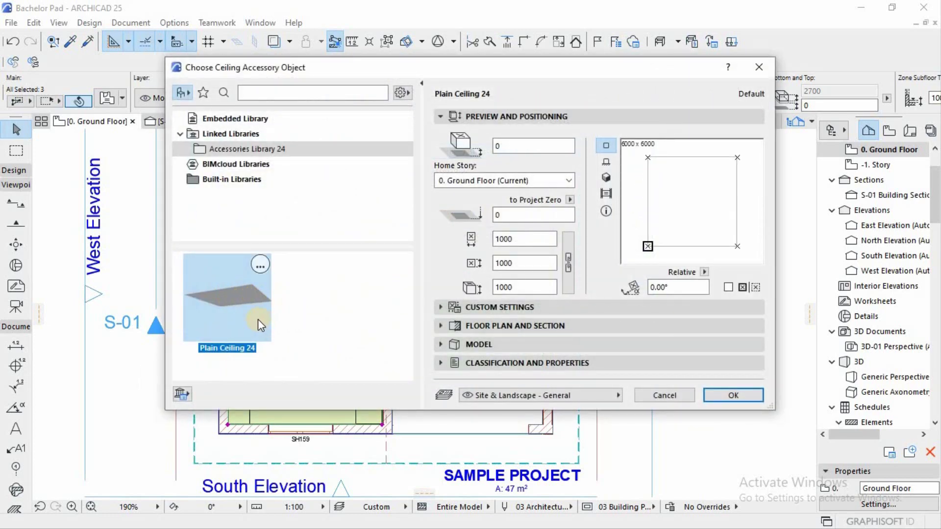
Step: Confirm Plain Ceiling 24 and pick Moldings and Panel 24 as the wall accessory
{"action": "left_click", "coordinate": [727, 395]}
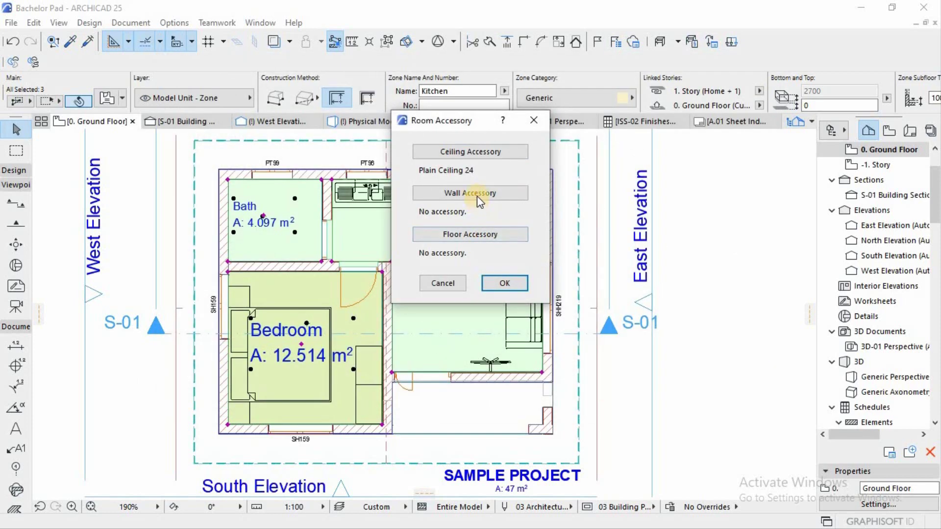
{"action": "left_click", "coordinate": [473, 196]}
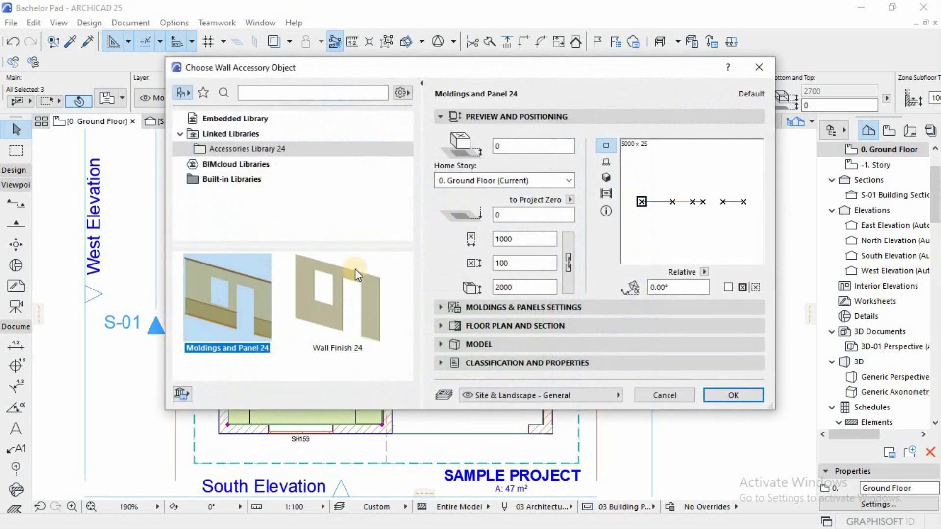
{"action": "left_click", "coordinate": [215, 297]}
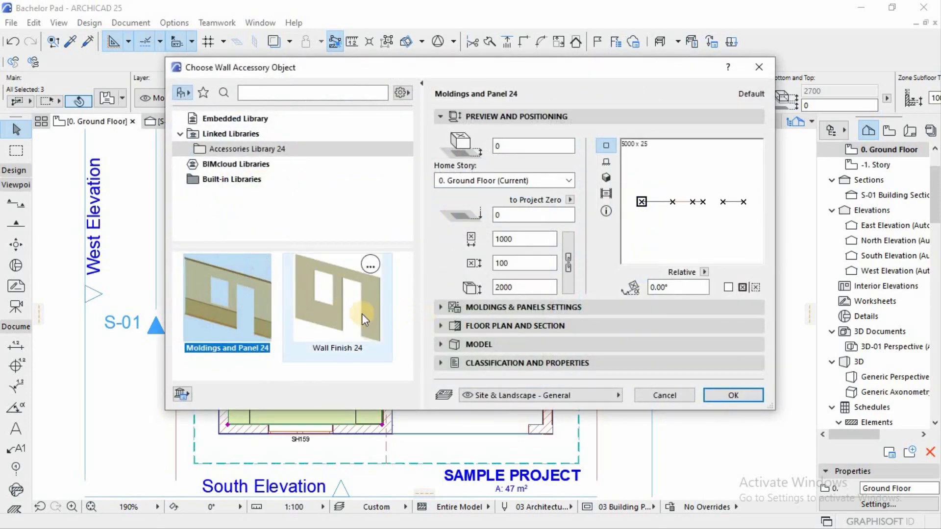
{"action": "left_click", "coordinate": [355, 344]}
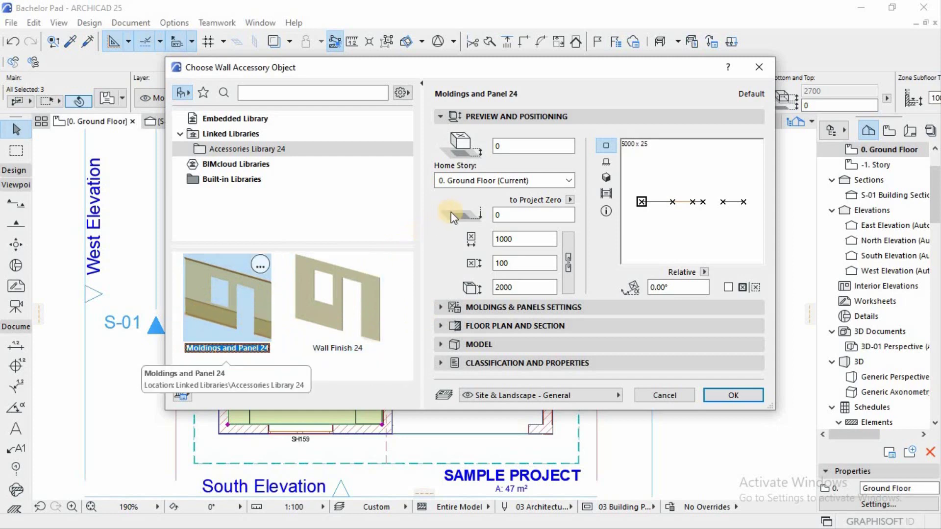
{"action": "left_click", "coordinate": [437, 307]}
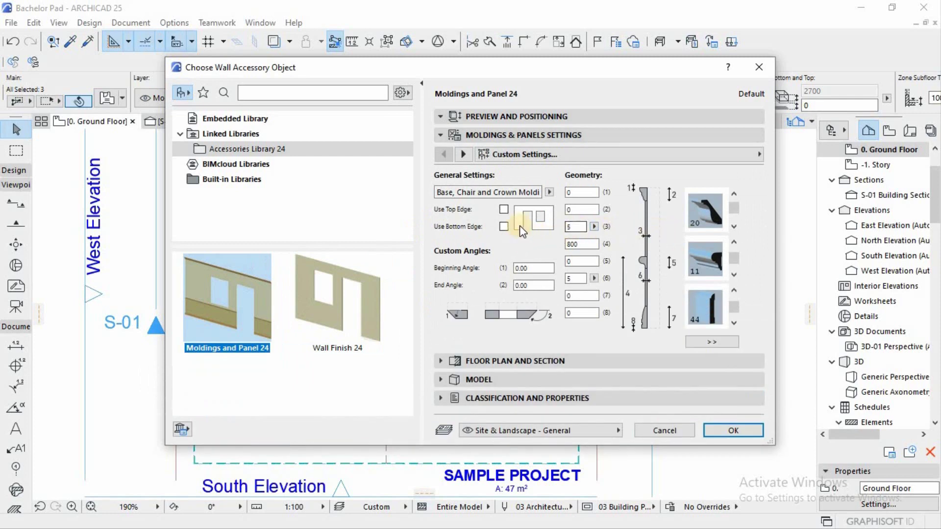
Step: Review the molding types, profiles and structural dimensions, then accept Moldings and Panel 24
{"action": "left_click", "coordinate": [548, 192]}
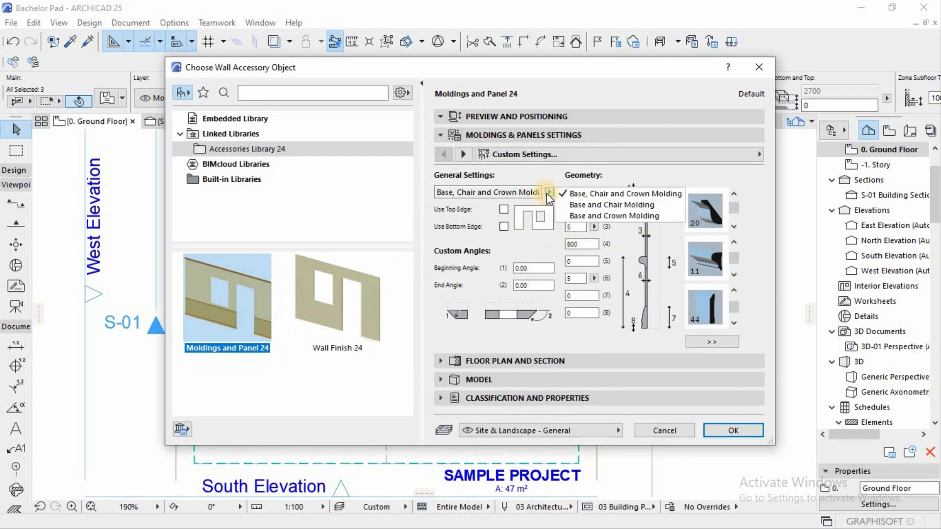
{"action": "left_click", "coordinate": [518, 243]}
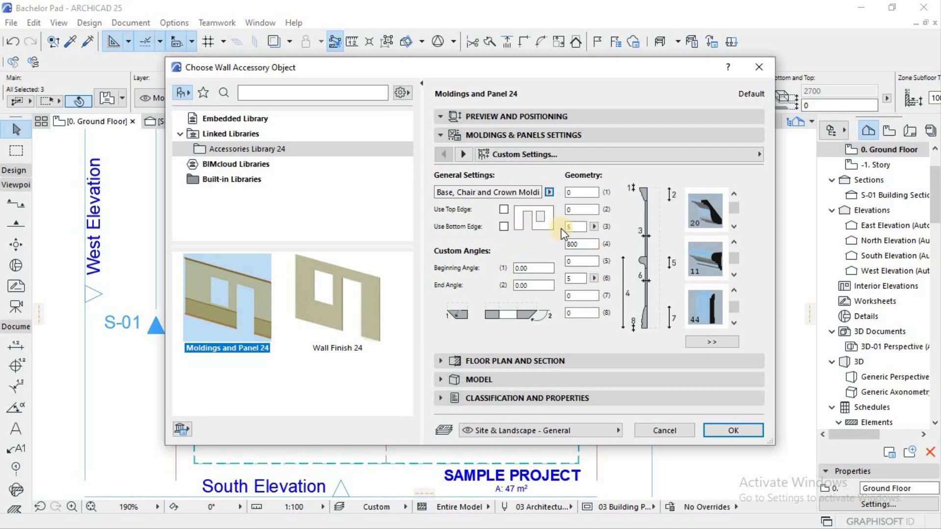
{"action": "left_click", "coordinate": [462, 155]}
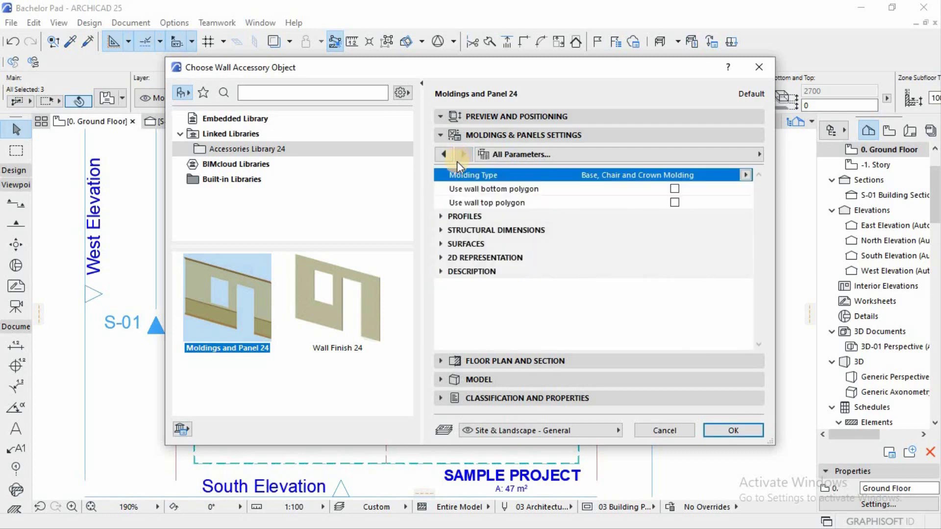
{"action": "left_click", "coordinate": [441, 216]}
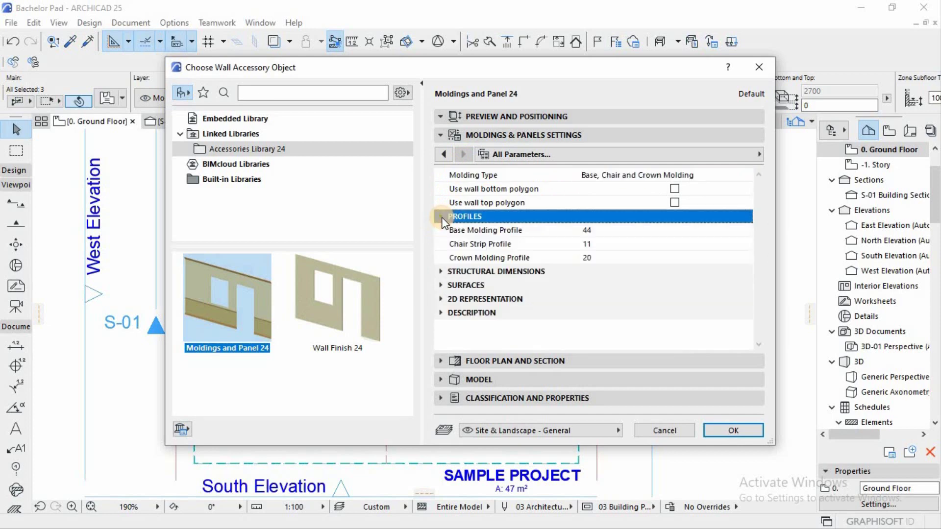
{"action": "left_click", "coordinate": [437, 272]}
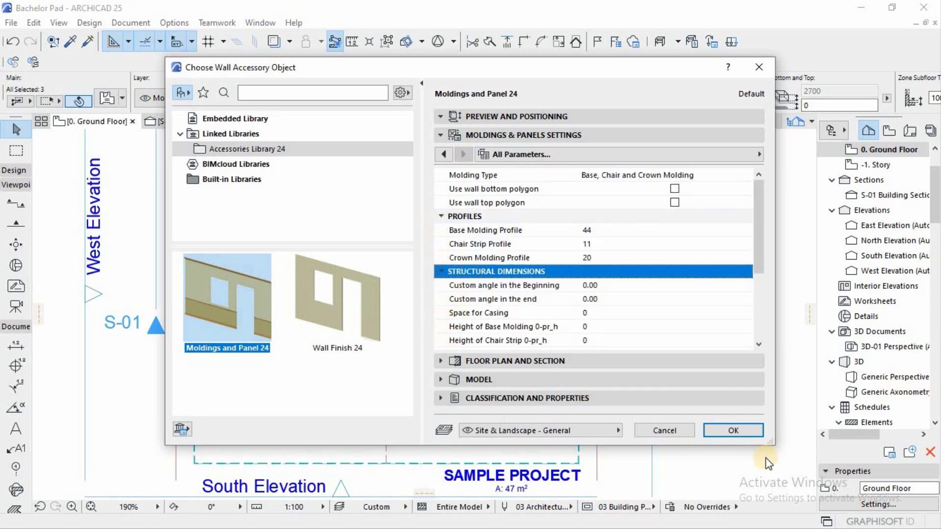
{"action": "left_click", "coordinate": [733, 436]}
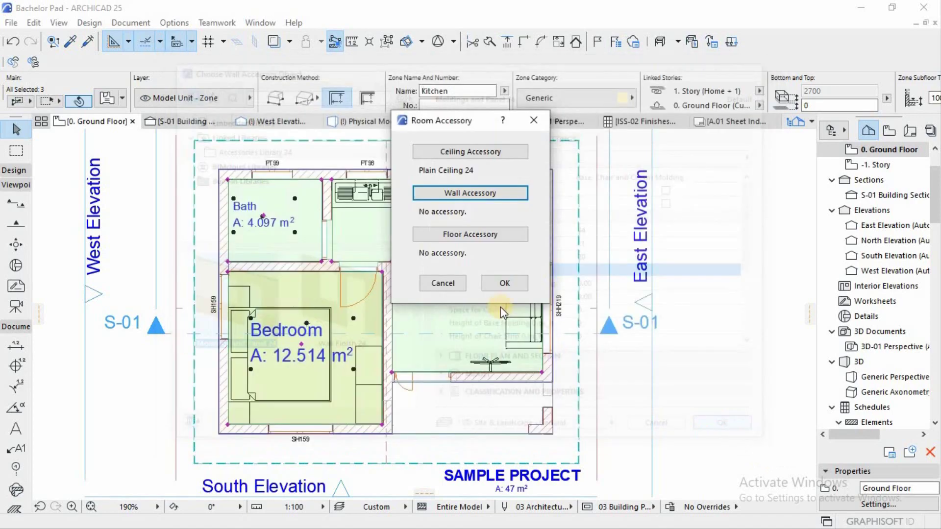
Step: Leave the floor accessory unset and confirm the room accessories
{"action": "left_click", "coordinate": [483, 238]}
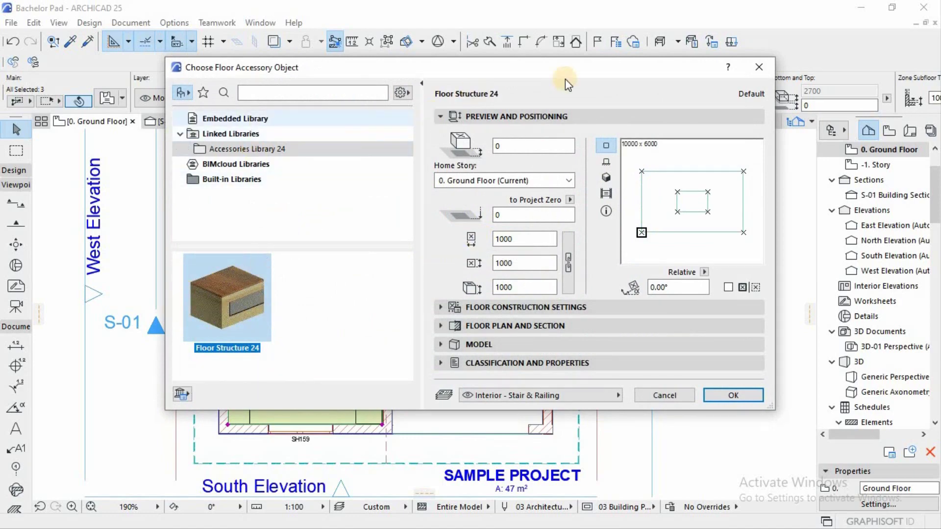
{"action": "left_click", "coordinate": [750, 68]}
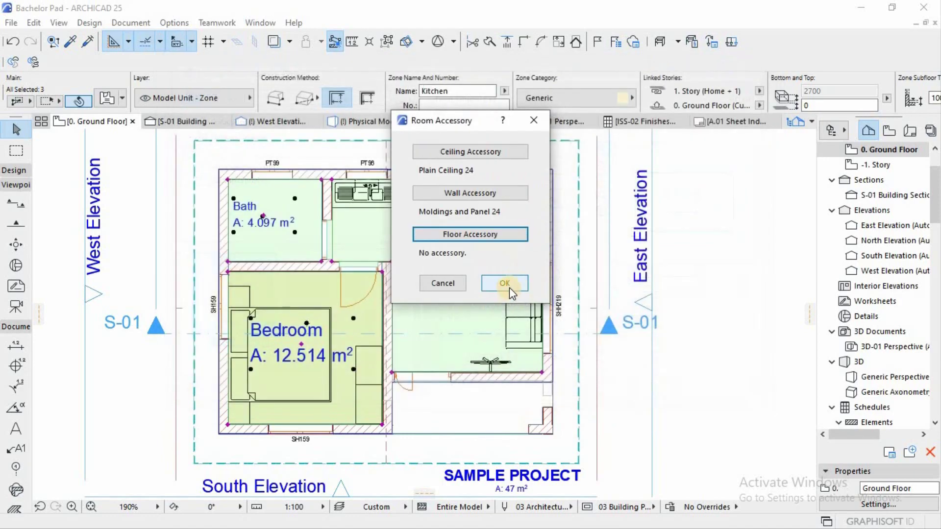
{"action": "left_click", "coordinate": [510, 286]}
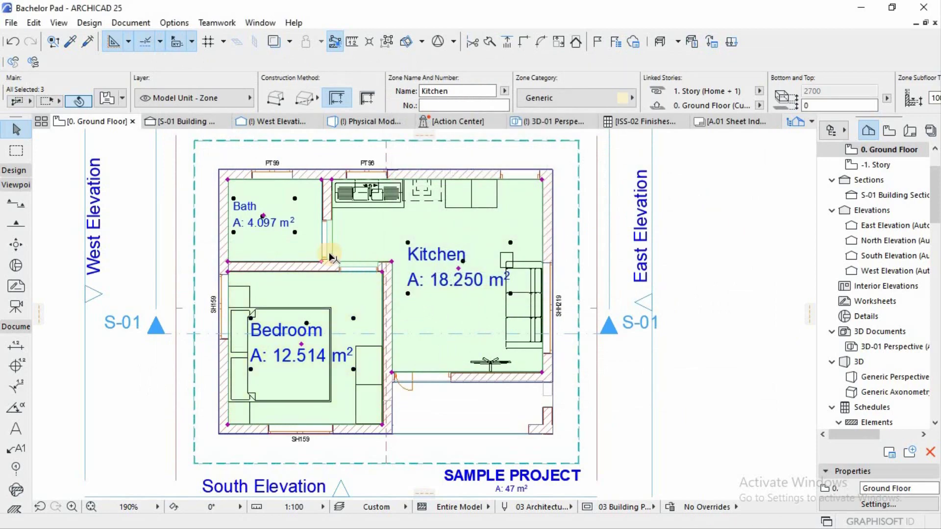
Step: Marquee the upper rooms from the Bath to the Kitchen and show the area in 3D
{"action": "scroll", "coordinate": [330, 254], "scroll_direction": "down", "scroll_amount": 3}
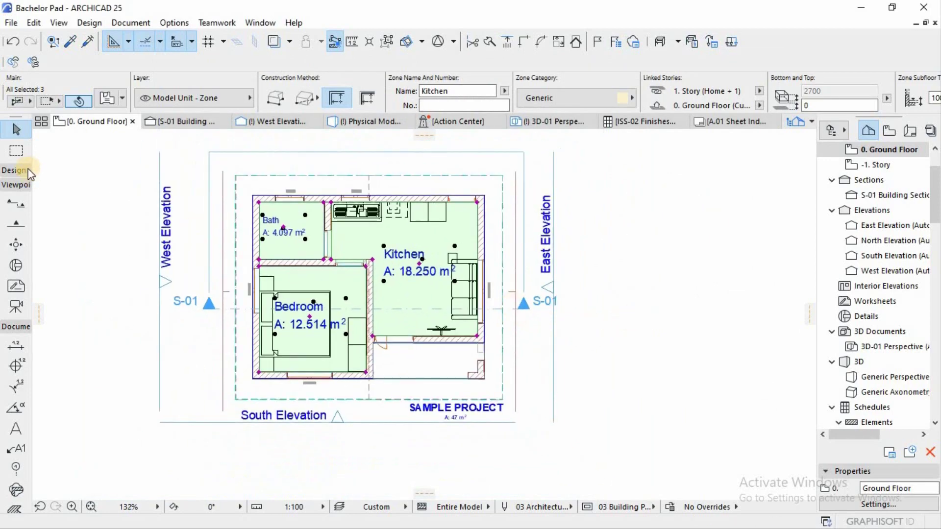
{"action": "left_click", "coordinate": [15, 151]}
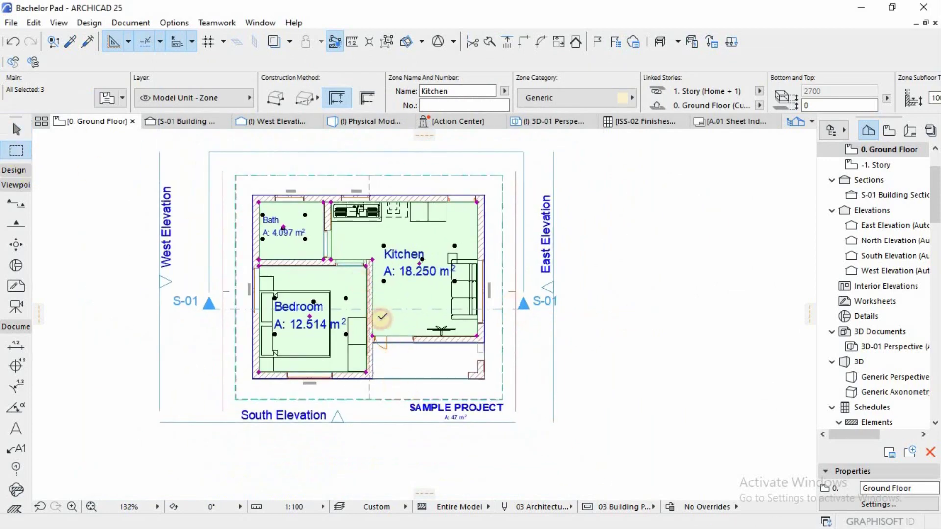
{"action": "key", "text": "Escape"}
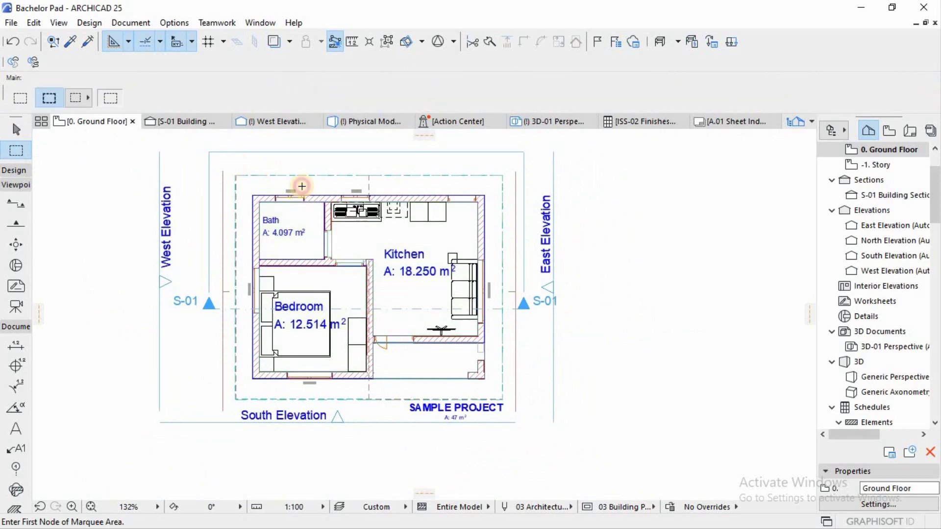
{"action": "left_click", "coordinate": [233, 166]}
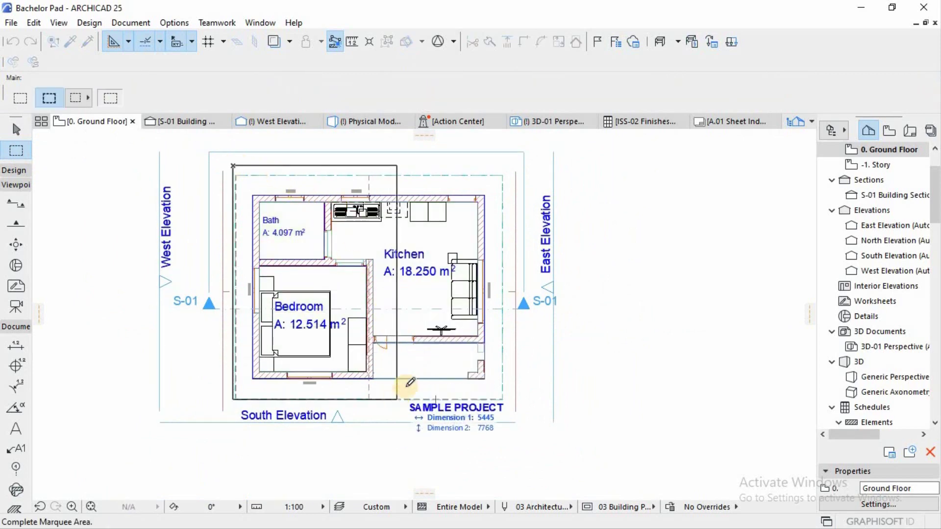
{"action": "left_click", "coordinate": [494, 304]}
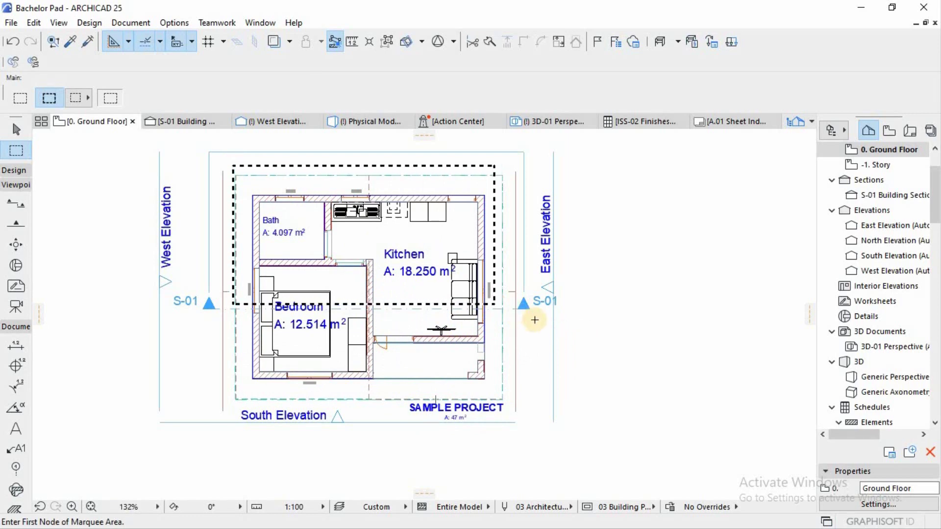
{"action": "key", "text": "F3"}
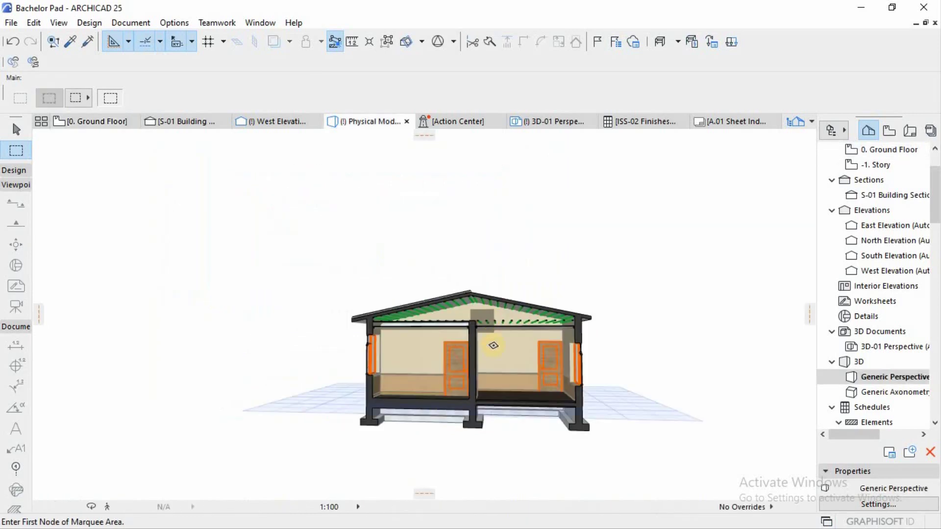
Step: Zoom into the cut-away model and select, then deselect, the central dividing wall
{"action": "scroll", "coordinate": [493, 346], "scroll_direction": "up", "scroll_amount": 6}
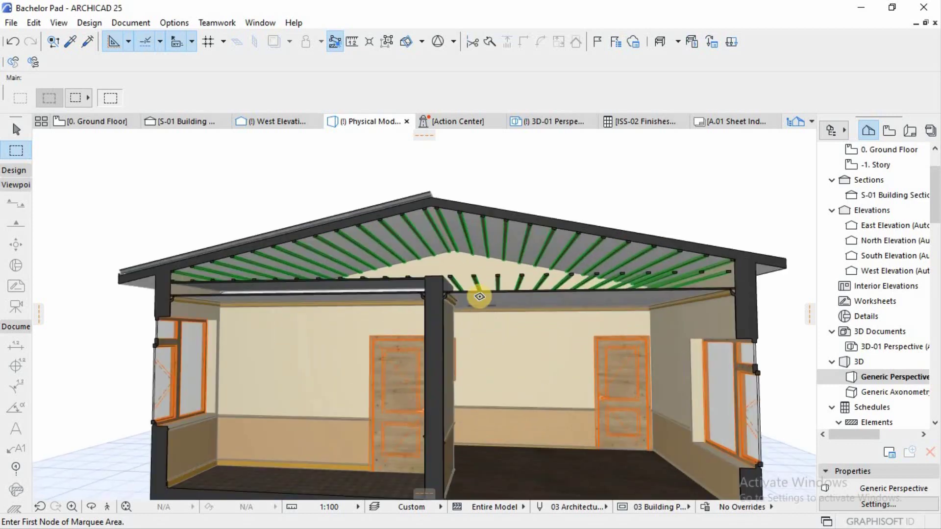
{"action": "scroll", "coordinate": [435, 321], "scroll_direction": "up", "scroll_amount": 5}
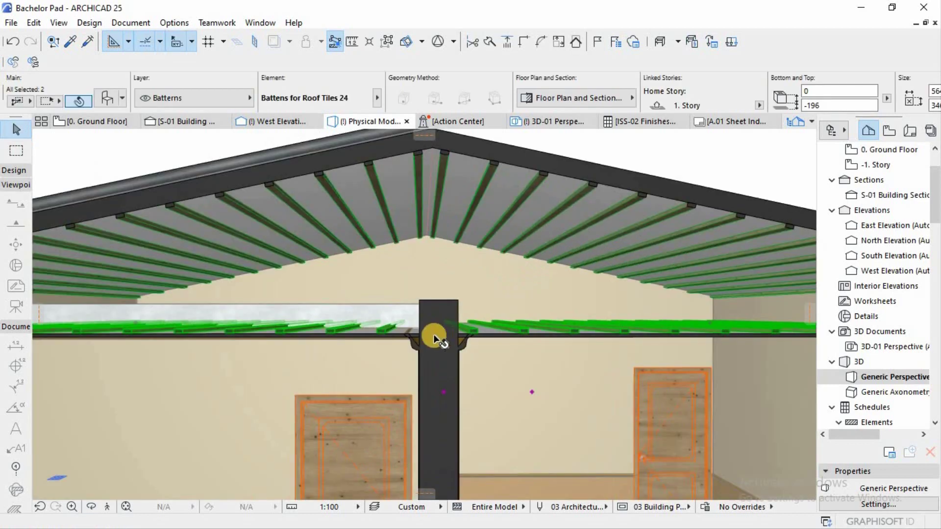
{"action": "scroll", "coordinate": [496, 310], "scroll_direction": "down", "scroll_amount": 2}
{"action": "key", "text": "Escape"}
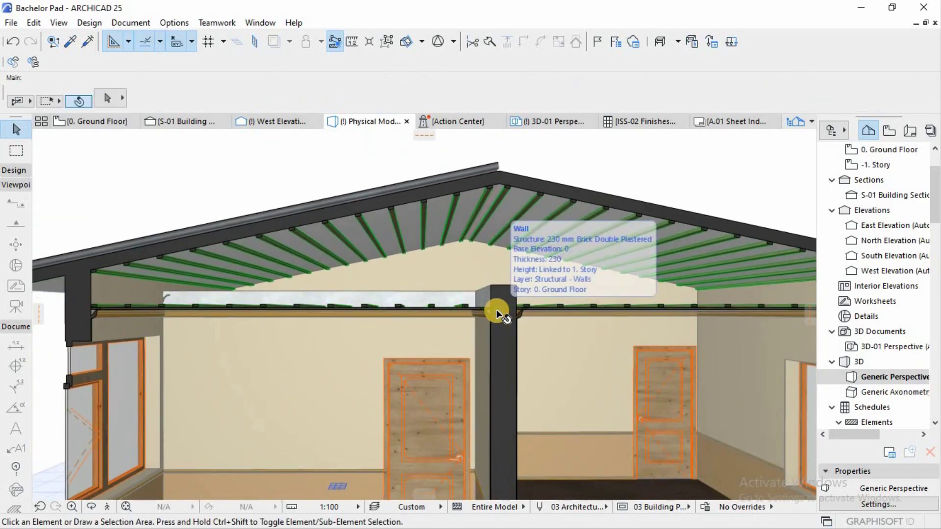
{"action": "left_click", "coordinate": [496, 310]}
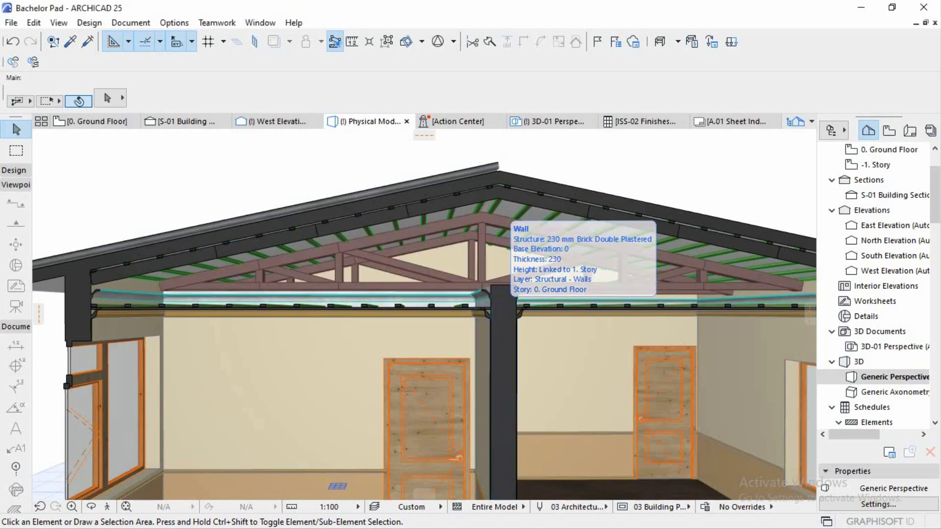
{"action": "left_click", "coordinate": [775, 257]}
Step: Orbit around the room interiors to check the moldings, then select the left room's wall panel
{"action": "left_click_drag", "start_coordinate": [561, 251], "coordinate": [333, 315]}
{"action": "scroll", "coordinate": [266, 333], "scroll_direction": "up", "scroll_amount": 5}
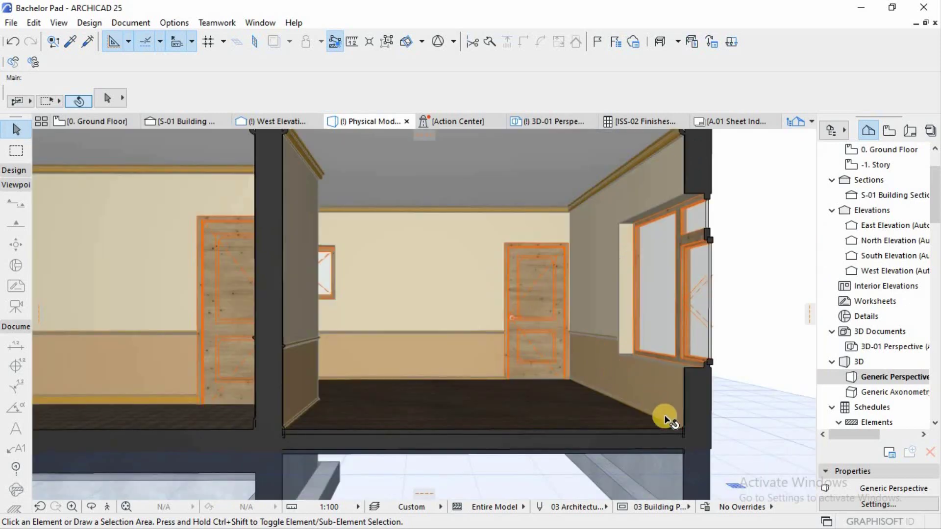
{"action": "mouse_move", "coordinate": [515, 391]}
{"action": "left_mouse_down"}
{"action": "mouse_move", "coordinate": [626, 399]}
{"action": "mouse_move", "coordinate": [529, 396]}
{"action": "left_mouse_up"}
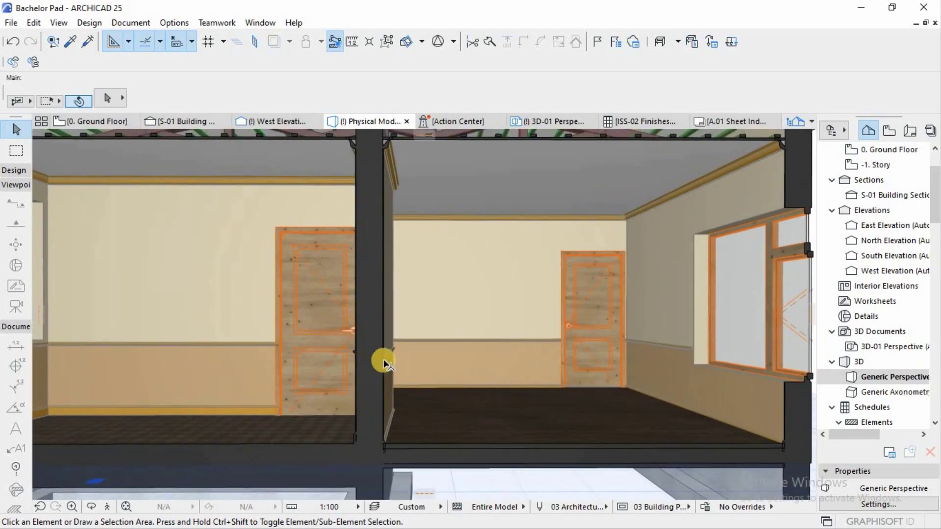
{"action": "middle_click_drag", "start_coordinate": [418, 370], "coordinate": [447, 377]}
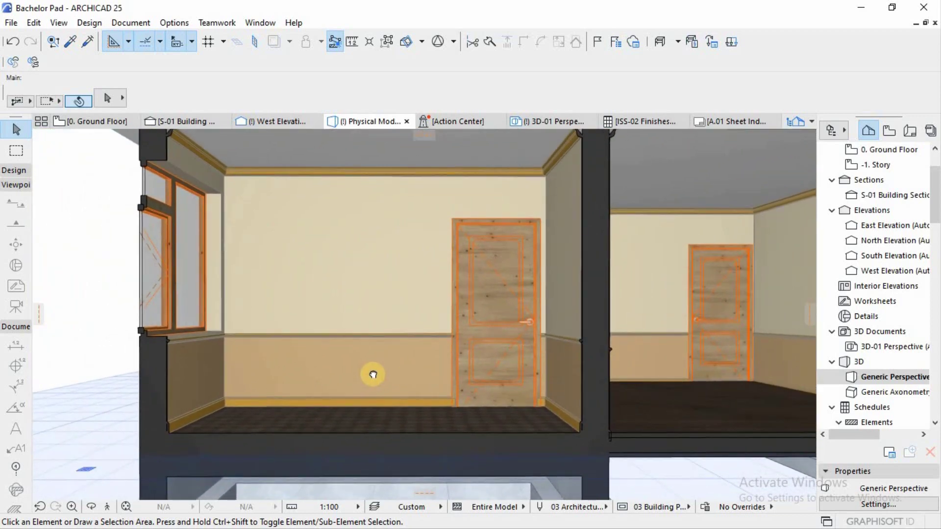
{"action": "middle_click_drag", "start_coordinate": [372, 374], "coordinate": [187, 399], "text": "shift"}
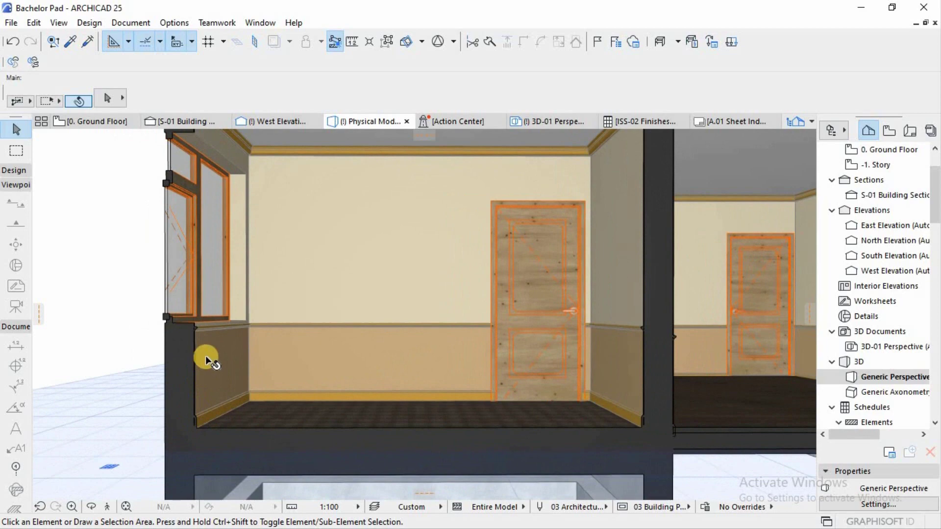
{"action": "scroll", "coordinate": [297, 364], "scroll_direction": "down", "scroll_amount": 5}
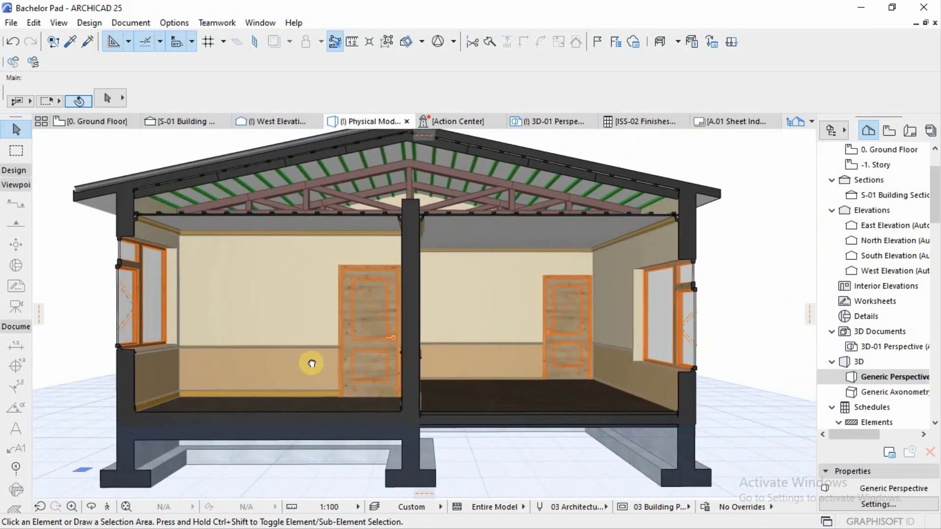
{"action": "scroll", "coordinate": [311, 363], "scroll_direction": "down", "scroll_amount": 3}
{"action": "middle_click_drag", "start_coordinate": [330, 372], "coordinate": [375, 335]}
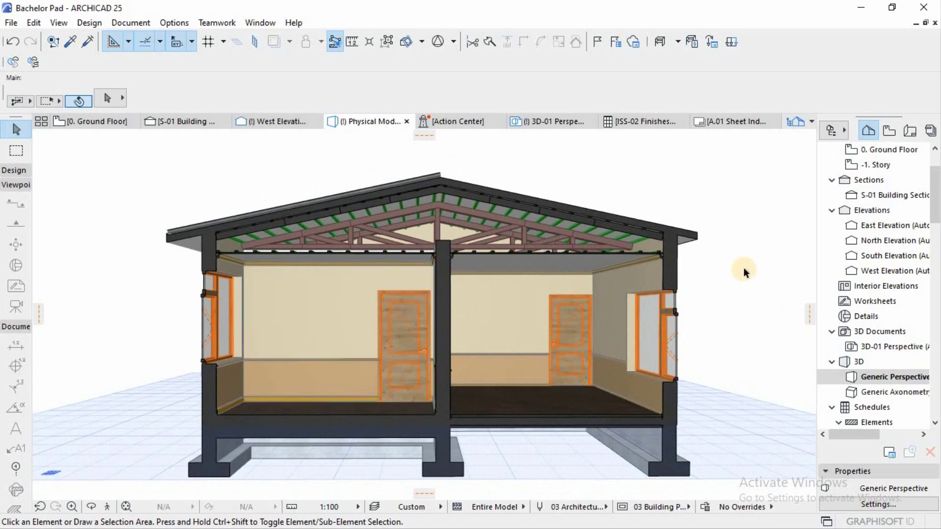
{"action": "left_click", "coordinate": [304, 367]}
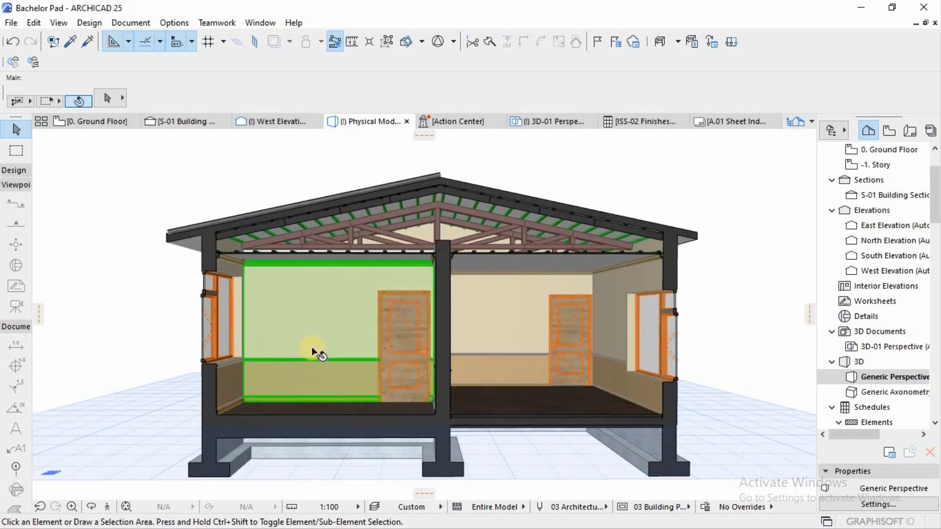
{"action": "left_click", "coordinate": [108, 98]}
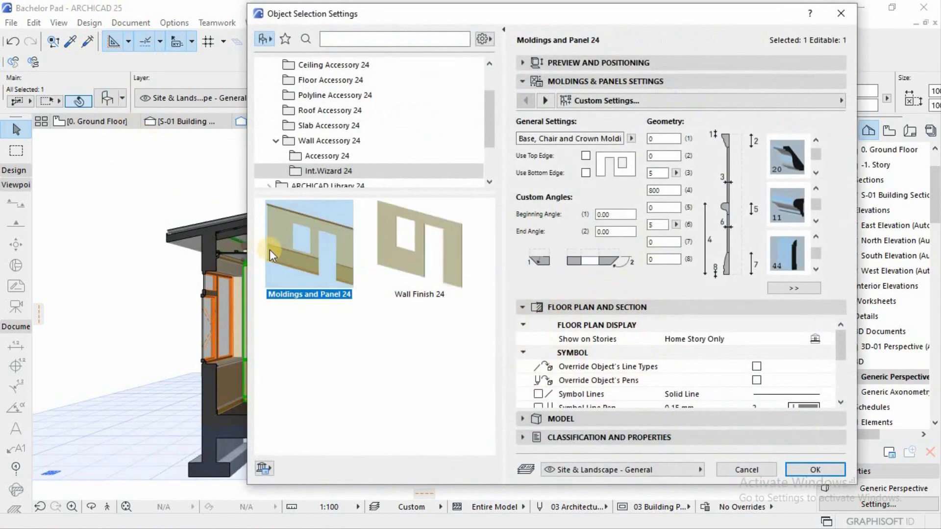
{"action": "key", "text": "Escape"}
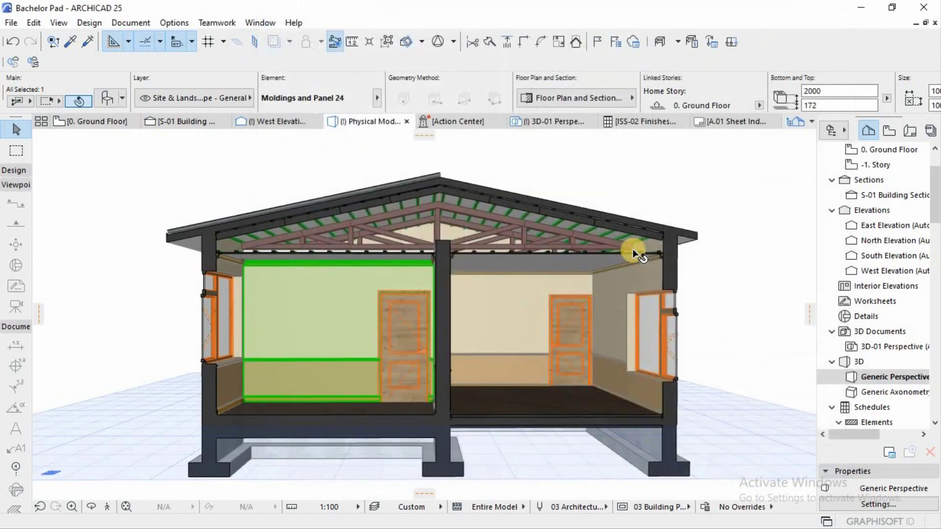
{"action": "key", "text": "Escape"}
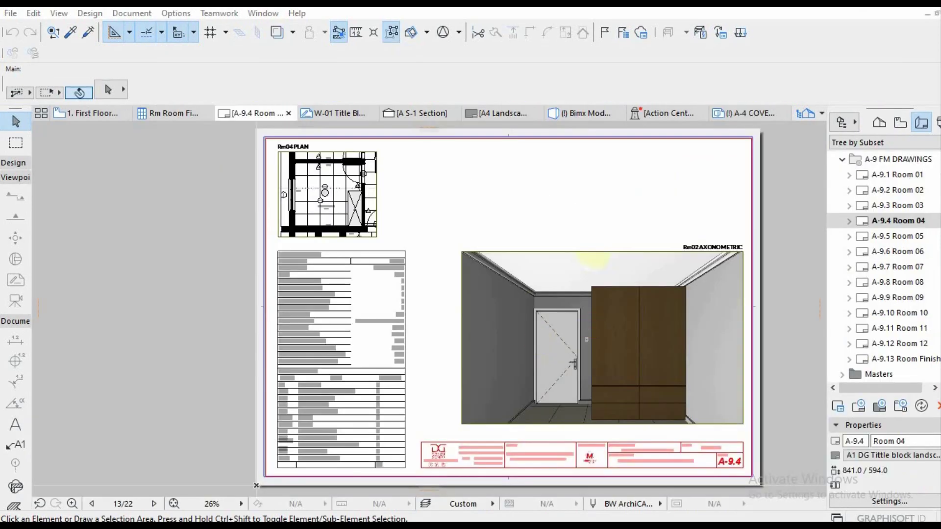
Step: Open the A-9.5 Room 05 layout sheet and inspect its Rm05 plan title
{"action": "double_click", "coordinate": [895, 237]}
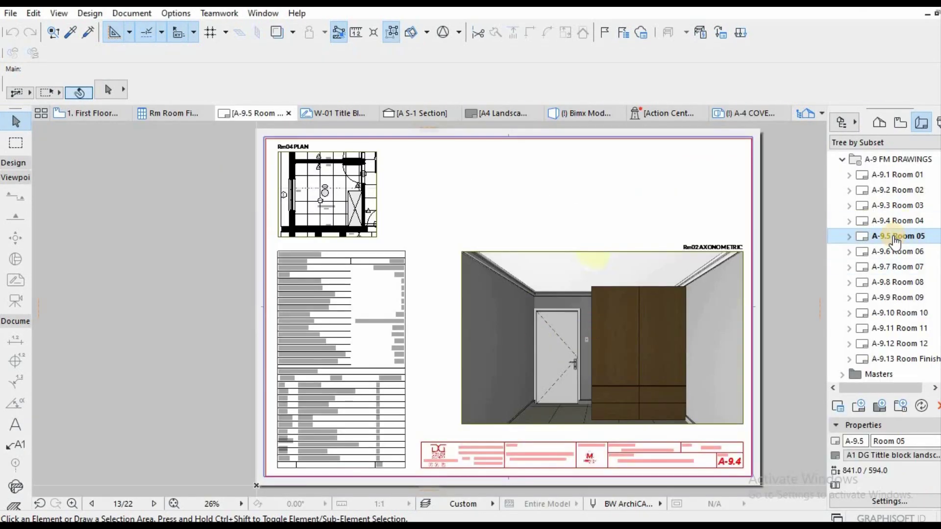
{"action": "scroll", "coordinate": [315, 164], "scroll_direction": "up", "scroll_amount": 5}
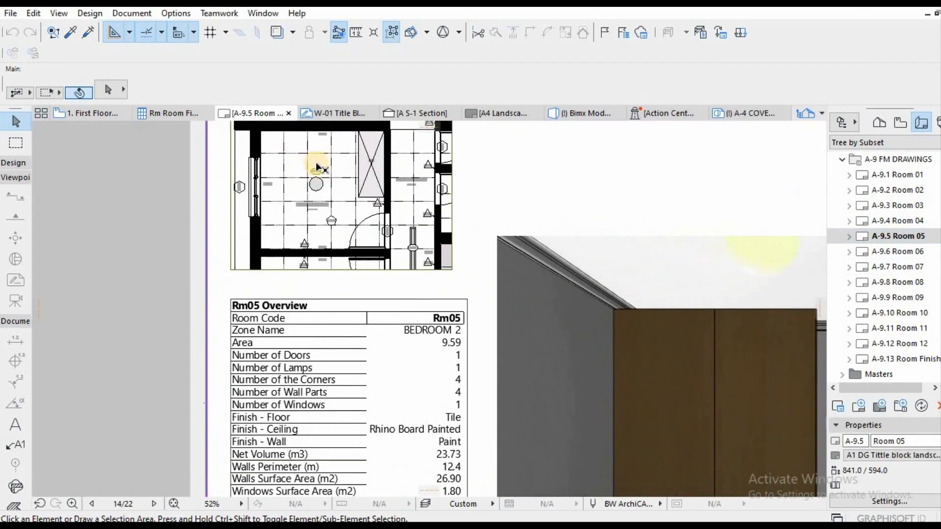
{"action": "middle_click_drag", "start_coordinate": [337, 196], "coordinate": [338, 315]}
{"action": "scroll", "coordinate": [338, 315], "scroll_direction": "down", "scroll_amount": 3}
{"action": "scroll", "coordinate": [368, 343], "scroll_direction": "up", "scroll_amount": 1}
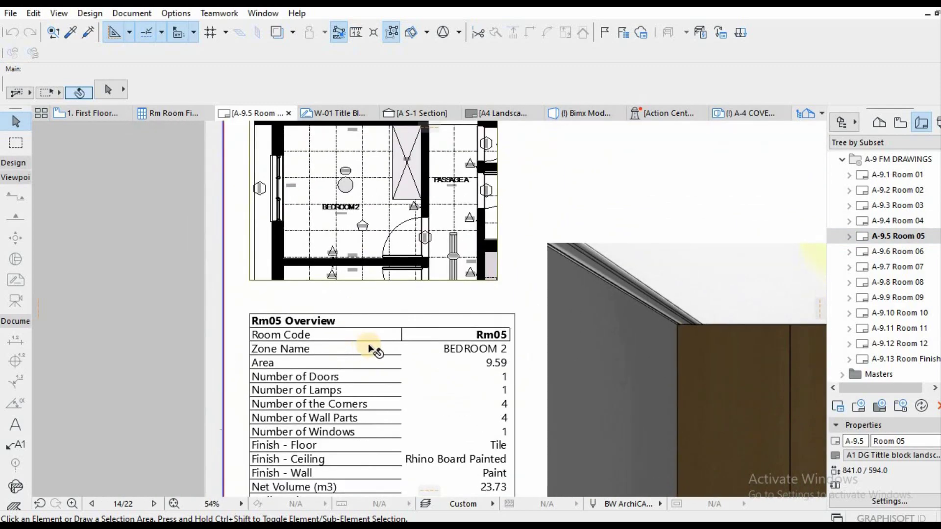
{"action": "scroll", "coordinate": [417, 279], "scroll_direction": "down", "scroll_amount": 1}
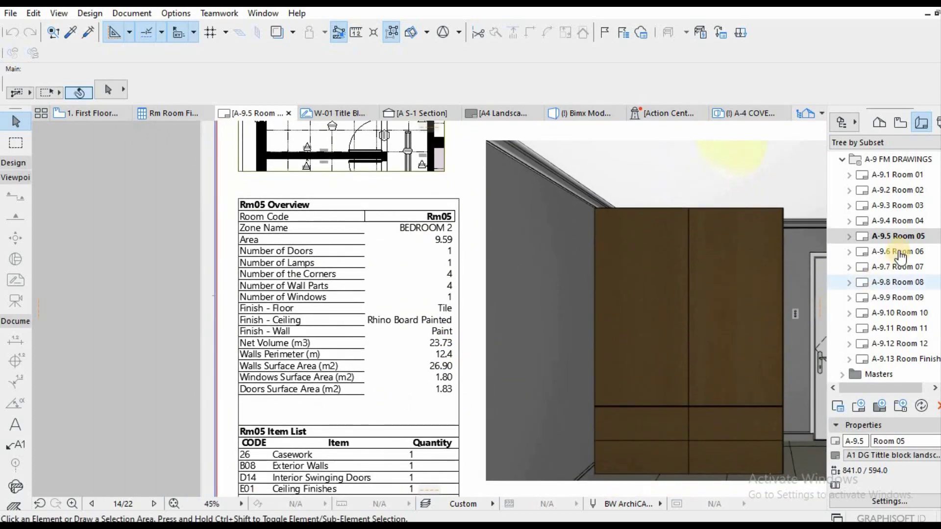
Step: Open the A-9.6 Room 06 layout sheet and zoom around it
{"action": "double_click", "coordinate": [900, 252]}
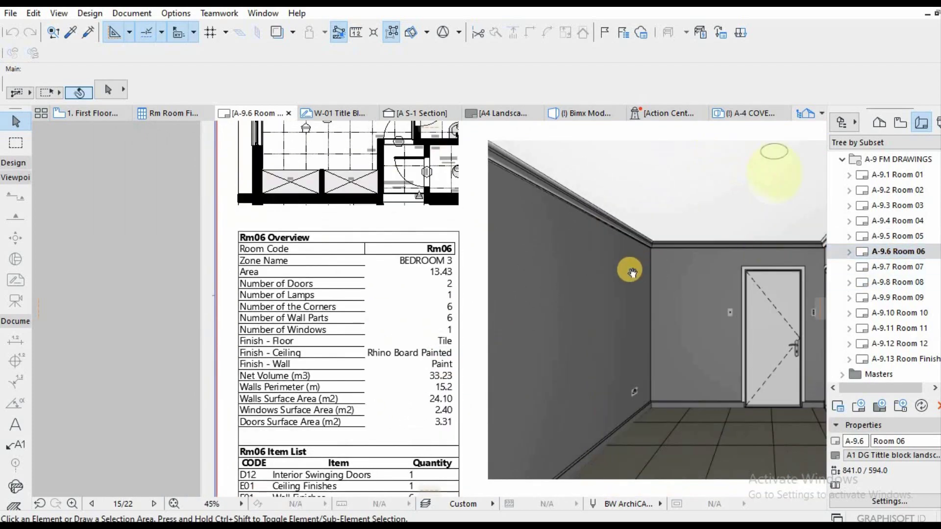
{"action": "scroll", "coordinate": [633, 272], "scroll_direction": "down", "scroll_amount": 2}
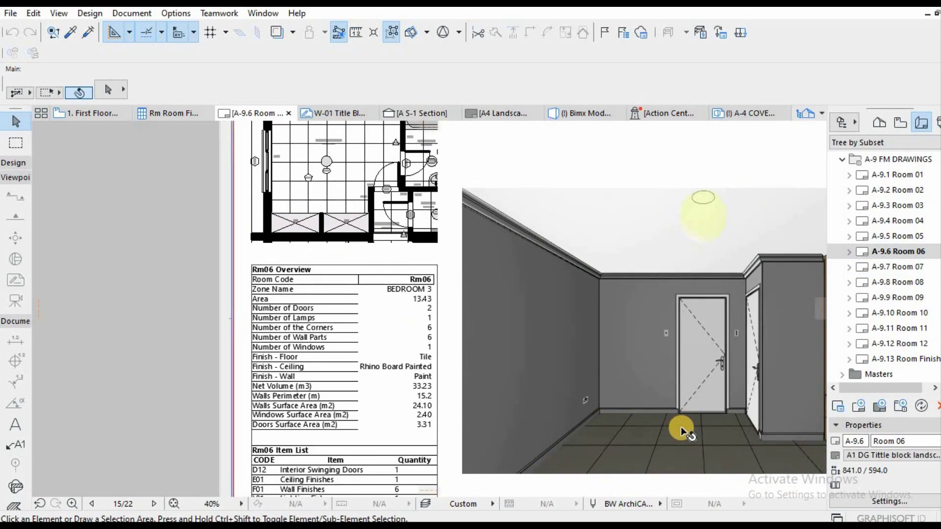
{"action": "scroll", "coordinate": [681, 428], "scroll_direction": "up", "scroll_amount": 4}
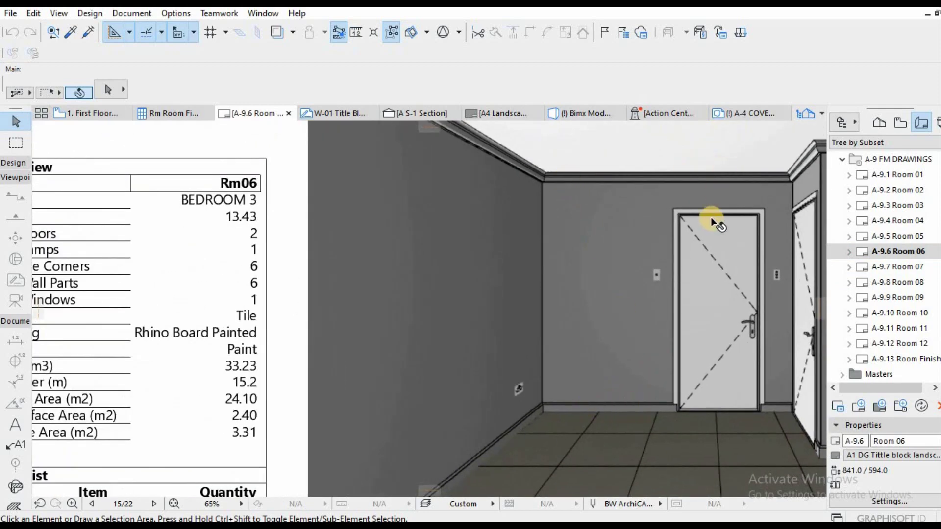
{"action": "scroll", "coordinate": [567, 231], "scroll_direction": "down", "scroll_amount": 3}
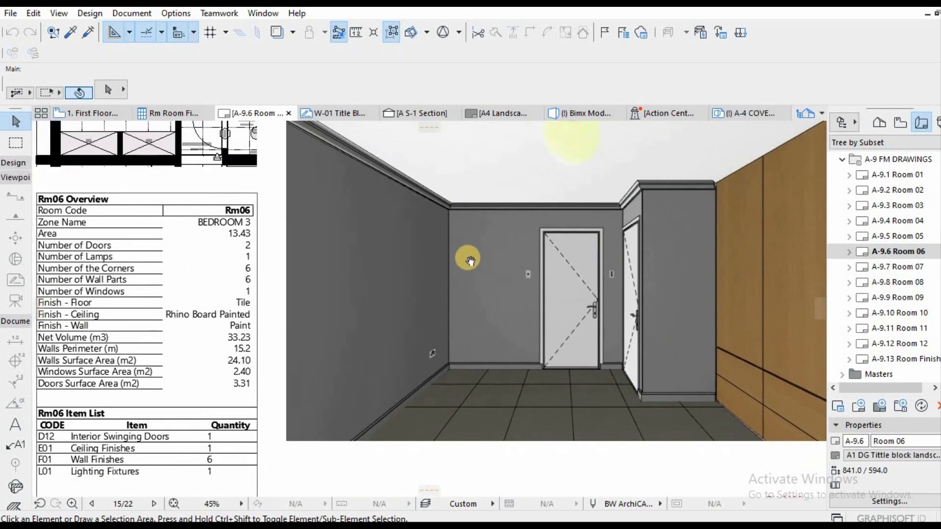
{"action": "scroll", "coordinate": [470, 261], "scroll_direction": "down", "scroll_amount": 2}
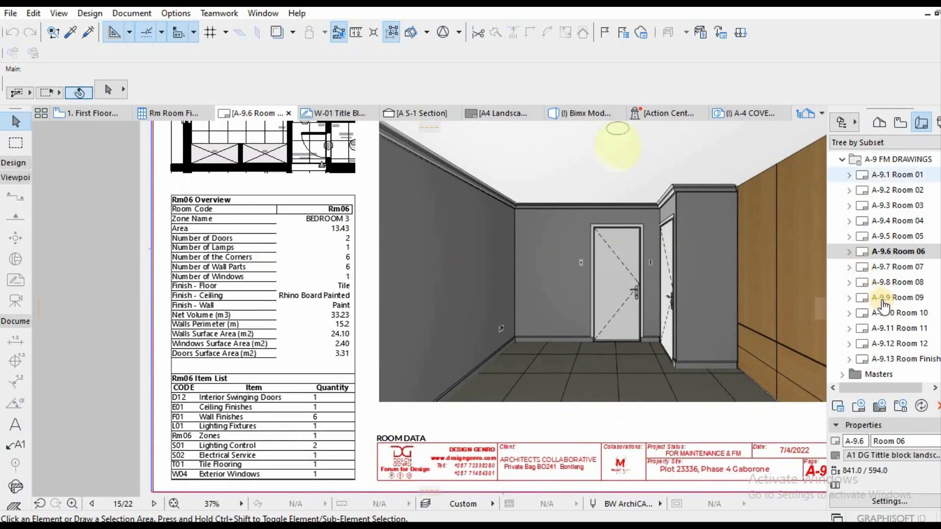
Step: Step through the Room 07 to Room 11 sheets, fitting the Rm09 sheet in view
{"action": "left_click", "coordinate": [914, 270]}
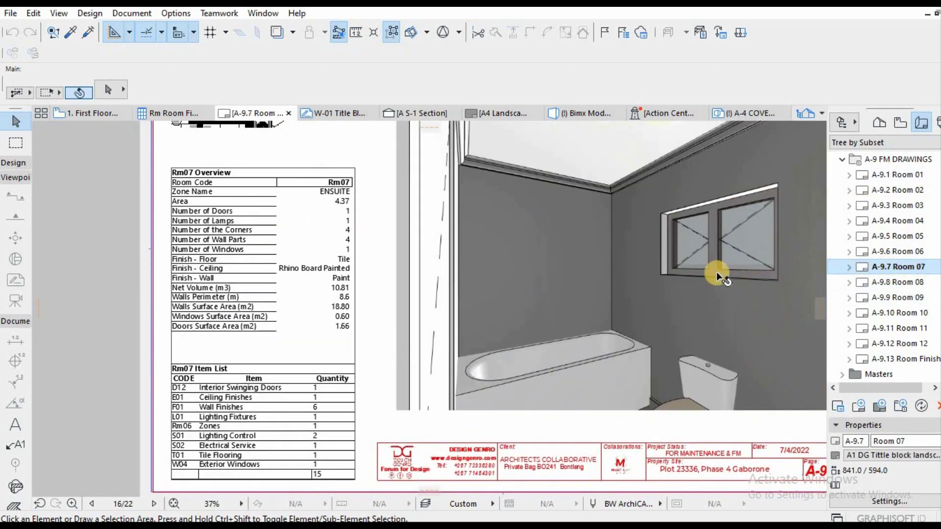
{"action": "left_click", "coordinate": [897, 285]}
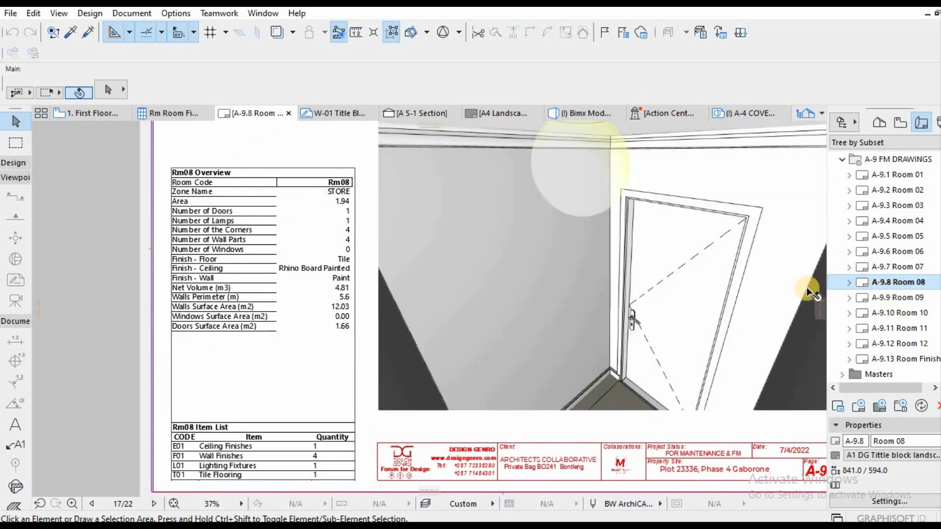
{"action": "left_click", "coordinate": [901, 298]}
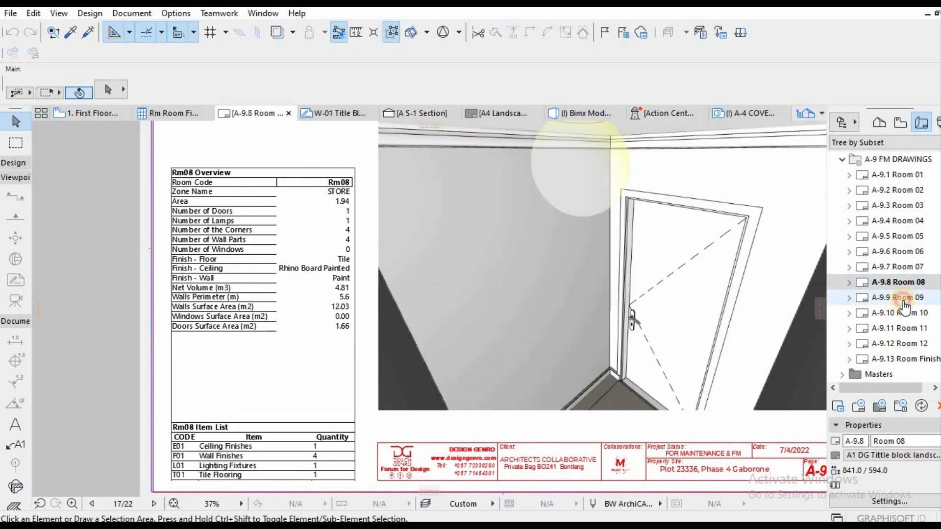
{"action": "middle_click", "coordinate": [508, 266]}
{"action": "middle_click", "coordinate": [508, 266]}
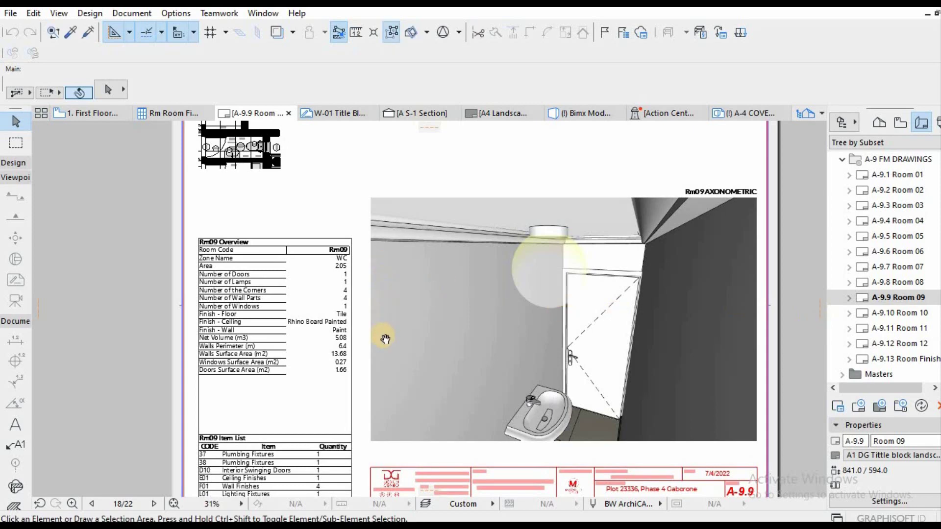
{"action": "double_click", "coordinate": [895, 315]}
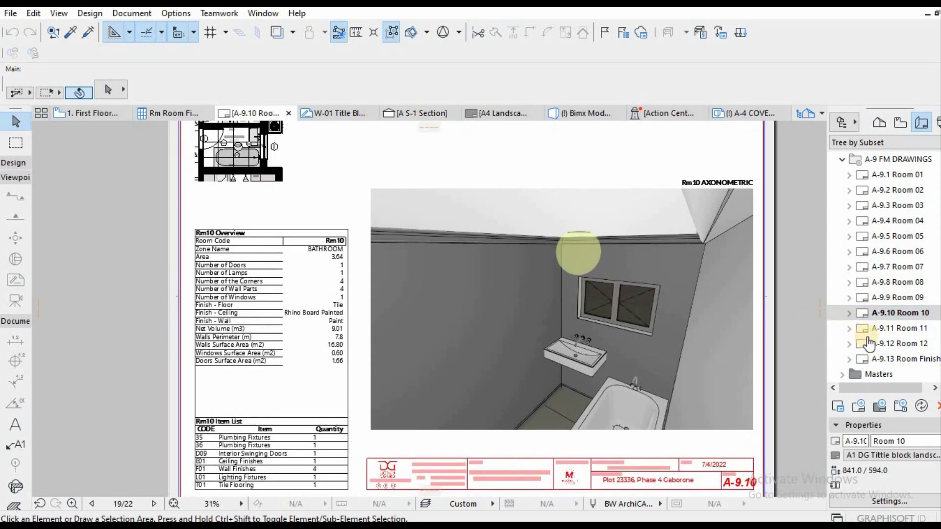
{"action": "double_click", "coordinate": [883, 328]}
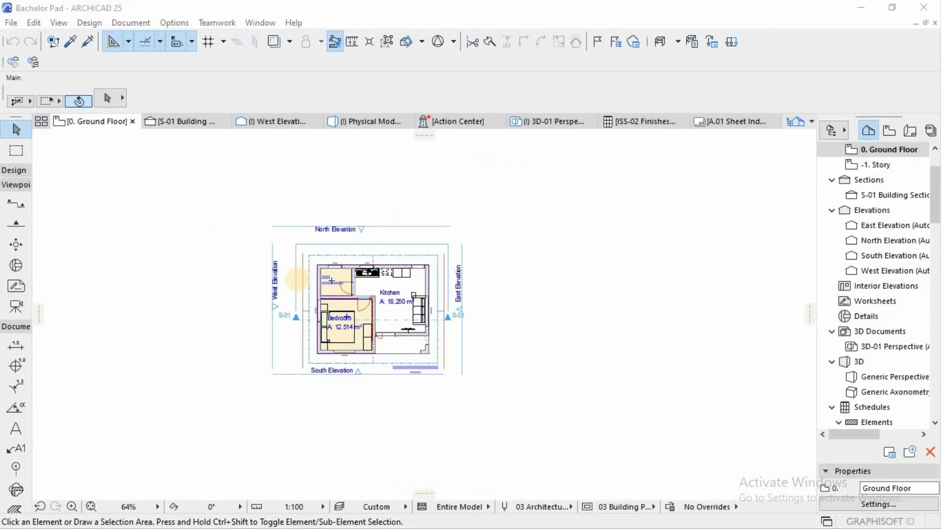
Step: Switch to the 3D view of the house and select both roofs
{"action": "scroll", "coordinate": [328, 332], "scroll_direction": "up", "scroll_amount": 3}
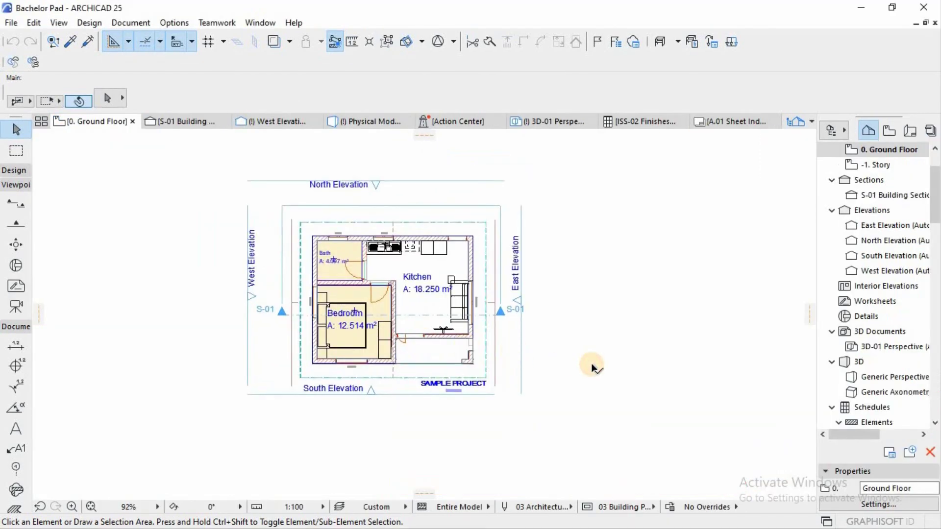
{"action": "key", "text": "F3"}
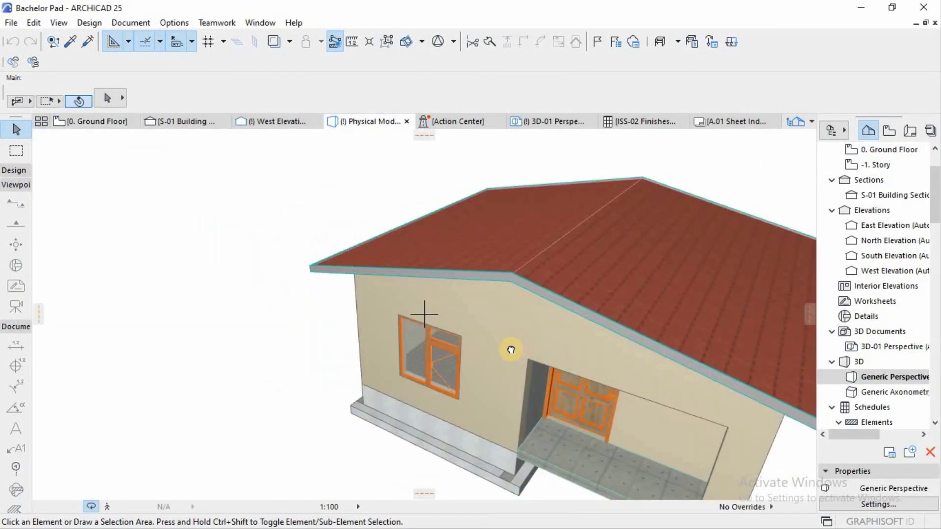
{"action": "left_click_drag", "start_coordinate": [511, 350], "coordinate": [493, 412]}
{"action": "scroll", "coordinate": [505, 332], "scroll_direction": "up", "scroll_amount": 6}
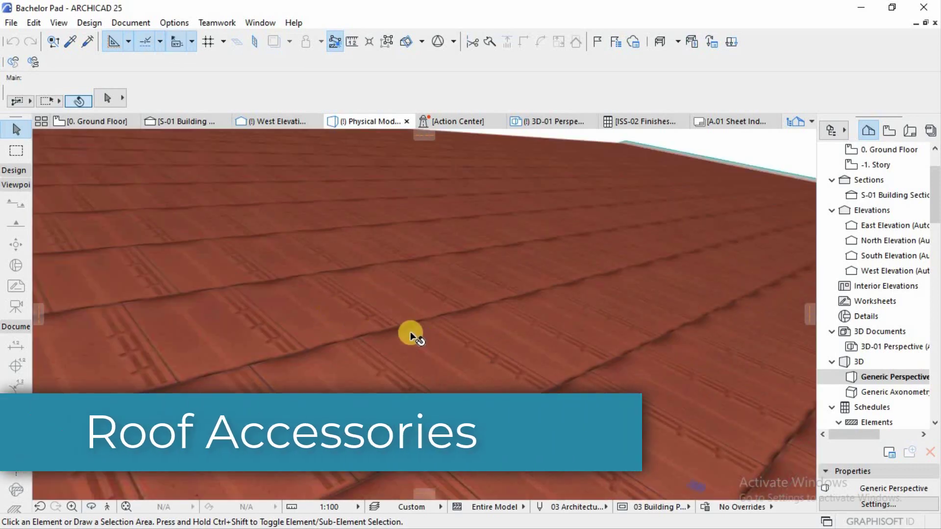
{"action": "scroll", "coordinate": [337, 292], "scroll_direction": "down", "scroll_amount": 8}
{"action": "left_click", "coordinate": [297, 292]}
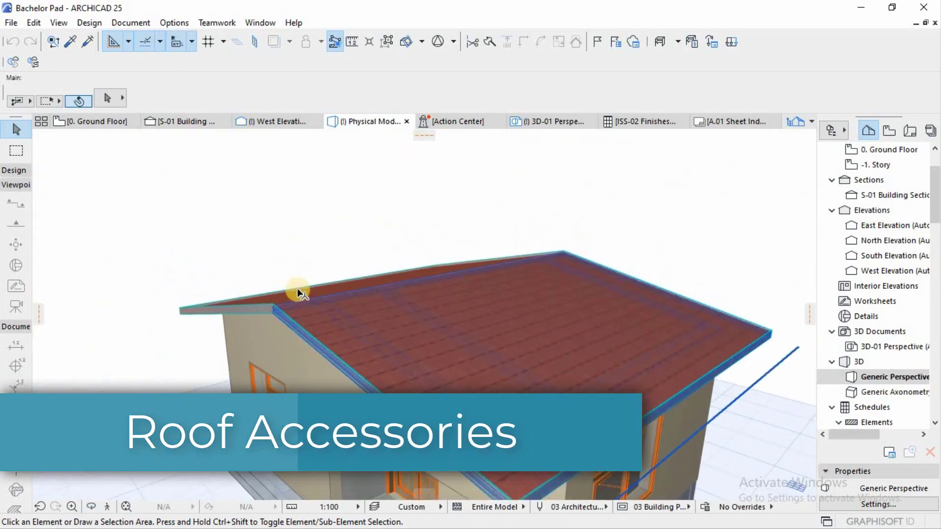
{"action": "left_click", "coordinate": [313, 318], "text": "shift"}
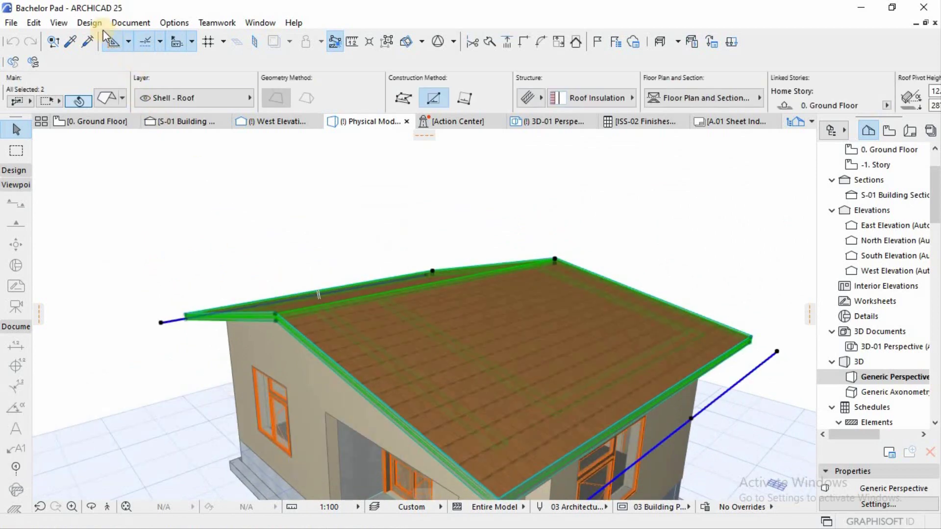
Step: Add a Roof Surfacer 24 accessory to the roofs, keeping the Standing Seam profile
{"action": "left_click", "coordinate": [98, 25]}
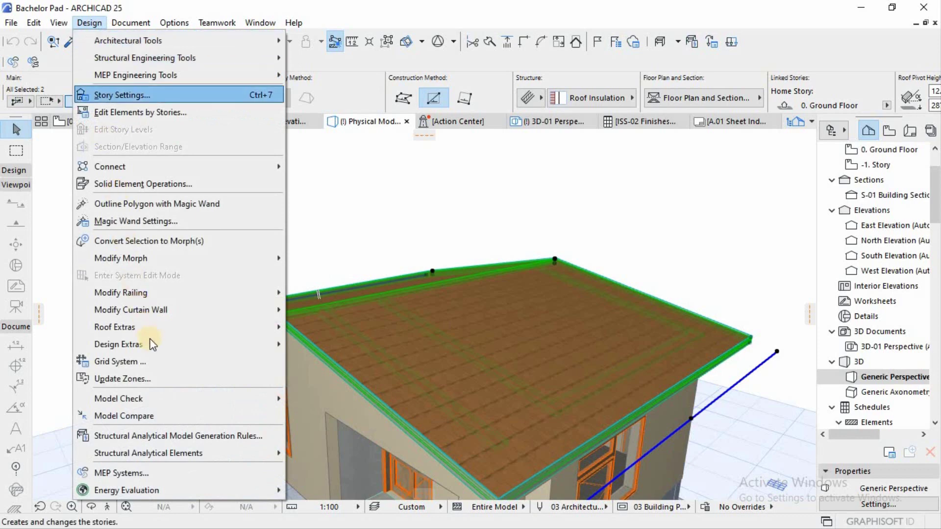
{"action": "mouse_move", "coordinate": [200, 343]}
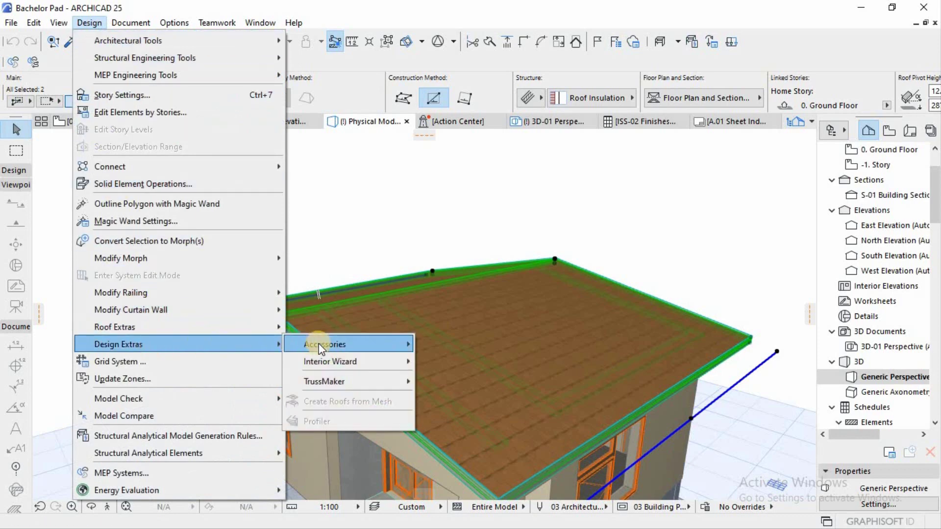
{"action": "mouse_move", "coordinate": [321, 349]}
{"action": "left_click", "coordinate": [443, 347]}
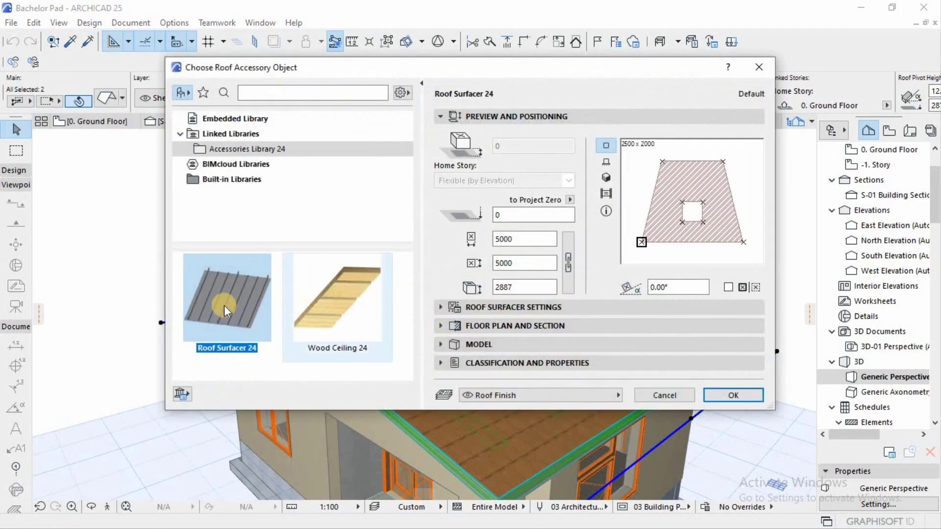
{"action": "left_click", "coordinate": [442, 309]}
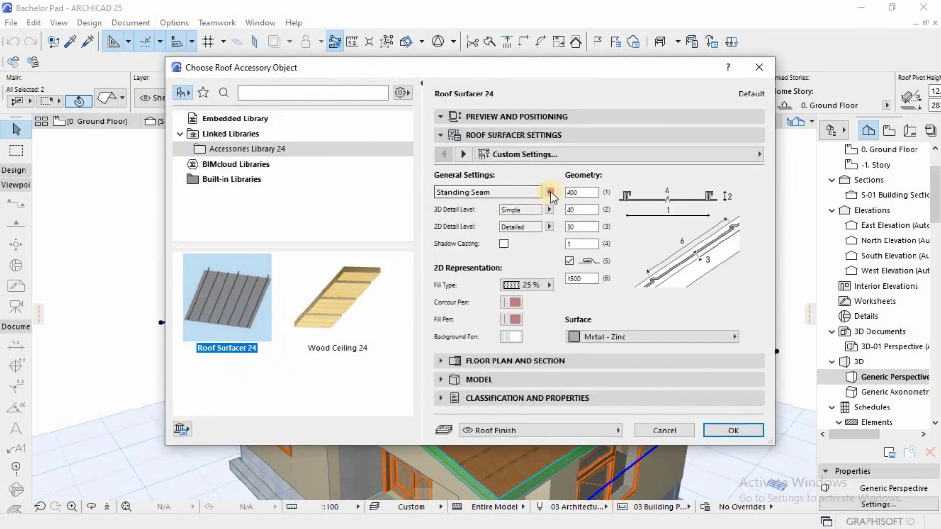
{"action": "left_click", "coordinate": [549, 192]}
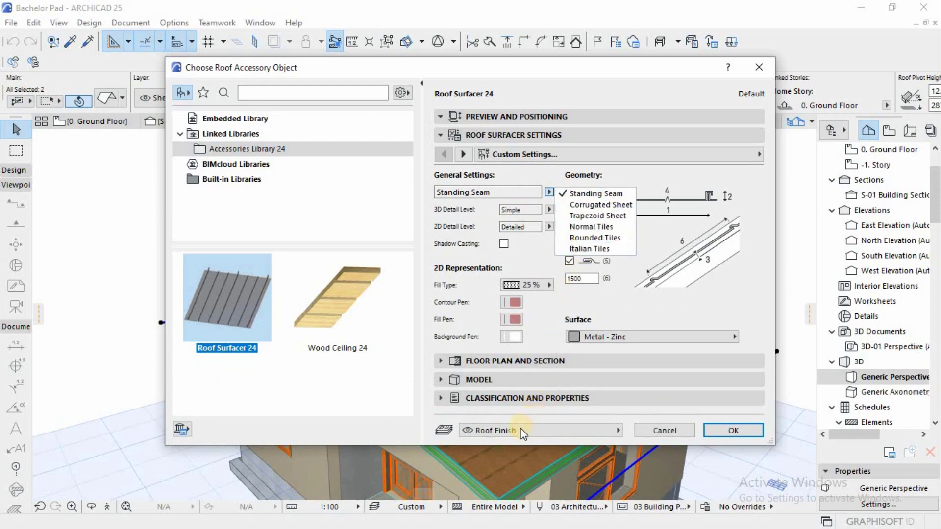
{"action": "left_click", "coordinate": [545, 316]}
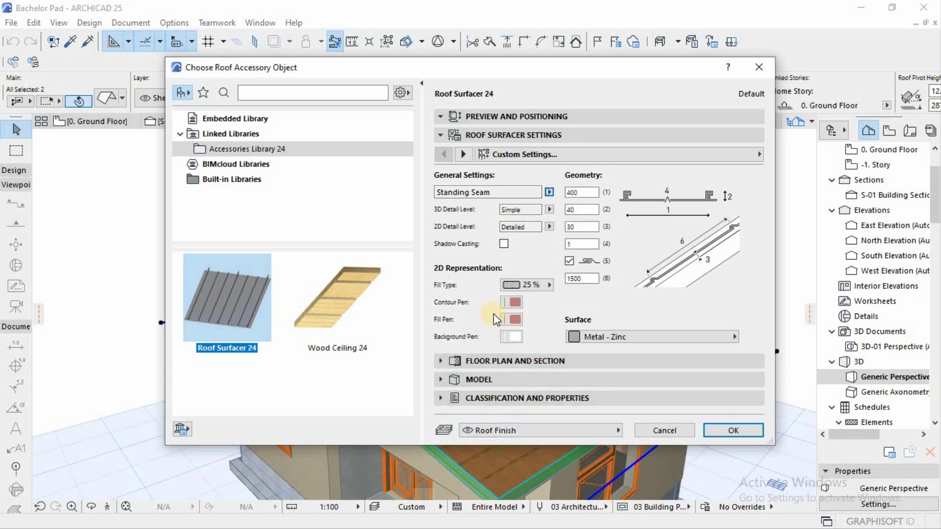
{"action": "left_click", "coordinate": [734, 430]}
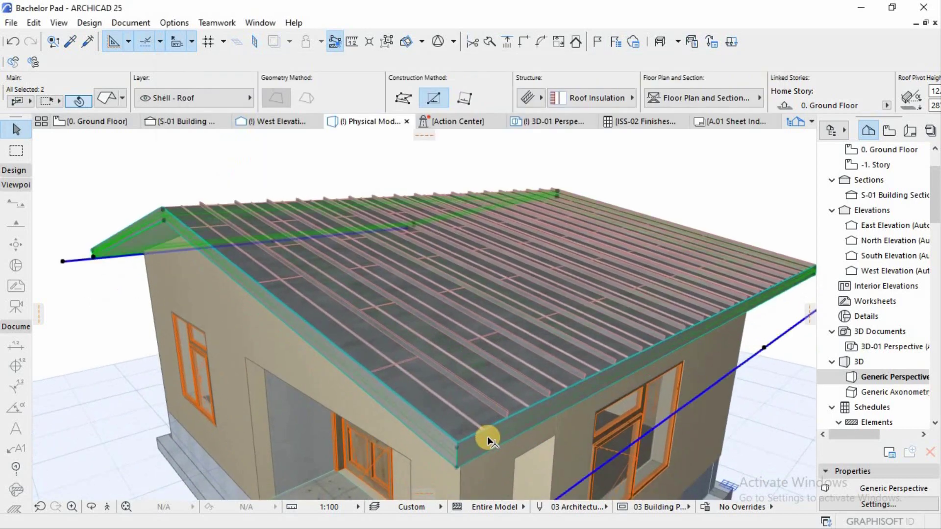
Step: Inspect the new roof battens, then undo the roof surfacer with Ctrl+Z
{"action": "scroll", "coordinate": [347, 326], "scroll_direction": "up", "scroll_amount": 5}
{"action": "scroll", "coordinate": [262, 311], "scroll_direction": "down", "scroll_amount": 5}
{"action": "scroll", "coordinate": [346, 343], "scroll_direction": "up", "scroll_amount": 3}
{"action": "middle_click_drag", "start_coordinate": [347, 344], "coordinate": [365, 355], "text": "shift"}
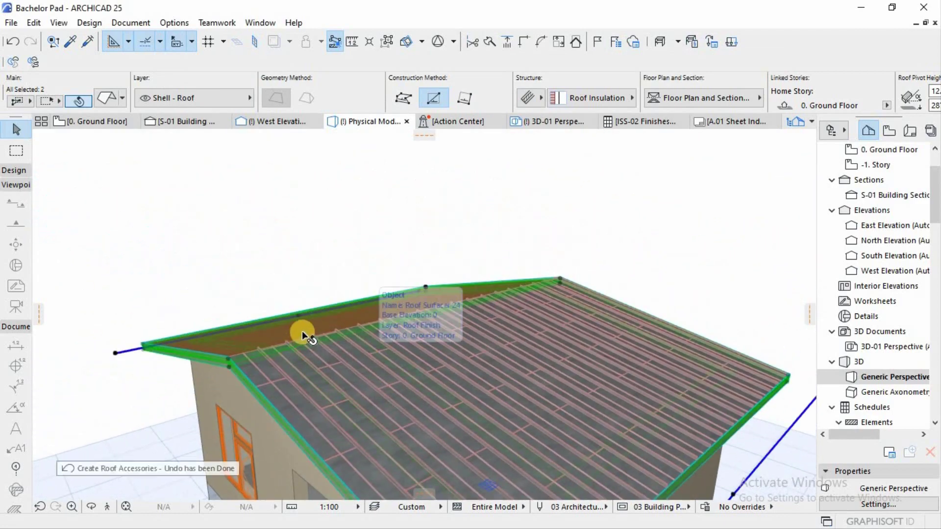
{"action": "key", "text": "ctrl+z"}
{"action": "key", "text": "ctrl+shift+z"}
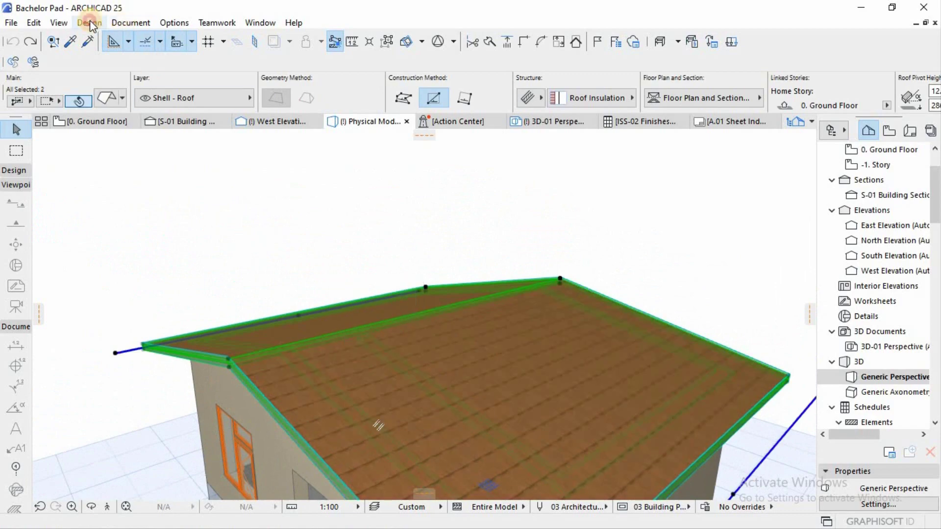
Step: Try a Corrugated Sheet roof accessory on the roof, then undo it
{"action": "left_click", "coordinate": [89, 22]}
{"action": "mouse_move", "coordinate": [147, 344]}
{"action": "mouse_move", "coordinate": [337, 344]}
{"action": "left_click", "coordinate": [472, 345]}
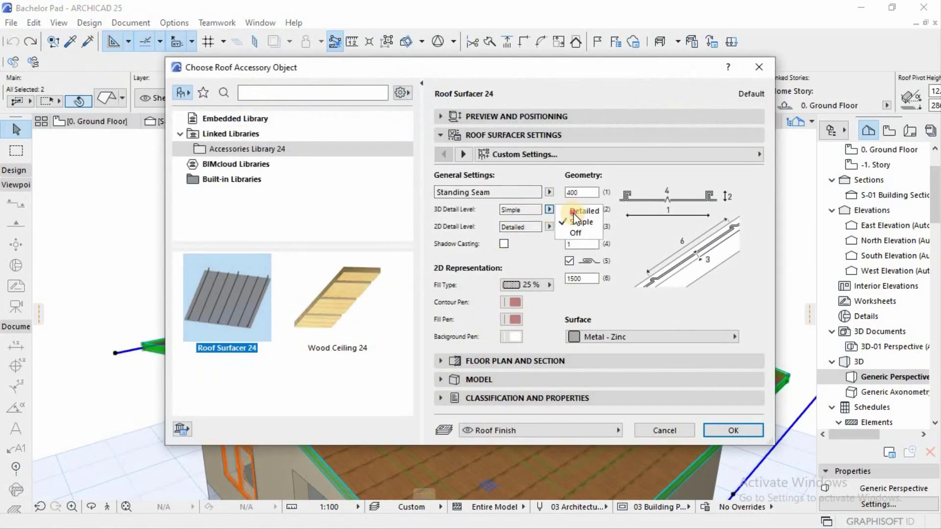
{"action": "left_click", "coordinate": [549, 192]}
{"action": "left_click", "coordinate": [610, 203]}
{"action": "left_click", "coordinate": [715, 432]}
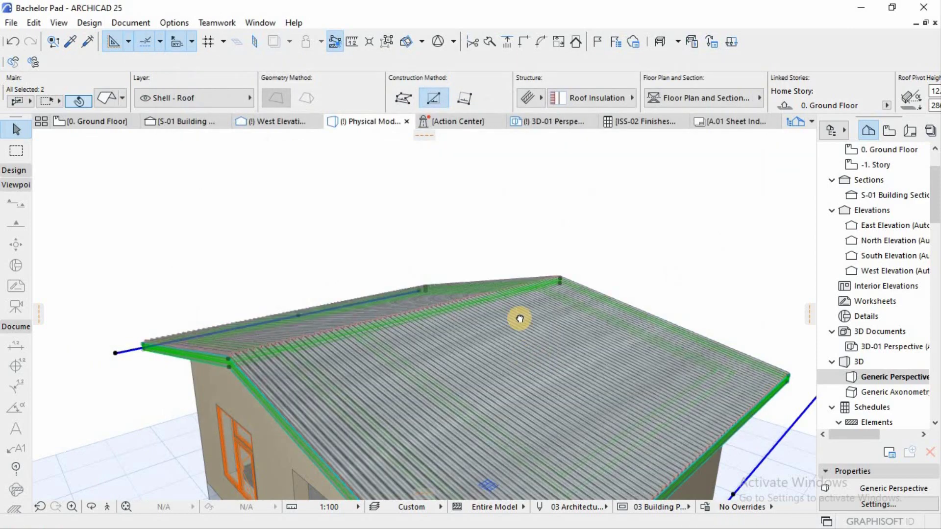
{"action": "key", "text": "ctrl+z"}
Step: Start a new roof accessory with Rounded Tiles geometry
{"action": "left_click", "coordinate": [98, 23]}
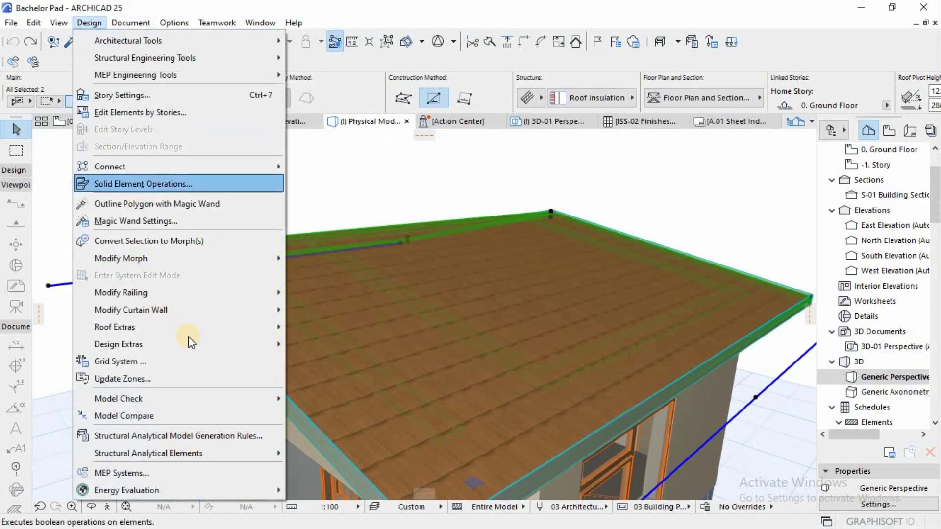
{"action": "mouse_move", "coordinate": [189, 343]}
{"action": "mouse_move", "coordinate": [395, 342]}
{"action": "left_click", "coordinate": [475, 343]}
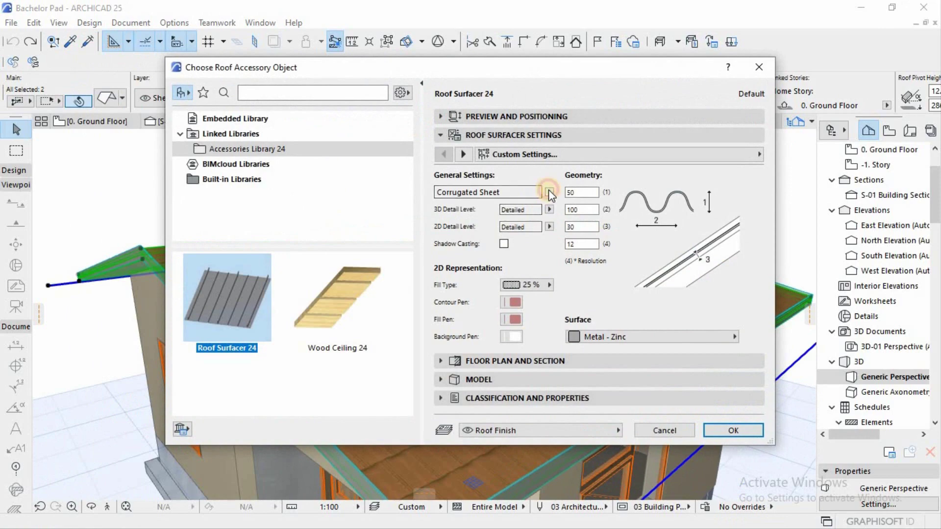
{"action": "left_click", "coordinate": [548, 191]}
{"action": "left_click", "coordinate": [590, 239]}
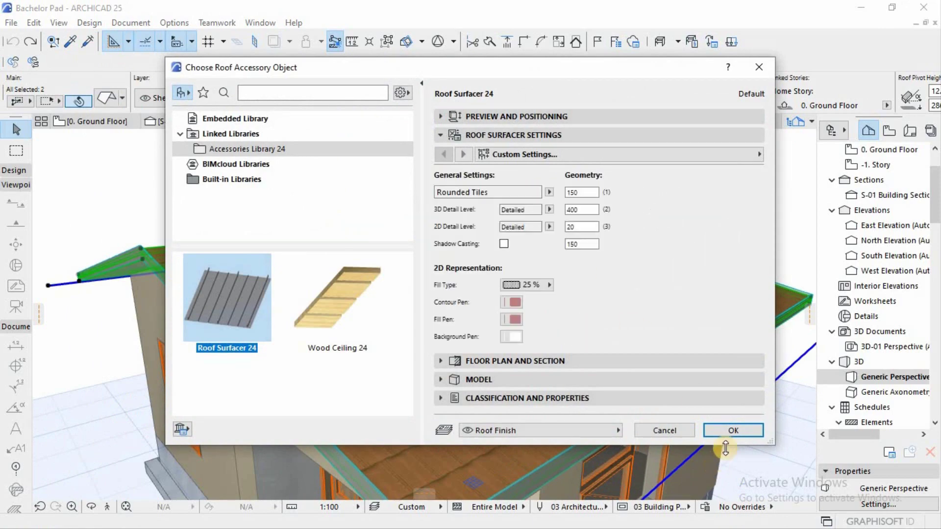
Step: Set the tile surfaces to Asphalt Shingle Gray, Green and Gray, and apply
{"action": "left_click", "coordinate": [613, 339]}
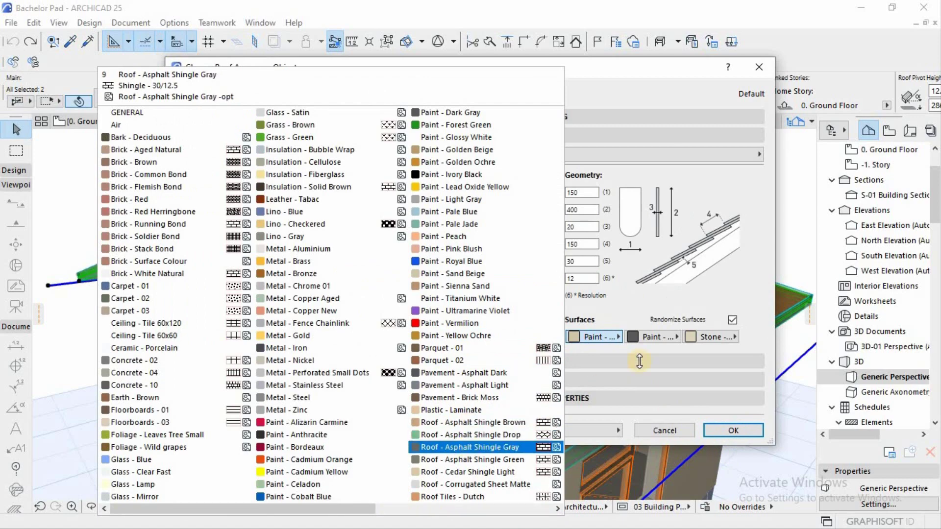
{"action": "left_click", "coordinate": [470, 447]}
{"action": "left_click", "coordinate": [651, 336]}
{"action": "scroll", "coordinate": [509, 419], "scroll_direction": "right", "scroll_amount": 2}
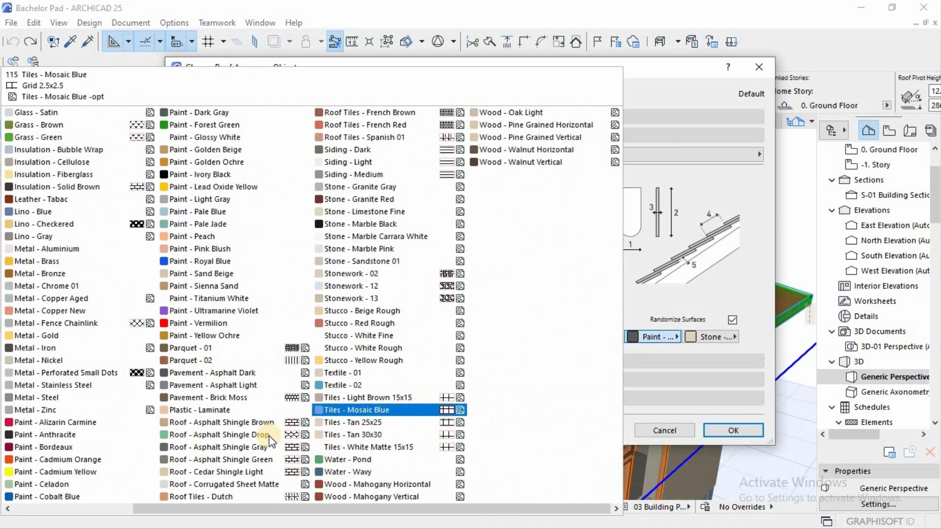
{"action": "left_click", "coordinate": [231, 459]}
{"action": "left_click", "coordinate": [713, 337]}
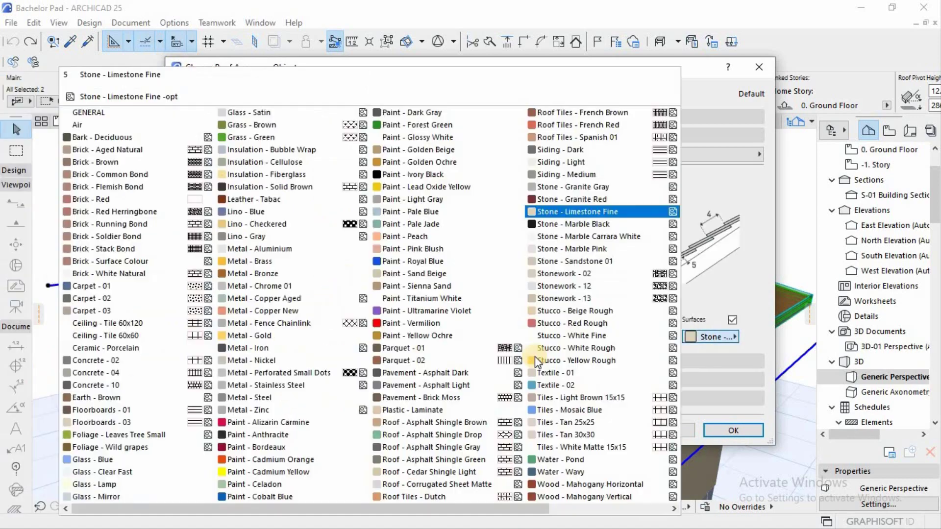
{"action": "left_click", "coordinate": [431, 447]}
{"action": "left_click", "coordinate": [724, 488]}
{"action": "middle_click_drag", "start_coordinate": [536, 309], "coordinate": [486, 314], "text": "shift"}
{"action": "scroll", "coordinate": [414, 283], "scroll_direction": "down", "scroll_amount": 5}
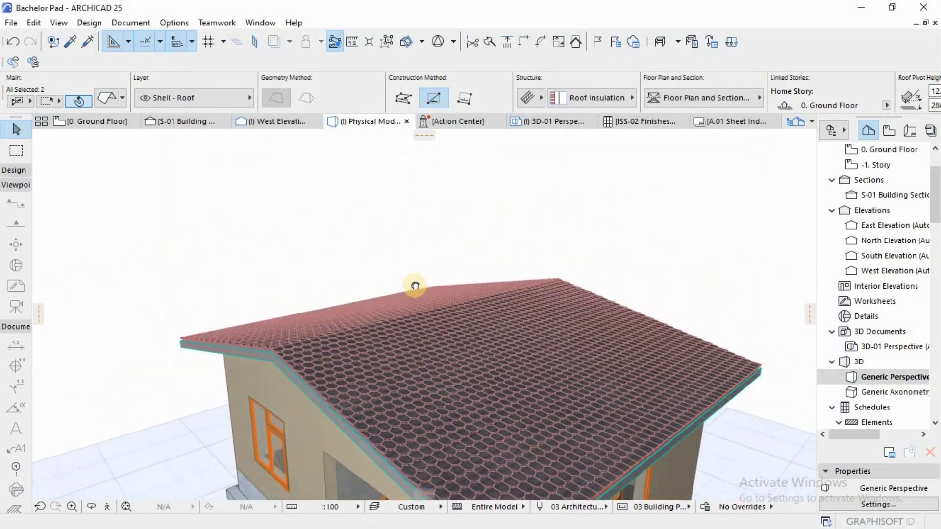
Step: Undo the rounded tiles and apply a Corrugated Sheet roof accessory instead
{"action": "key", "text": "ctrl+z"}
{"action": "left_click", "coordinate": [82, 23]}
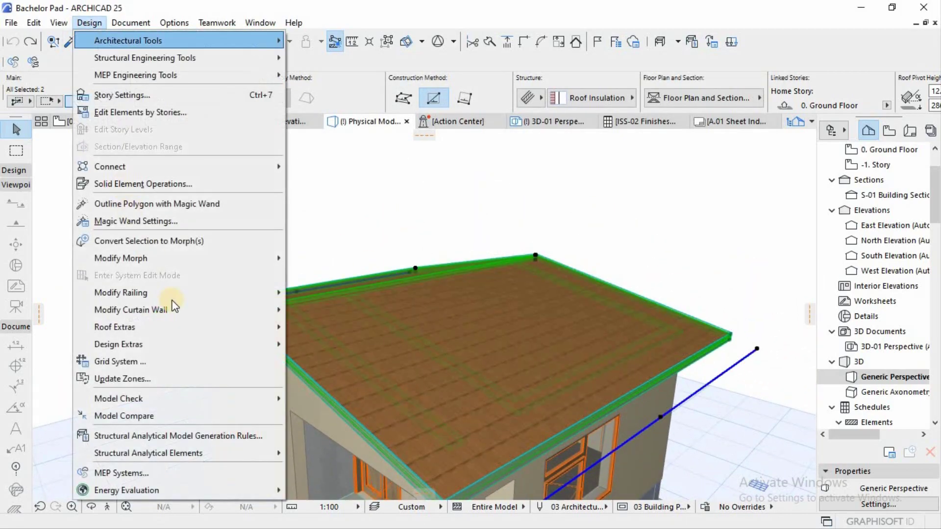
{"action": "mouse_move", "coordinate": [221, 344]}
{"action": "mouse_move", "coordinate": [343, 344]}
{"action": "left_click", "coordinate": [485, 346]}
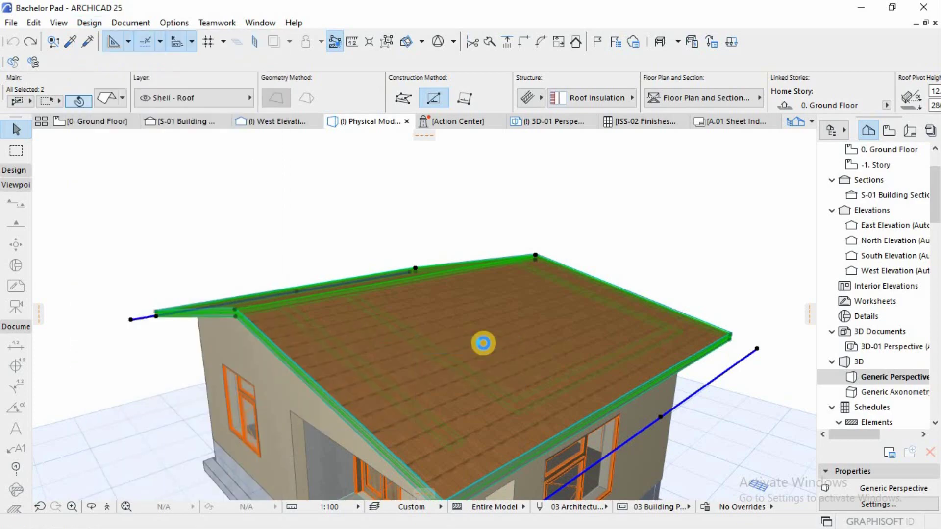
{"action": "left_click", "coordinate": [549, 192]}
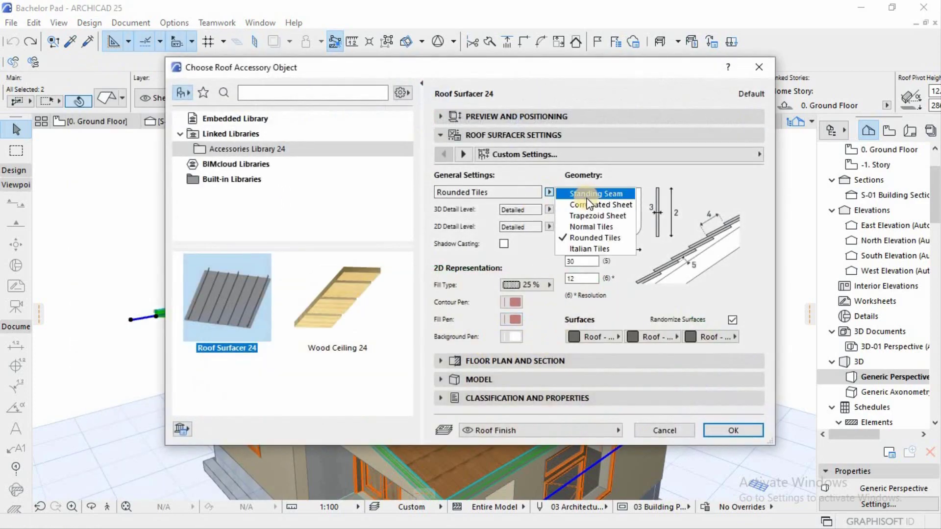
{"action": "left_click", "coordinate": [588, 205]}
{"action": "left_click", "coordinate": [733, 430]}
{"action": "middle_click_drag", "start_coordinate": [484, 375], "coordinate": [424, 314], "text": "shift"}
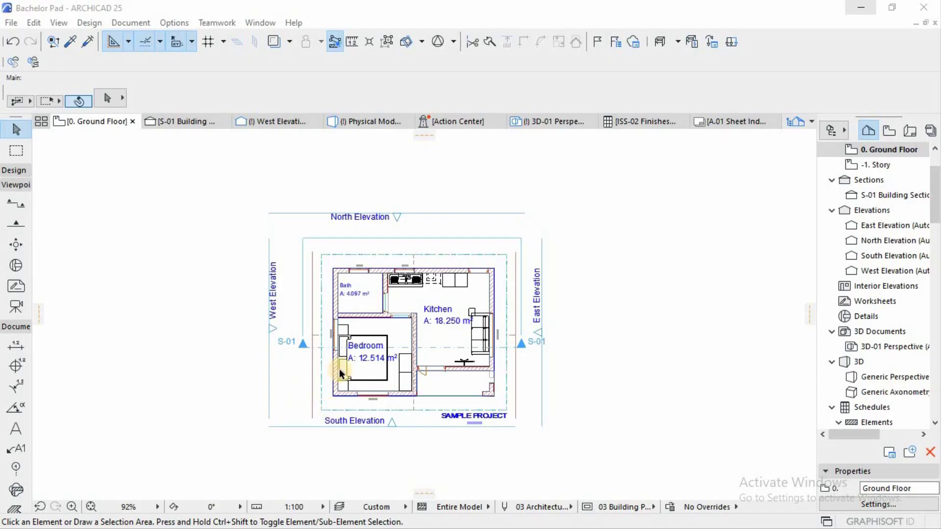
Step: Bring up the Document > Listing Extras > Construction Simulation submenu
{"action": "scroll", "coordinate": [339, 368], "scroll_direction": "up", "scroll_amount": 3}
{"action": "scroll", "coordinate": [351, 366], "scroll_direction": "up", "scroll_amount": 1}
{"action": "scroll", "coordinate": [364, 354], "scroll_direction": "down", "scroll_amount": 4}
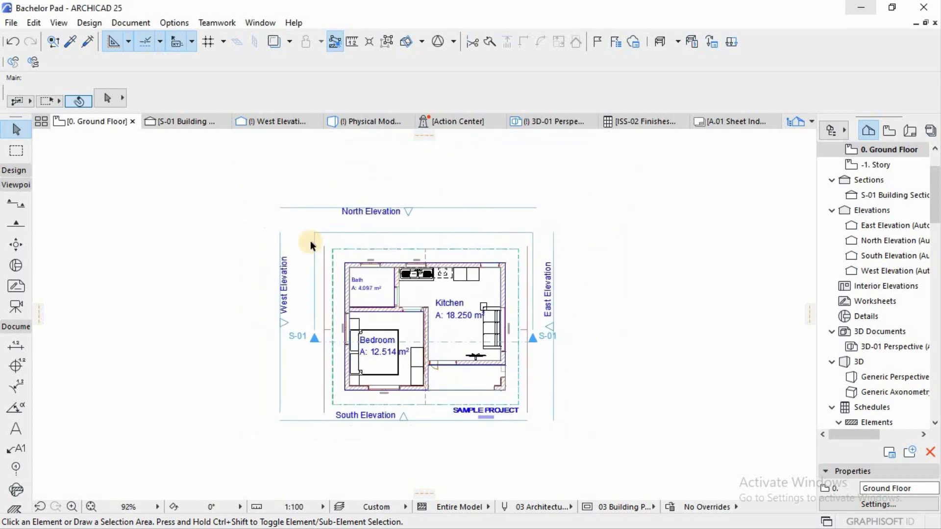
{"action": "left_click", "coordinate": [85, 19]}
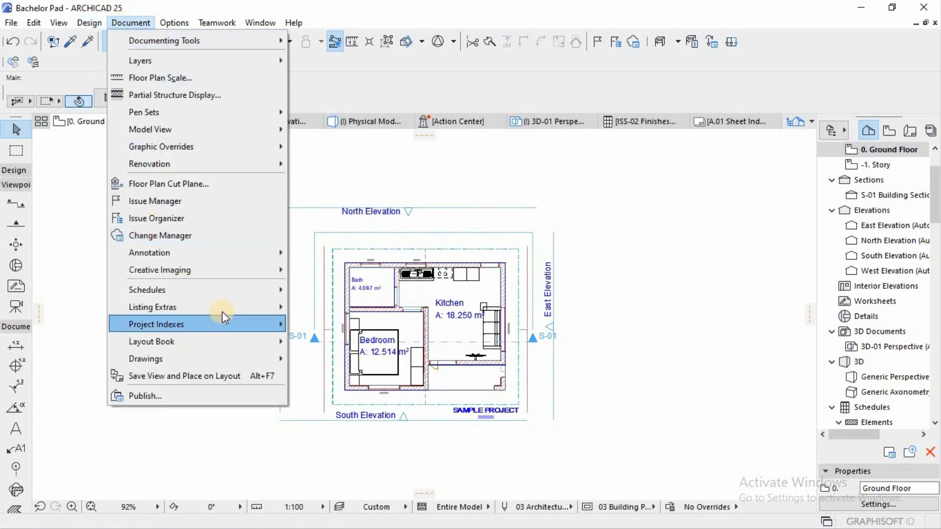
{"action": "mouse_move", "coordinate": [226, 304]}
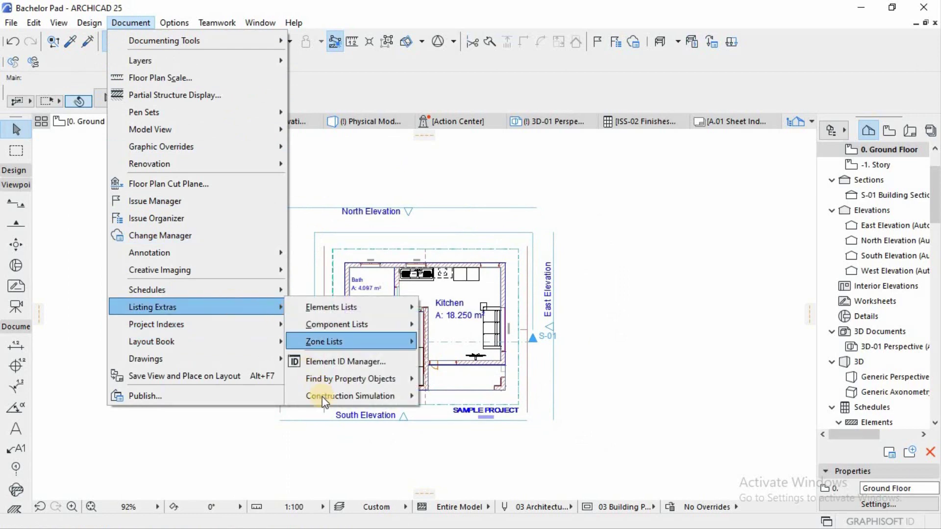
{"action": "mouse_move", "coordinate": [322, 396]}
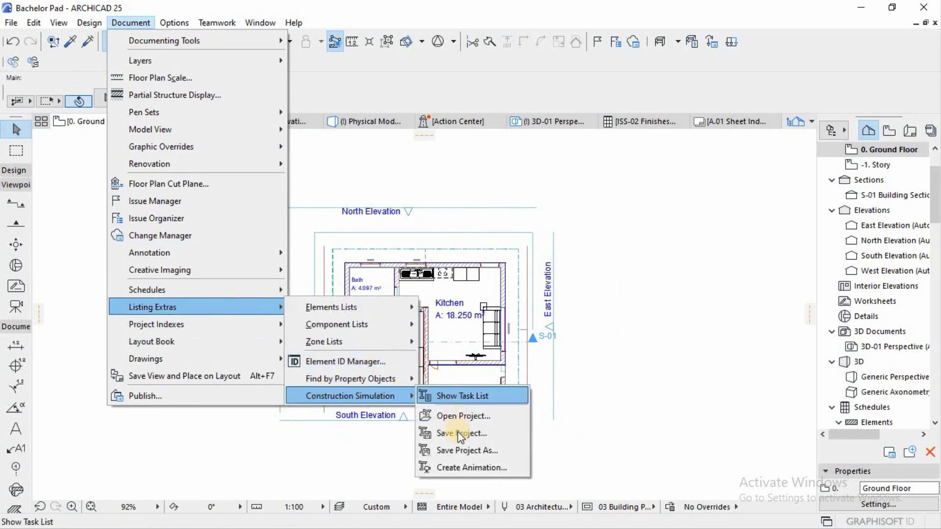
Step: Open the Task List, add a Footing task finishing 7/8/2022, and add a second task
{"action": "left_click", "coordinate": [472, 397]}
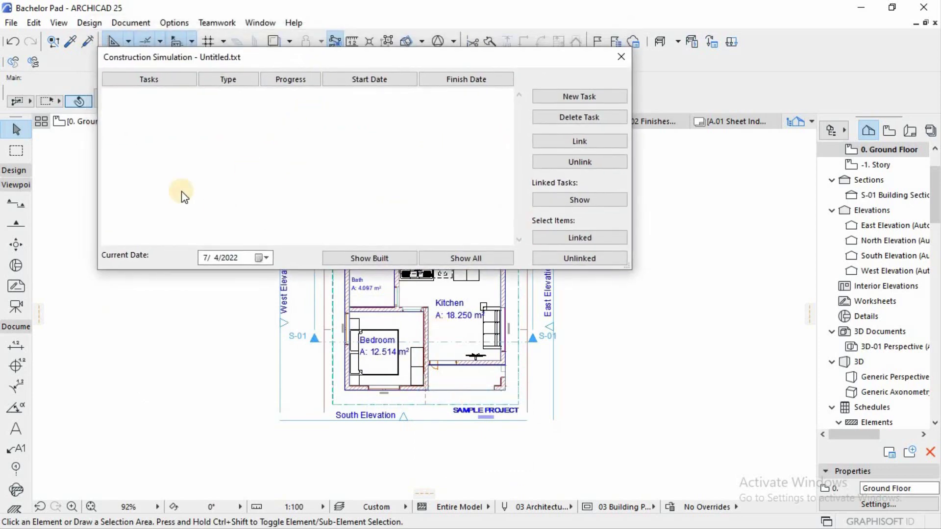
{"action": "left_click", "coordinate": [578, 97]}
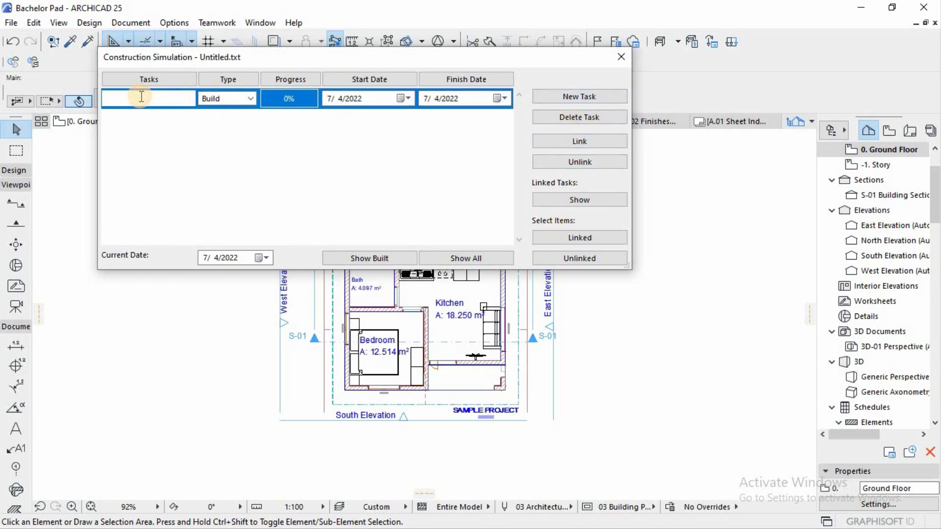
{"action": "left_click", "coordinate": [141, 96]}
{"action": "type", "text": "Footing"}
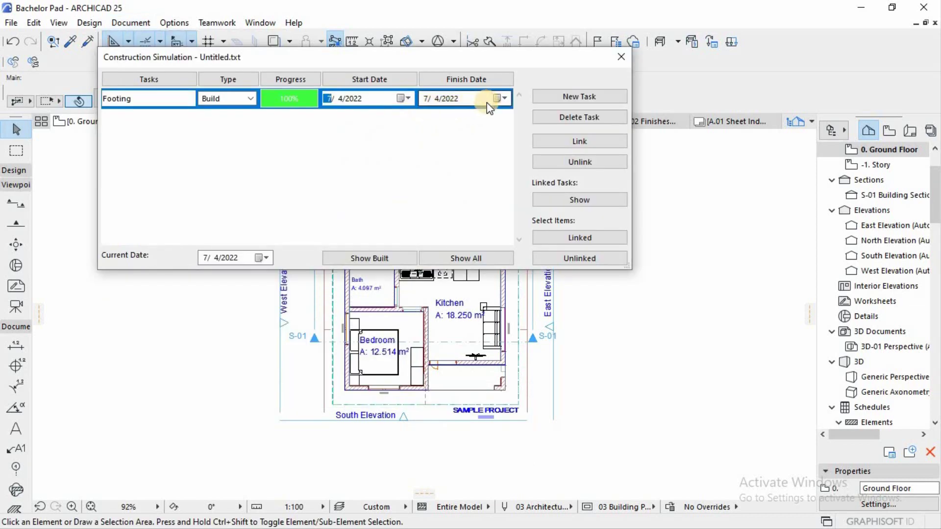
{"action": "left_click", "coordinate": [505, 98]}
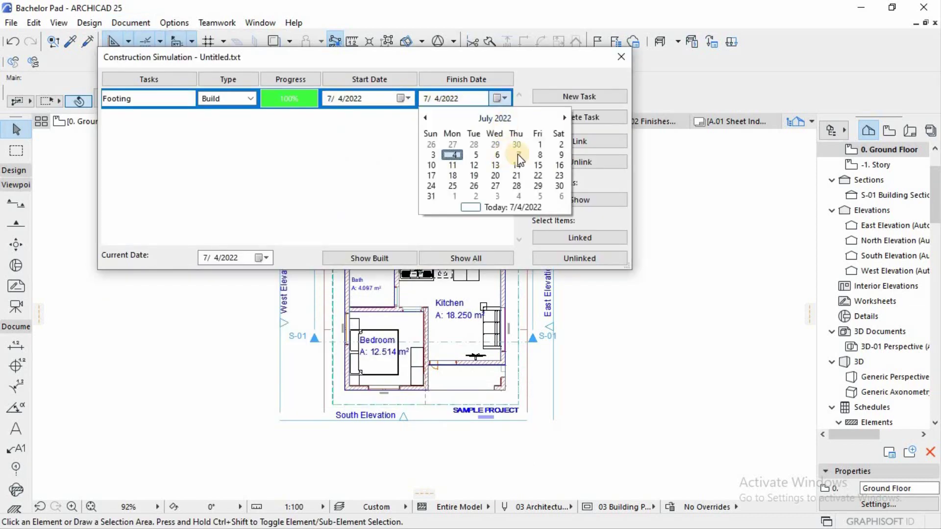
{"action": "left_click", "coordinate": [540, 155]}
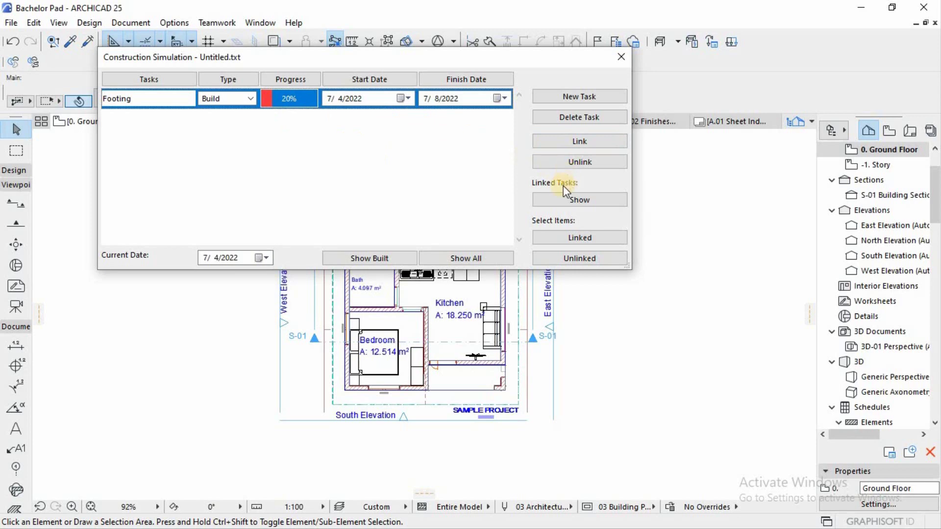
{"action": "left_click", "coordinate": [581, 98]}
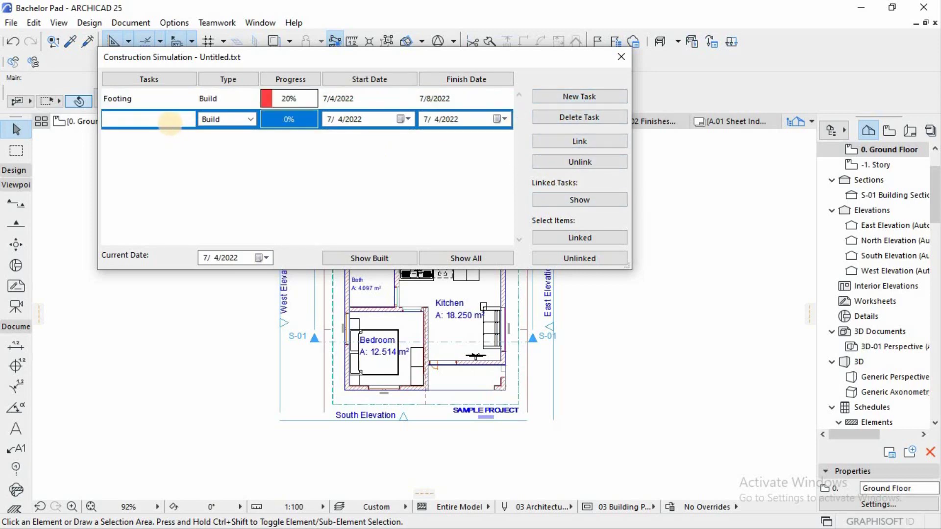
Step: Name the second task Slab and schedule it from 7/10/2022 to 7/12/2022
{"action": "type", "text": "Slab"}
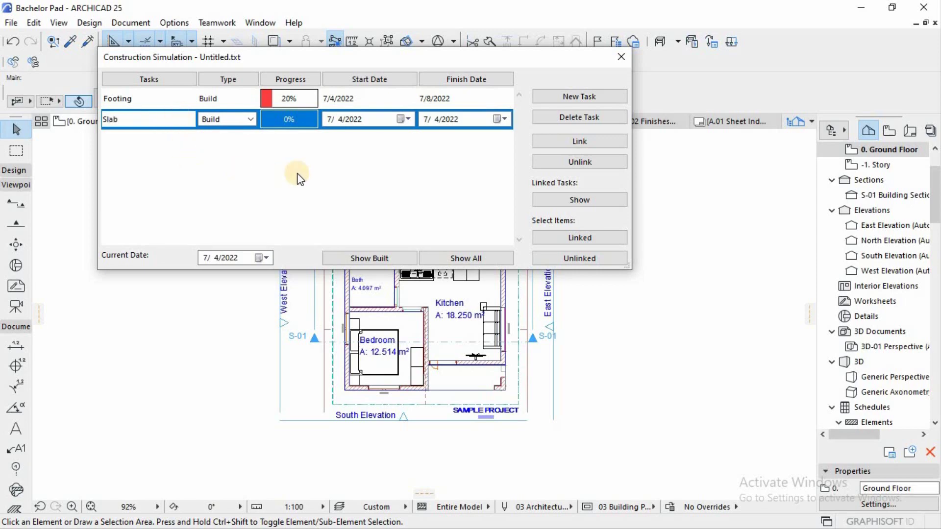
{"action": "left_click", "coordinate": [407, 119]}
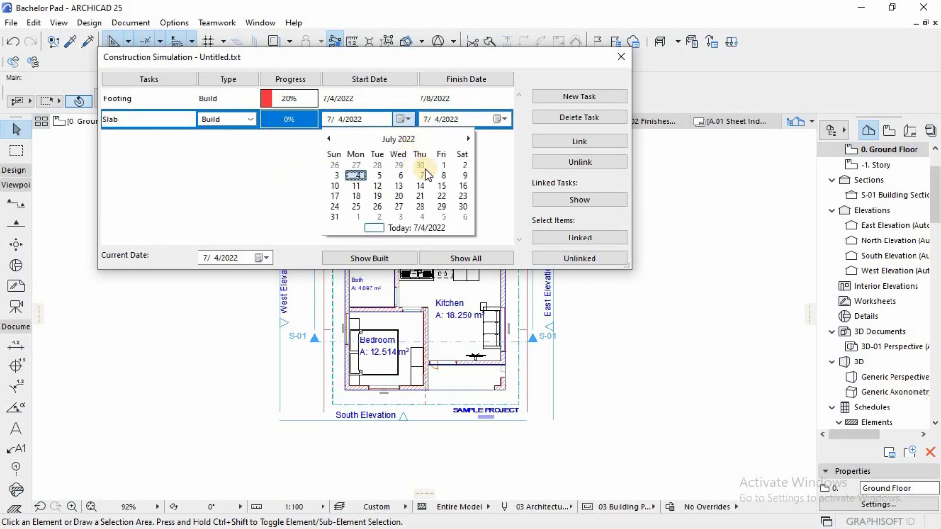
{"action": "left_click", "coordinate": [334, 186]}
{"action": "left_click", "coordinate": [502, 118]}
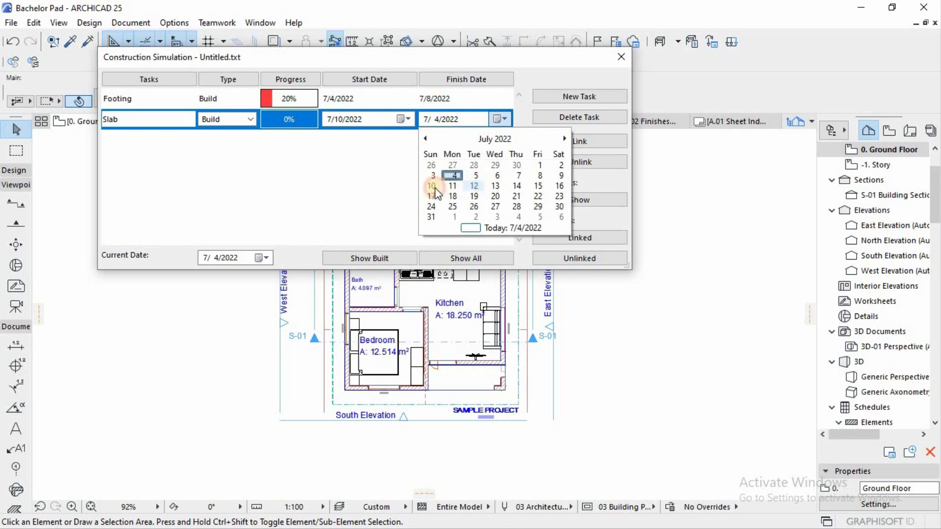
{"action": "left_click", "coordinate": [474, 186]}
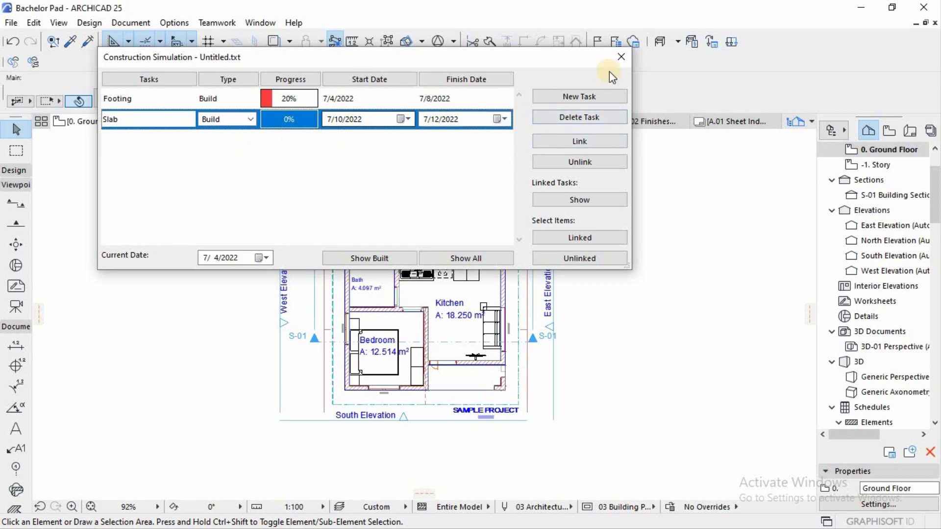
Step: Add a Brick work task running from 7/14/2022 to 7/23/2022
{"action": "left_click", "coordinate": [579, 96]}
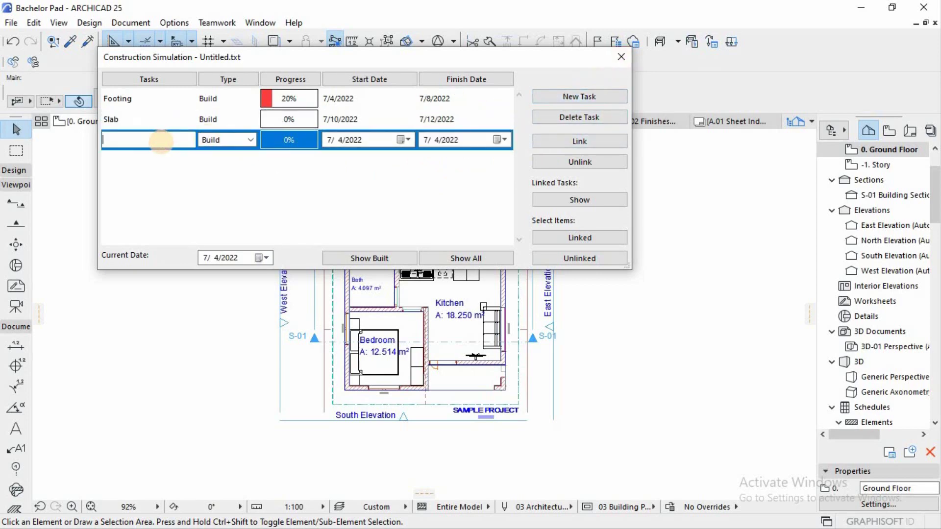
{"action": "type", "text": "Brick work"}
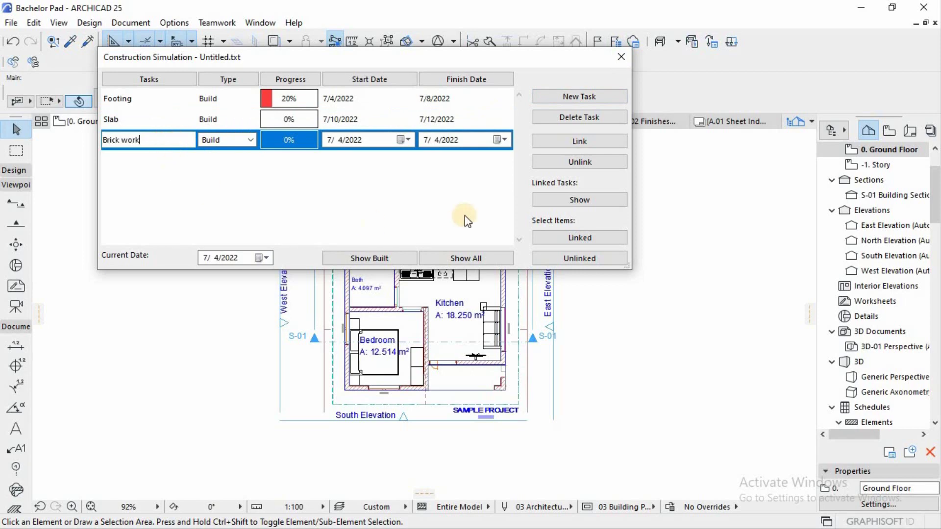
{"action": "left_click", "coordinate": [409, 142]}
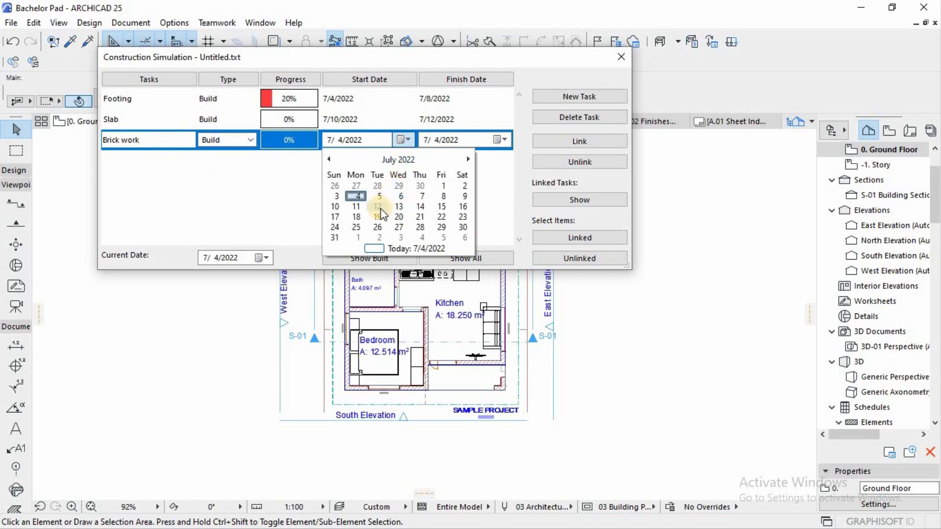
{"action": "left_click", "coordinate": [421, 206]}
{"action": "left_click", "coordinate": [500, 140]}
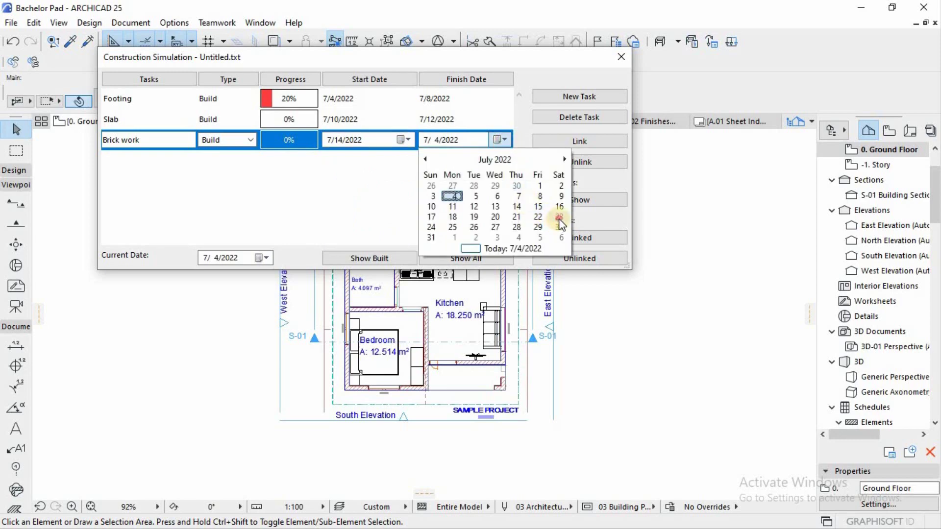
{"action": "left_click", "coordinate": [559, 216]}
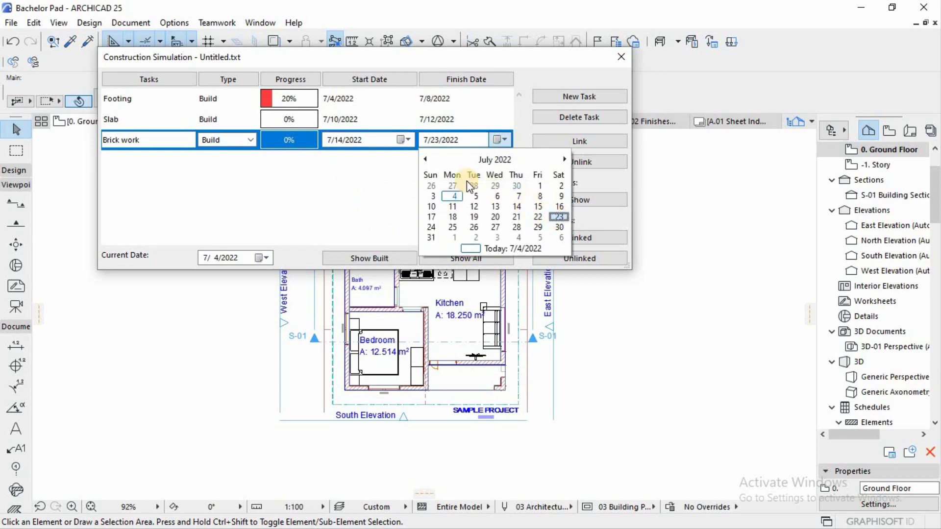
Step: Add a Roof task from 7/26/2022 to 7/30/2022, then begin a fifth task 'Celing A'
{"action": "left_click", "coordinate": [588, 101]}
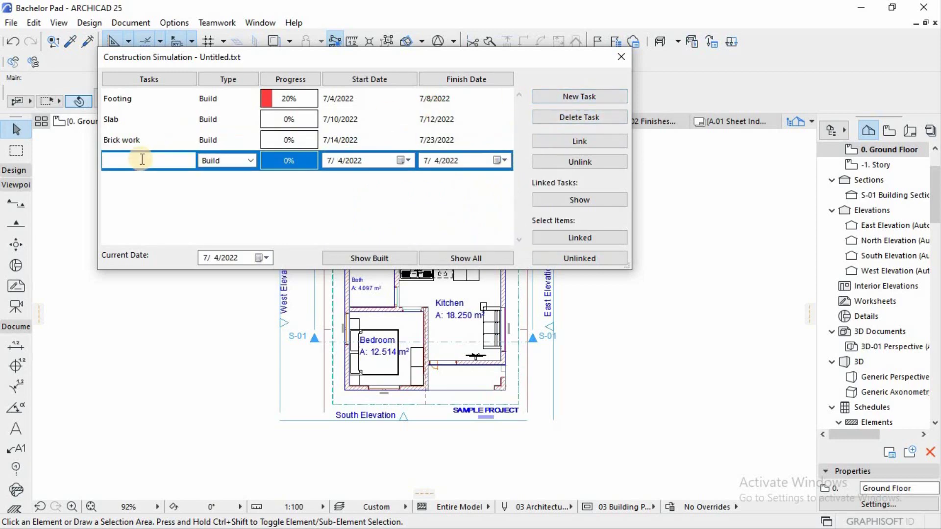
{"action": "type", "text": "Roof"}
{"action": "left_click", "coordinate": [403, 160]}
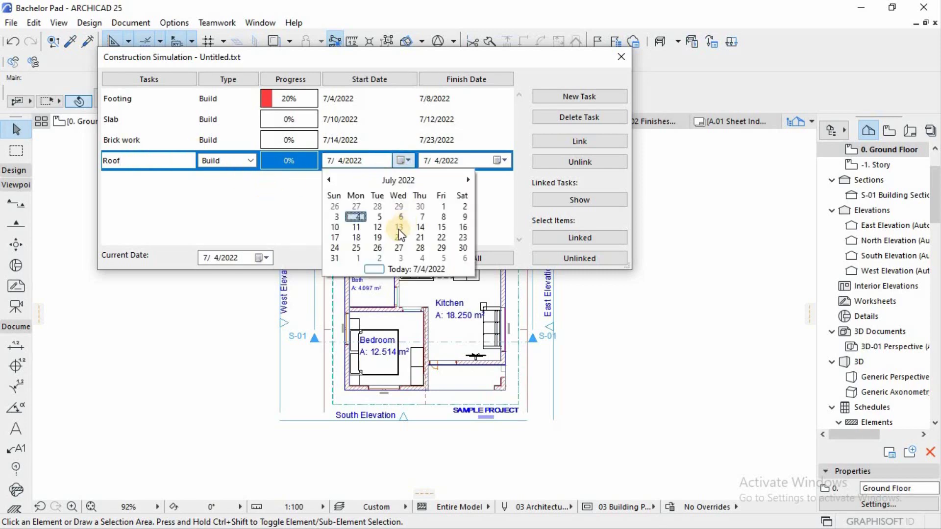
{"action": "left_click", "coordinate": [378, 247]}
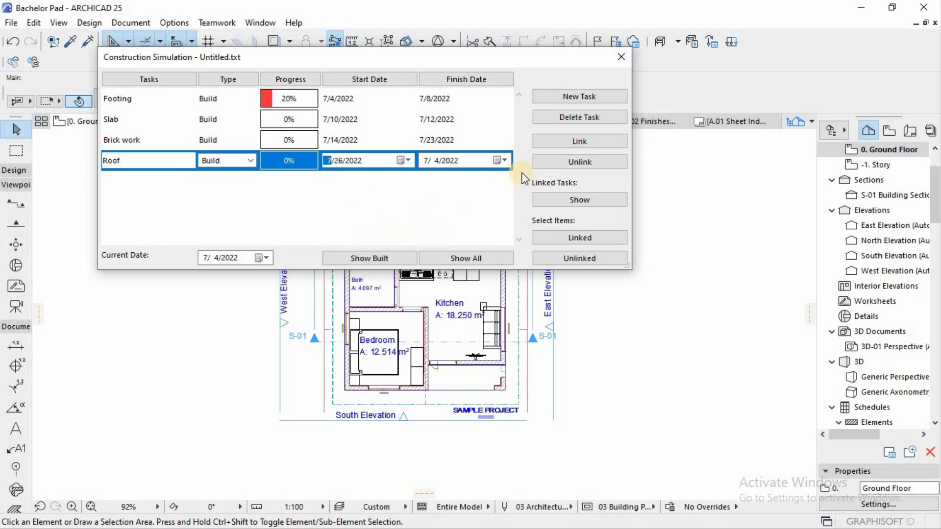
{"action": "left_click", "coordinate": [504, 161]}
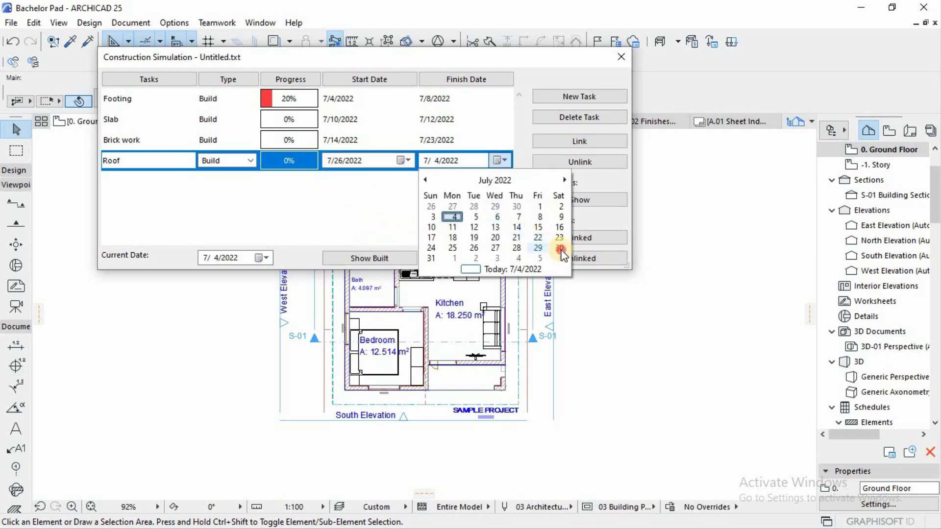
{"action": "left_click", "coordinate": [556, 248]}
{"action": "left_click", "coordinate": [410, 210]}
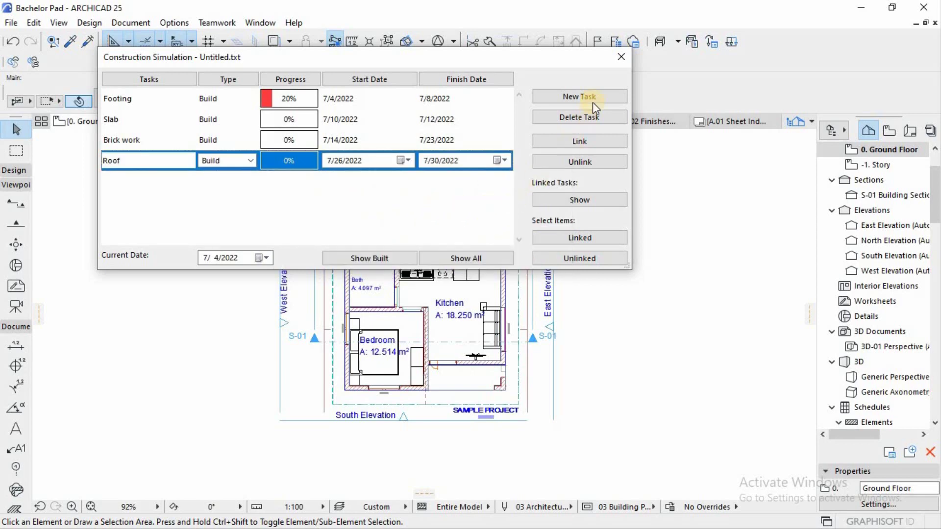
{"action": "left_click", "coordinate": [555, 100]}
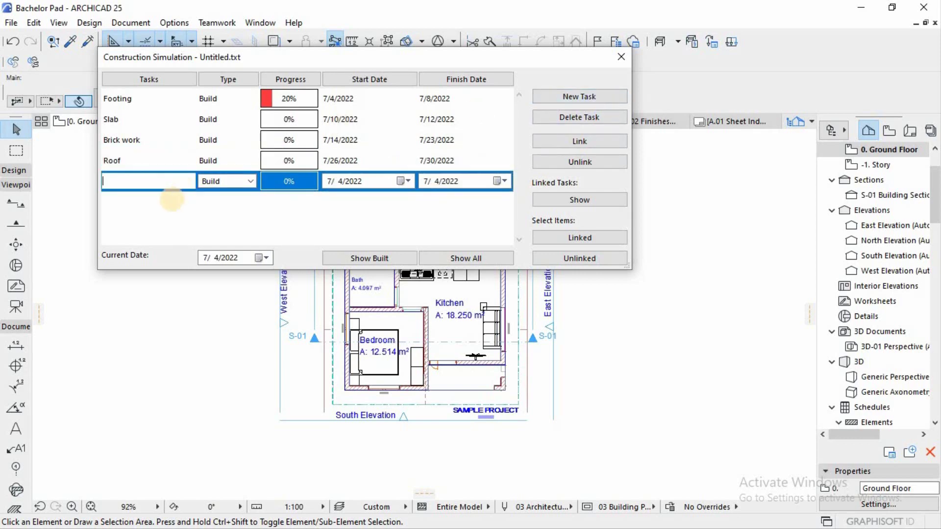
{"action": "type", "text": "Celing And Accesories"}
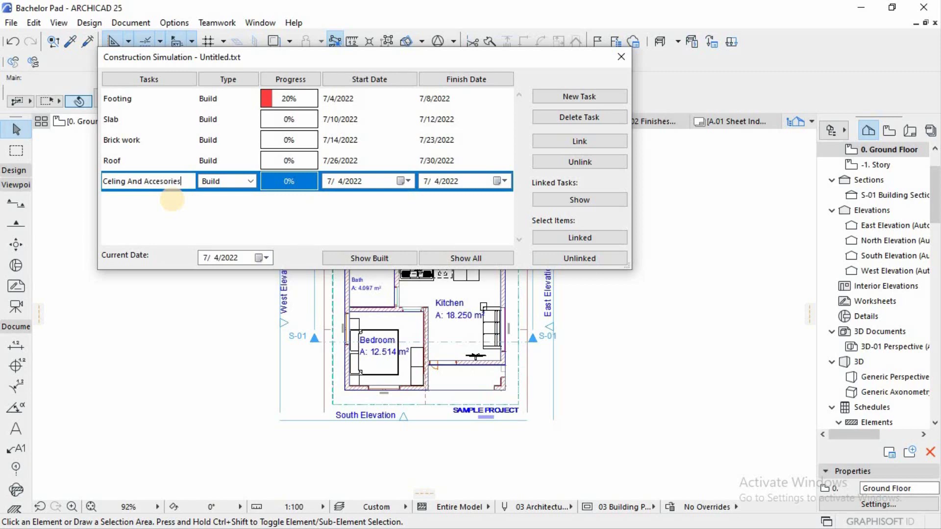
Step: Schedule the ceiling task from 8/4/2022 to 8/17/2022, then select the Footing task
{"action": "left_click", "coordinate": [403, 181]}
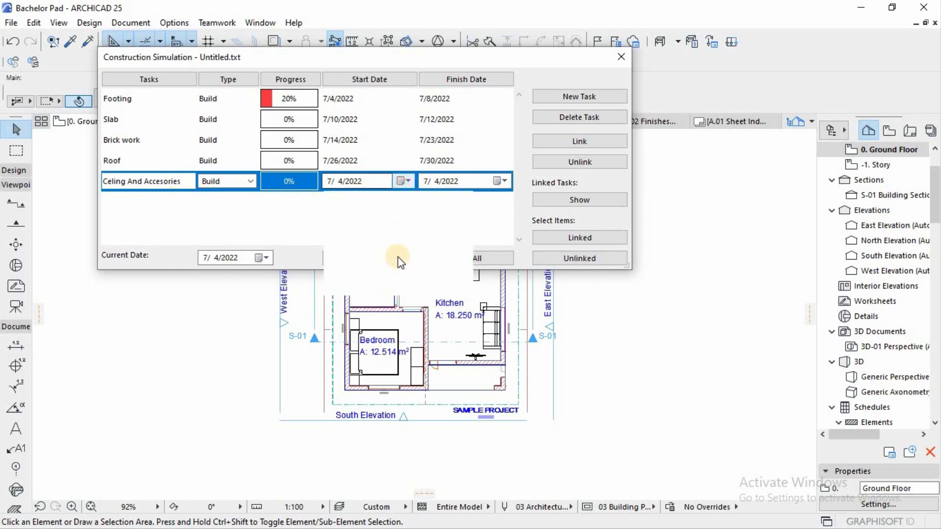
{"action": "left_click", "coordinate": [468, 201]}
{"action": "left_click", "coordinate": [357, 227]}
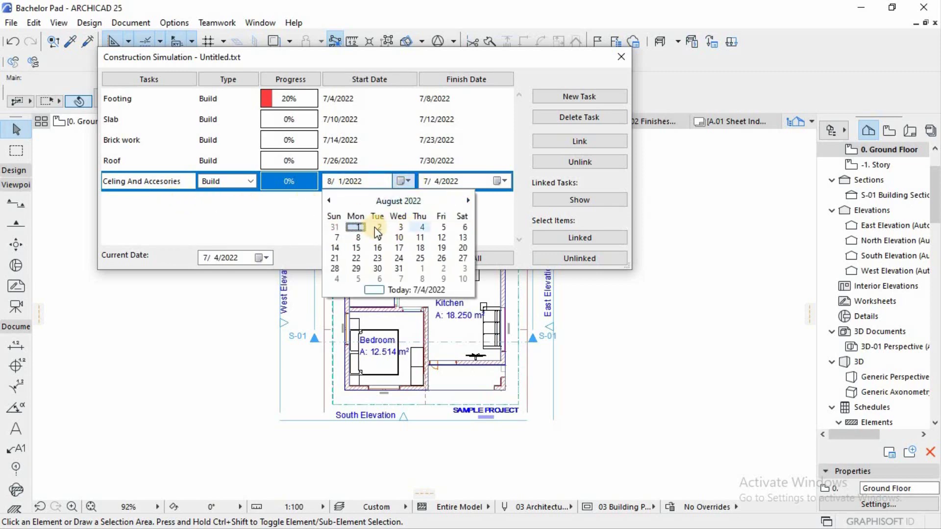
{"action": "left_click", "coordinate": [422, 226]}
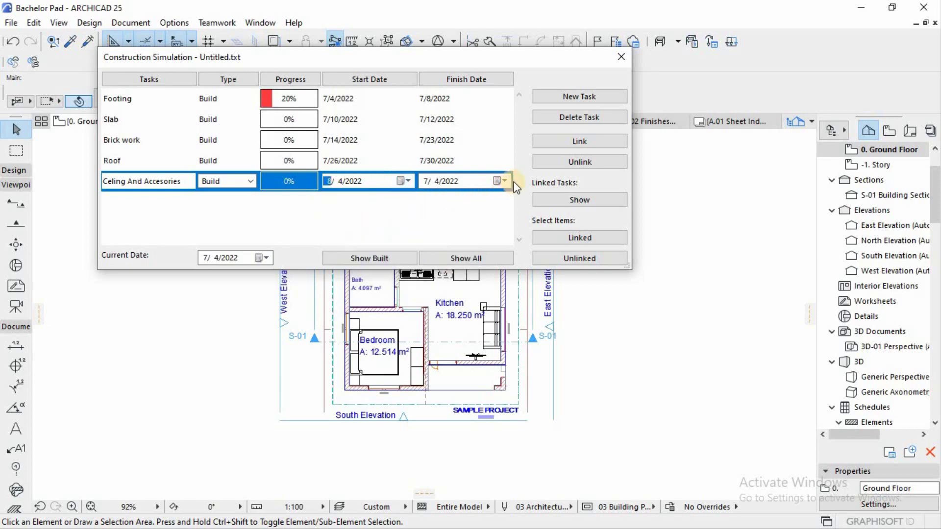
{"action": "left_click", "coordinate": [504, 181]}
{"action": "left_click", "coordinate": [566, 201]}
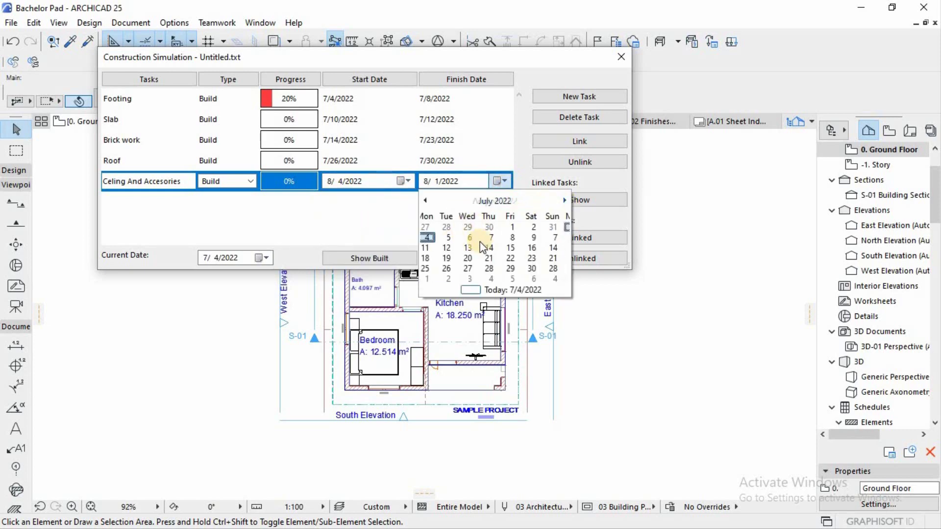
{"action": "left_click", "coordinate": [495, 247]}
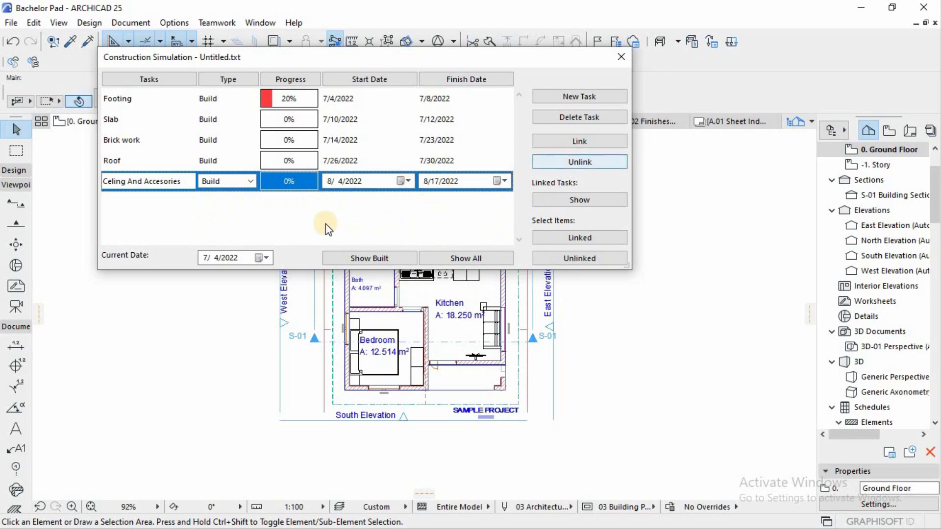
{"action": "left_click", "coordinate": [234, 220]}
{"action": "key", "text": "ctrl+Down"}
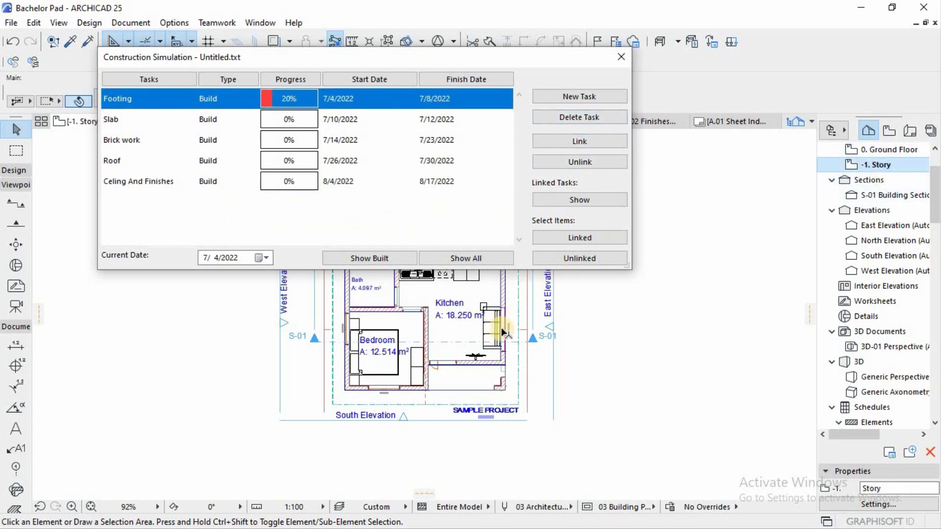
Step: Select the footing walls on the -1. Story plan and link them to Footing
{"action": "left_click", "coordinate": [502, 328]}
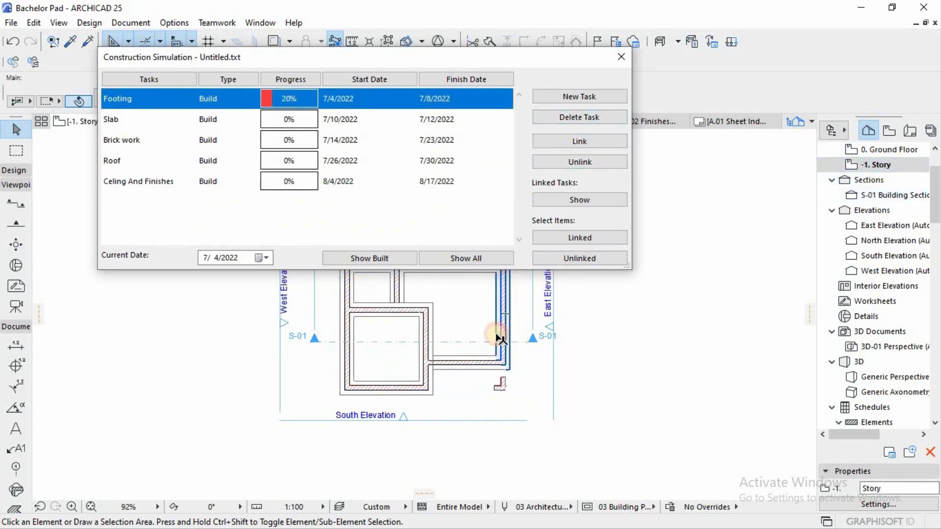
{"action": "left_click", "coordinate": [578, 141]}
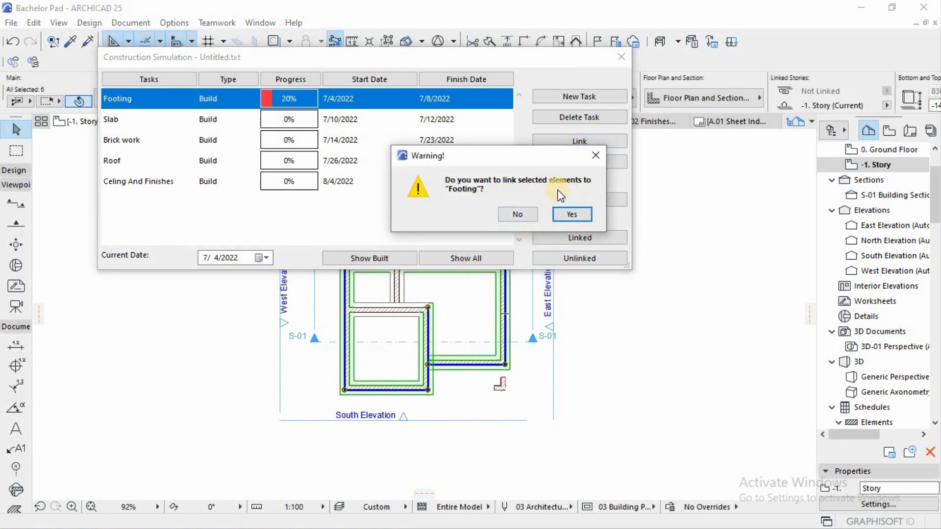
{"action": "left_click", "coordinate": [593, 157]}
{"action": "scroll", "coordinate": [417, 370], "scroll_direction": "up", "scroll_amount": 2}
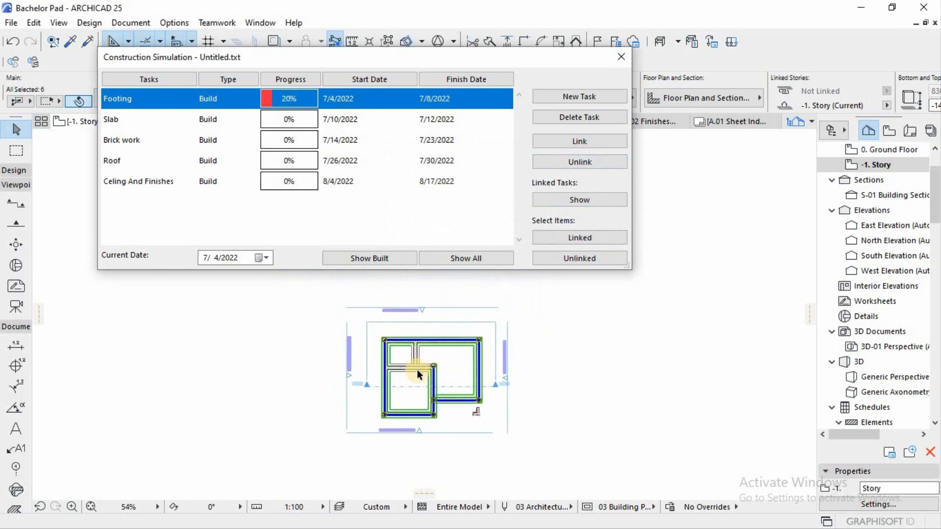
{"action": "left_click", "coordinate": [426, 324], "text": "shift"}
{"action": "left_click", "coordinate": [435, 350], "text": "shift"}
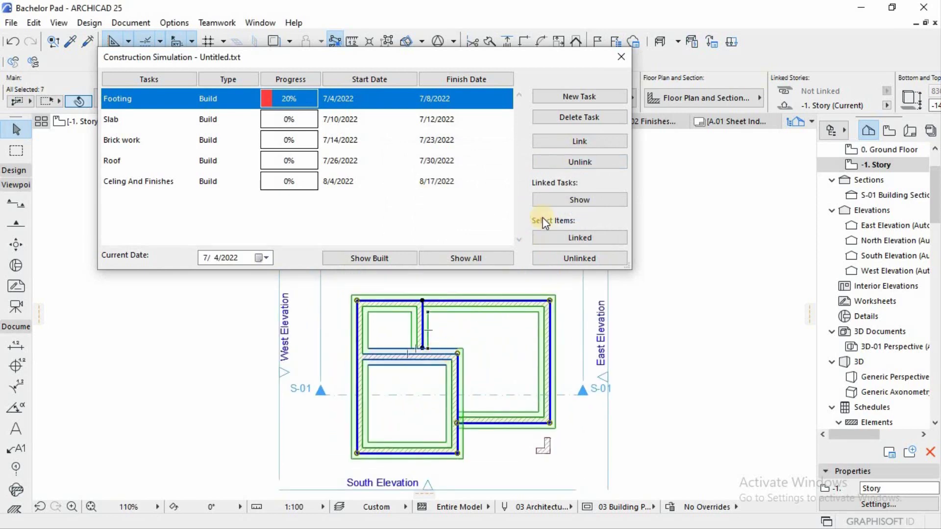
{"action": "left_click", "coordinate": [581, 142]}
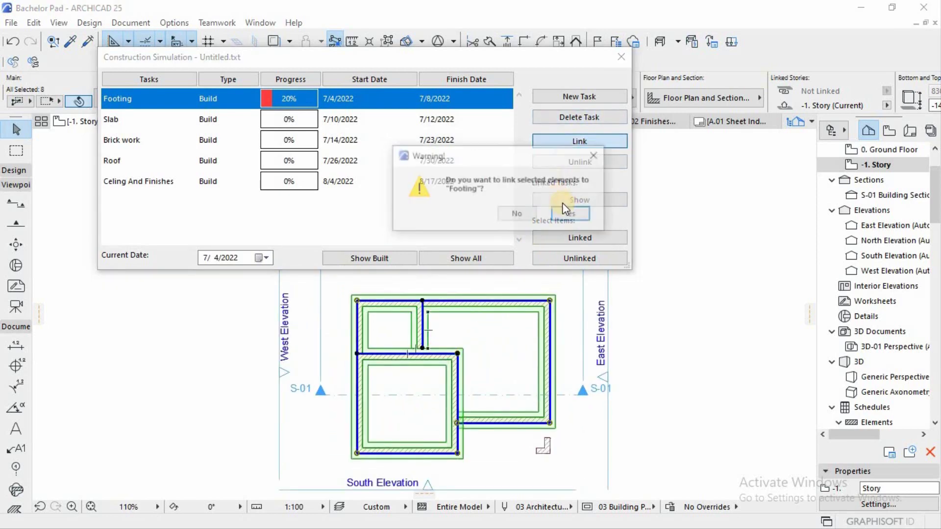
{"action": "left_click", "coordinate": [515, 218]}
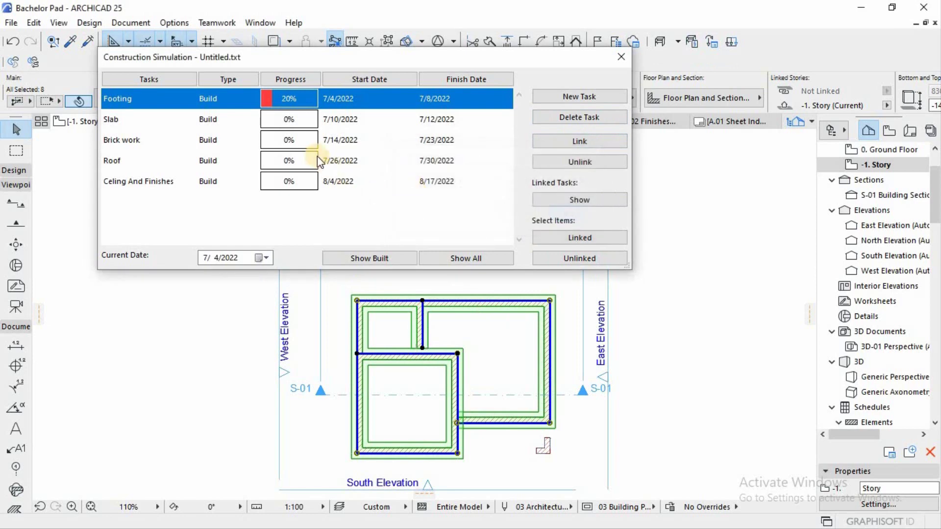
{"action": "left_click", "coordinate": [210, 118]}
Step: On 0. Ground Floor, link the Kitchen, Bath and Bedroom zones to the Slab task
{"action": "left_click", "coordinate": [490, 344]}
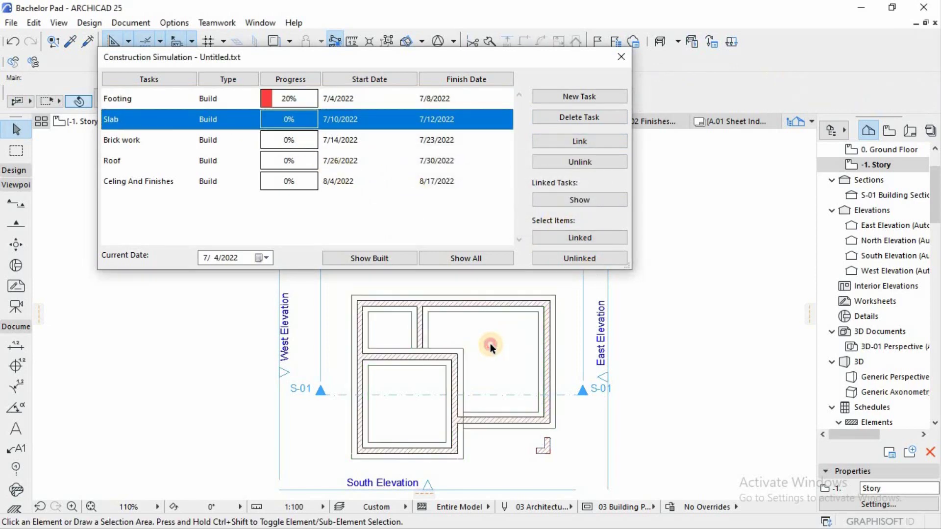
{"action": "double_click", "coordinate": [889, 149]}
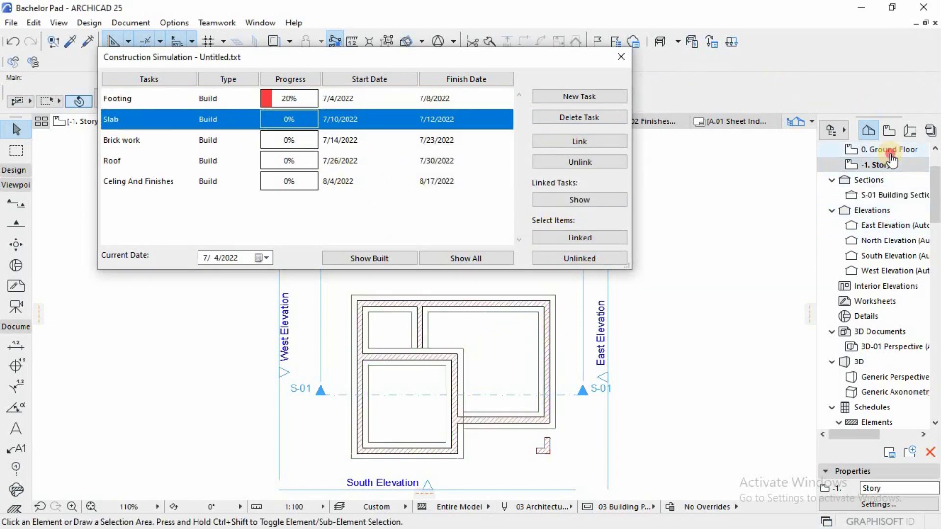
{"action": "left_click", "coordinate": [490, 338]}
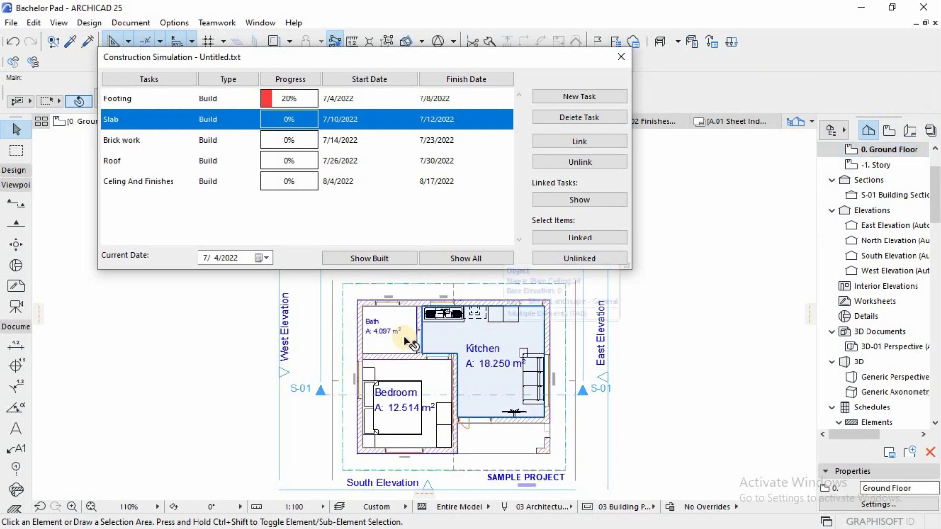
{"action": "left_click", "coordinate": [397, 335], "text": "shift"}
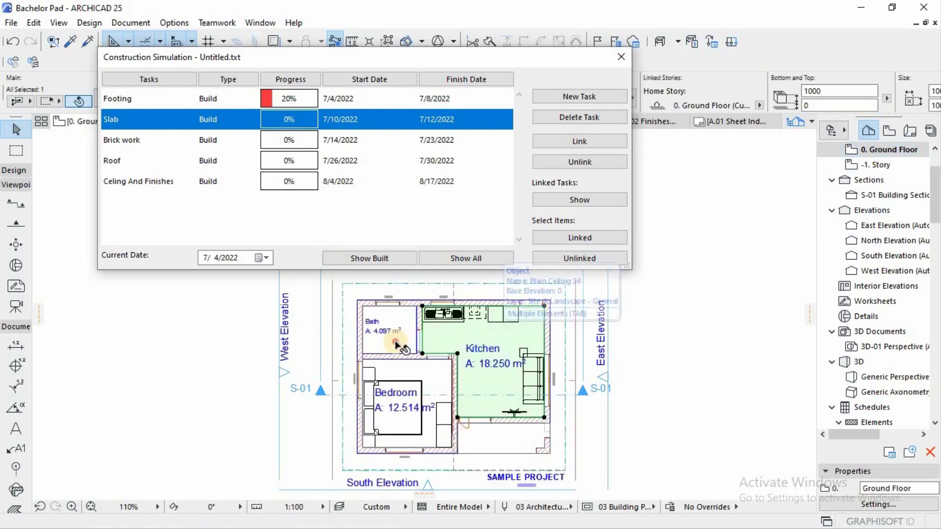
{"action": "left_click", "coordinate": [422, 372], "text": "shift"}
{"action": "left_click", "coordinate": [584, 142]}
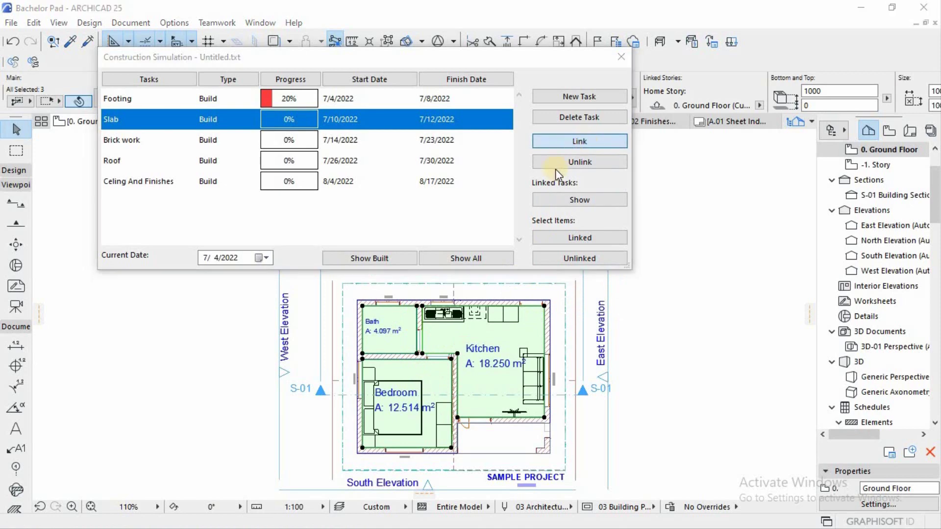
{"action": "left_click", "coordinate": [601, 214]}
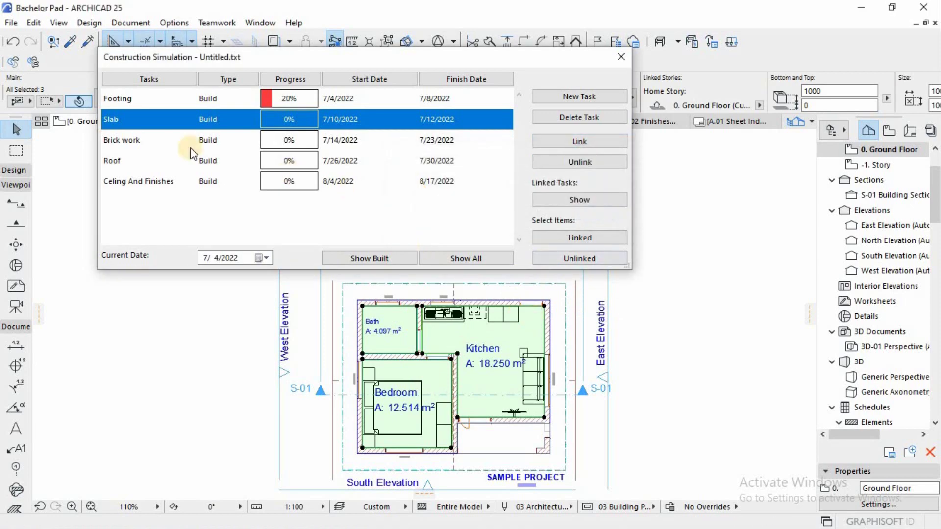
{"action": "left_click", "coordinate": [170, 141]}
{"action": "left_click", "coordinate": [508, 304]}
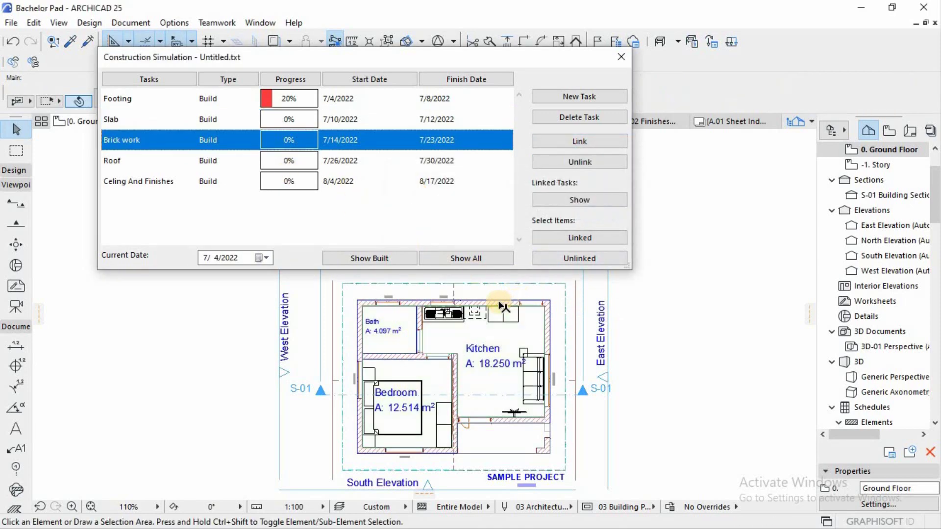
Step: Select the Bath/Bedroom partition and left and bottom exterior walls, excluding the kitchen zone
{"action": "left_click", "coordinate": [406, 354], "text": "shift"}
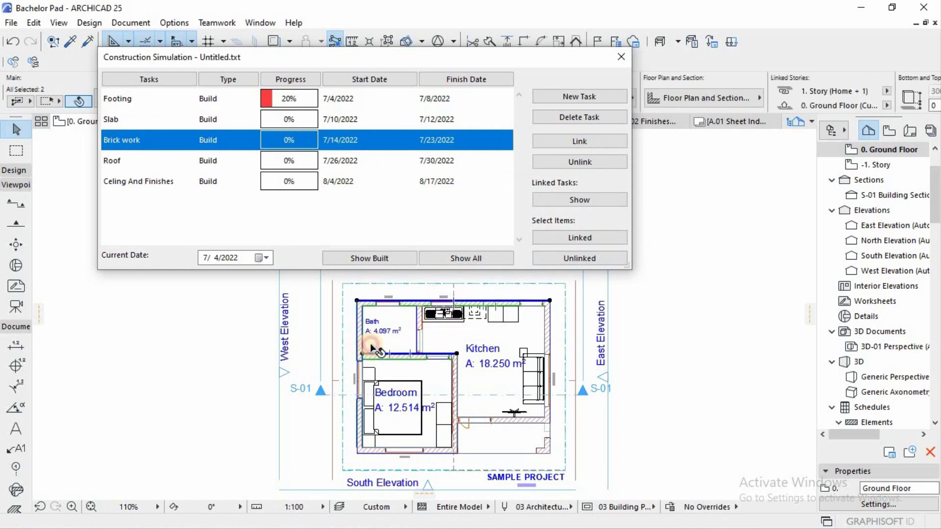
{"action": "left_click", "coordinate": [361, 367], "text": "shift"}
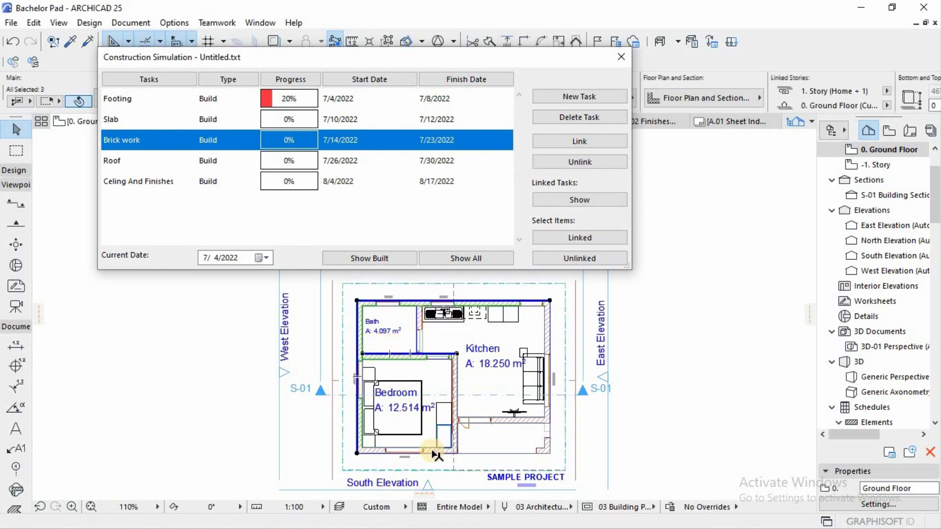
{"action": "left_click", "coordinate": [436, 454], "text": "shift"}
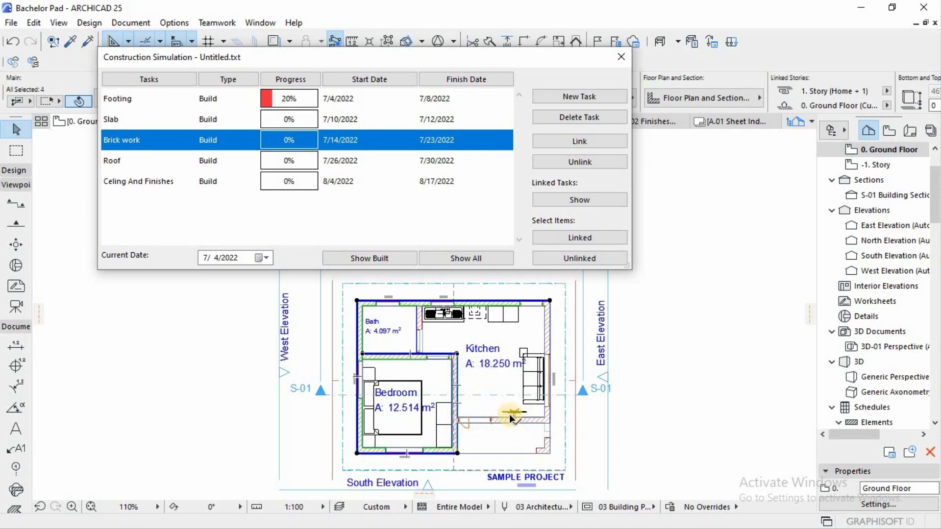
{"action": "left_click", "coordinate": [479, 390], "text": "shift"}
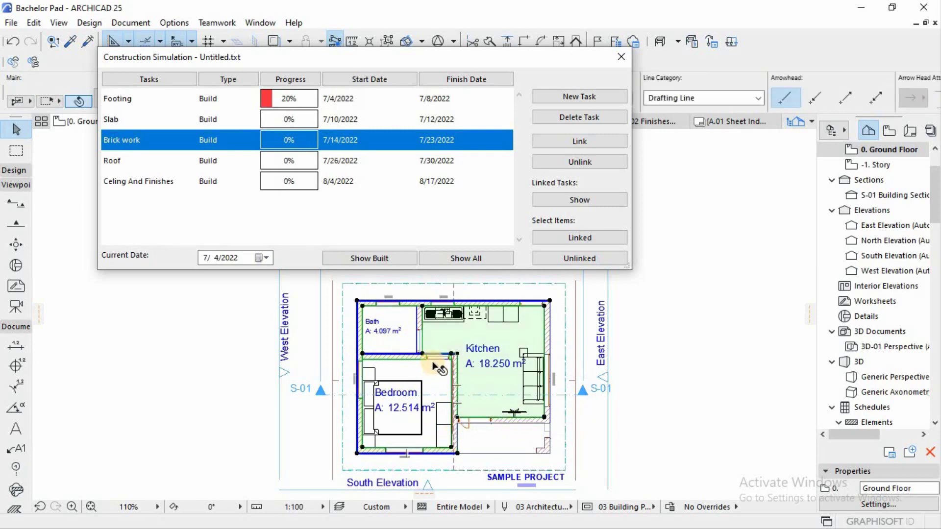
{"action": "left_click", "coordinate": [420, 351], "text": "shift"}
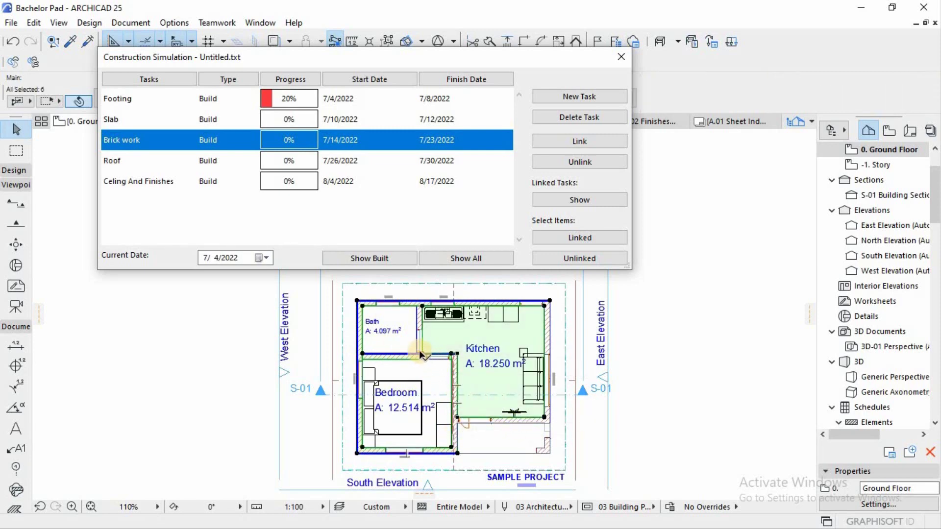
{"action": "left_click", "coordinate": [535, 344], "text": "shift"}
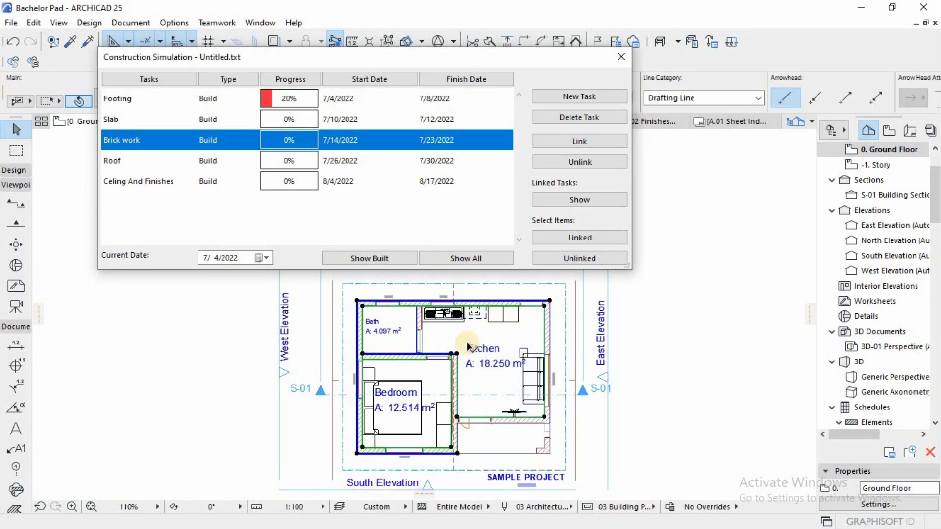
{"action": "left_click", "coordinate": [437, 454], "text": "shift"}
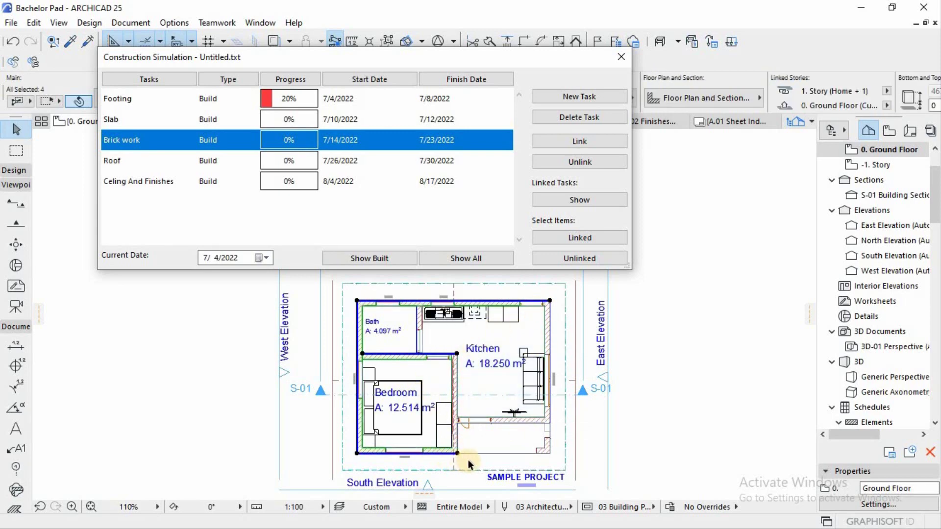
Step: Add the kitchen's bottom, right and corner walls, and link all eight to Brick work
{"action": "left_click", "coordinate": [526, 425], "text": "shift"}
{"action": "left_click", "coordinate": [552, 415], "text": "shift"}
{"action": "left_click", "coordinate": [548, 443], "text": "shift"}
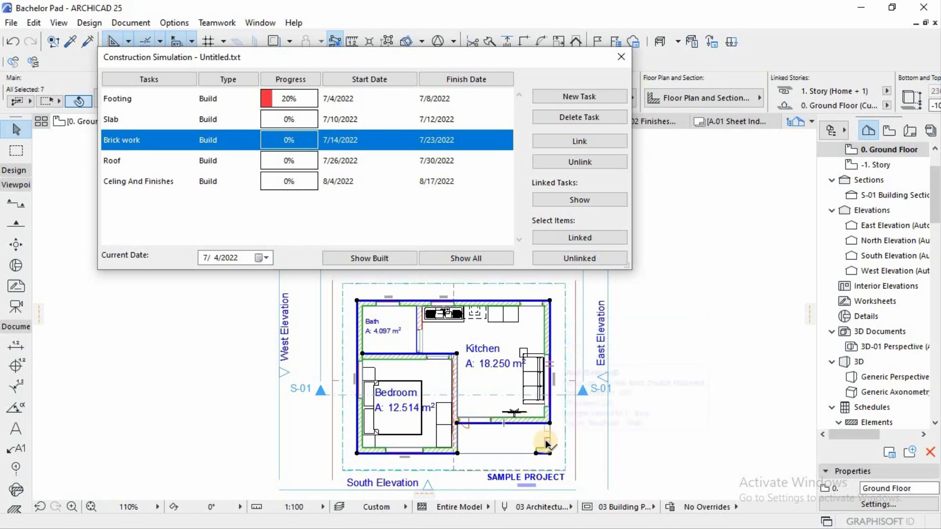
{"action": "left_click", "coordinate": [545, 439], "text": "shift"}
{"action": "left_click", "coordinate": [582, 141]}
{"action": "left_click", "coordinate": [540, 214]}
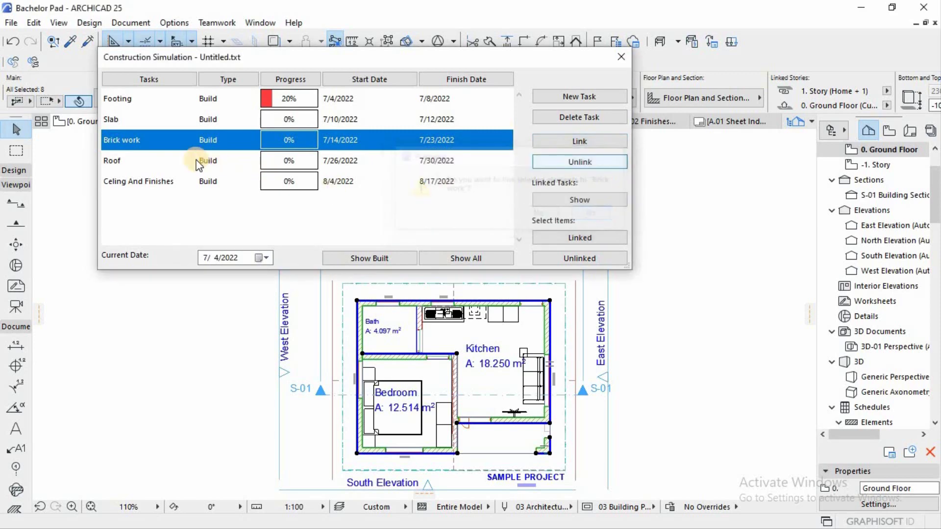
{"action": "left_click", "coordinate": [195, 160]}
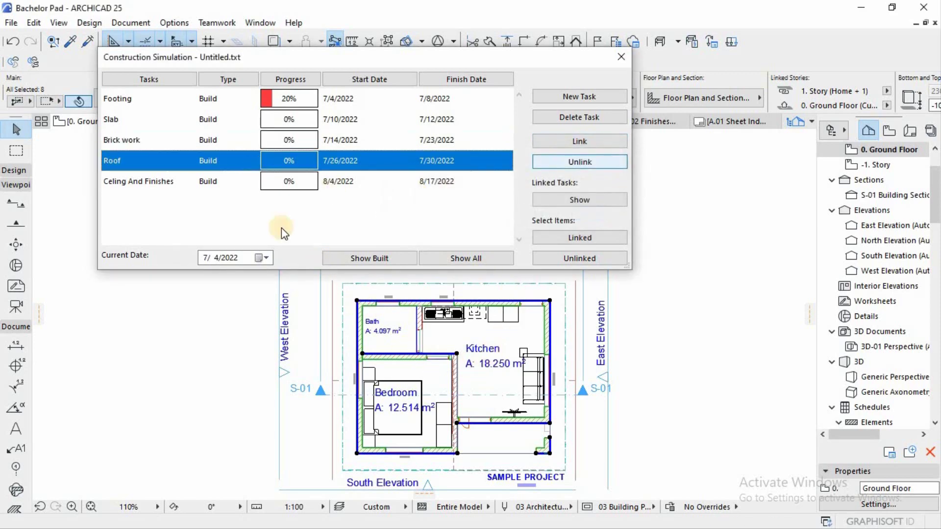
Step: Select the Ceiling And Finishes task, clear the wall selection, and close the Construction Simulation palette
{"action": "left_click", "coordinate": [180, 182]}
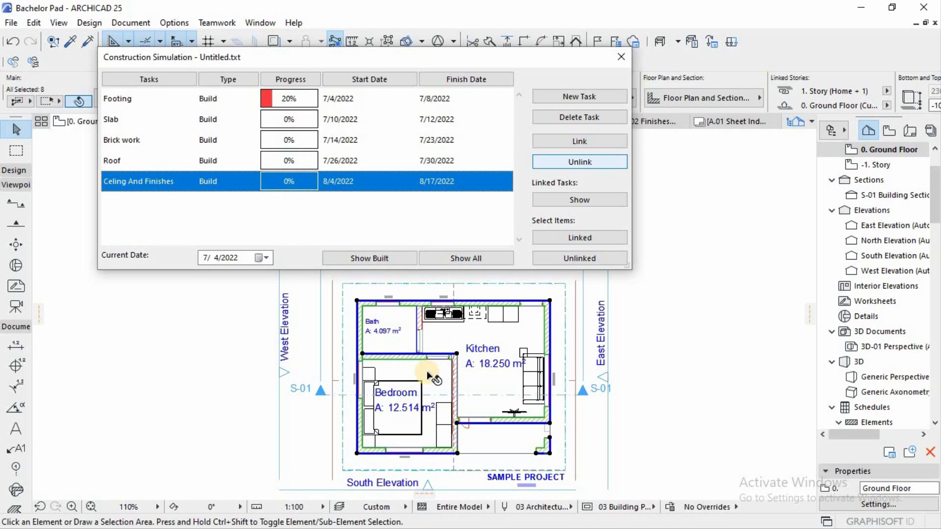
{"action": "left_click", "coordinate": [429, 376]}
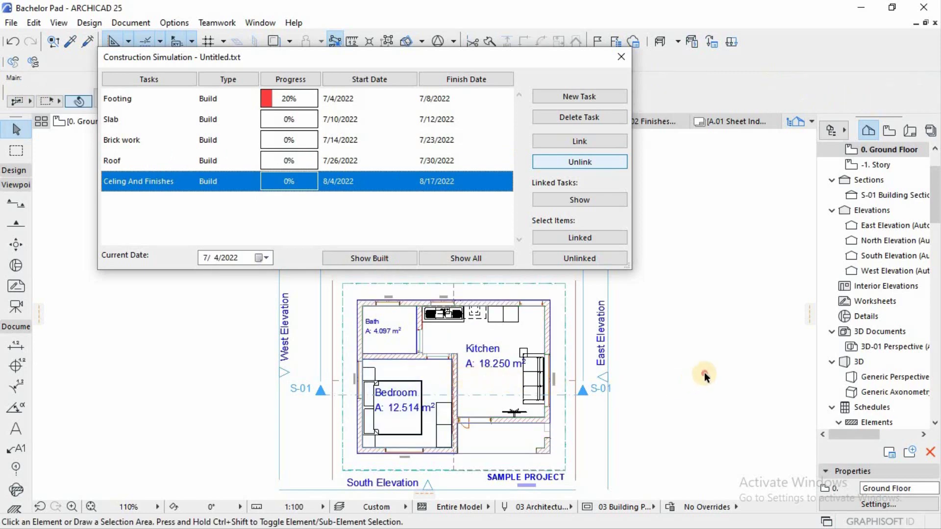
{"action": "key", "text": "F3"}
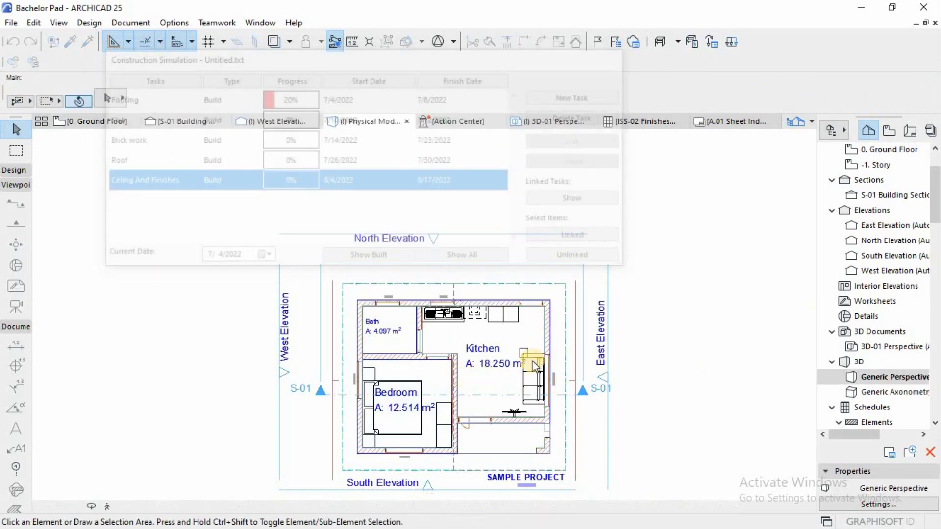
{"action": "key", "text": "F2"}
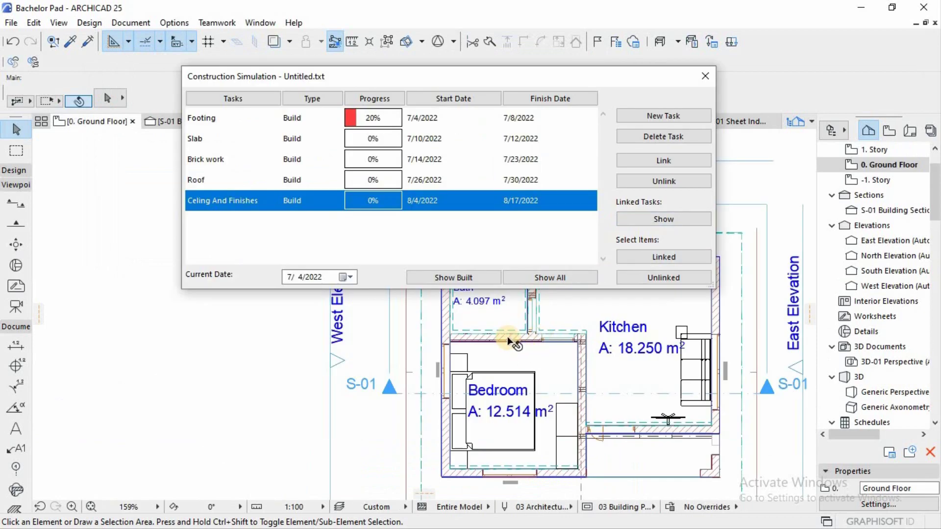
{"action": "scroll", "coordinate": [510, 341], "scroll_direction": "down", "scroll_amount": 2}
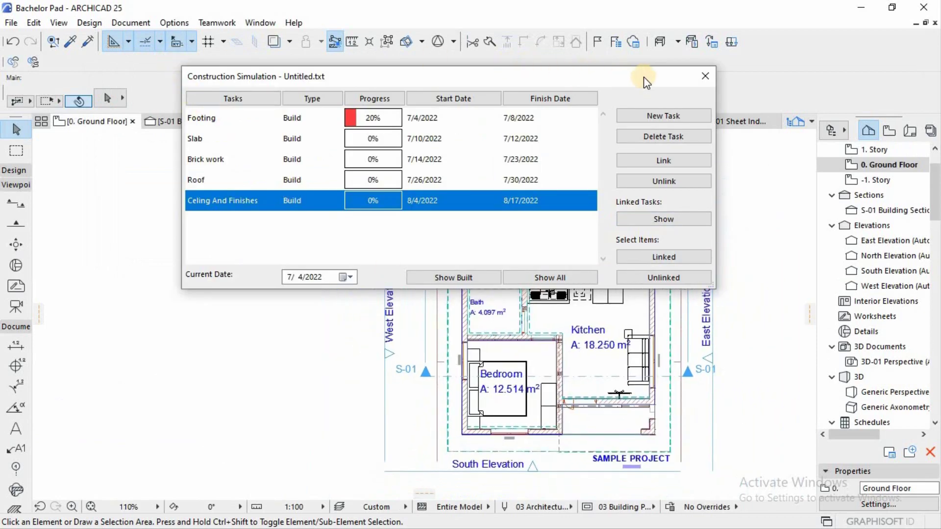
{"action": "left_click", "coordinate": [705, 76]}
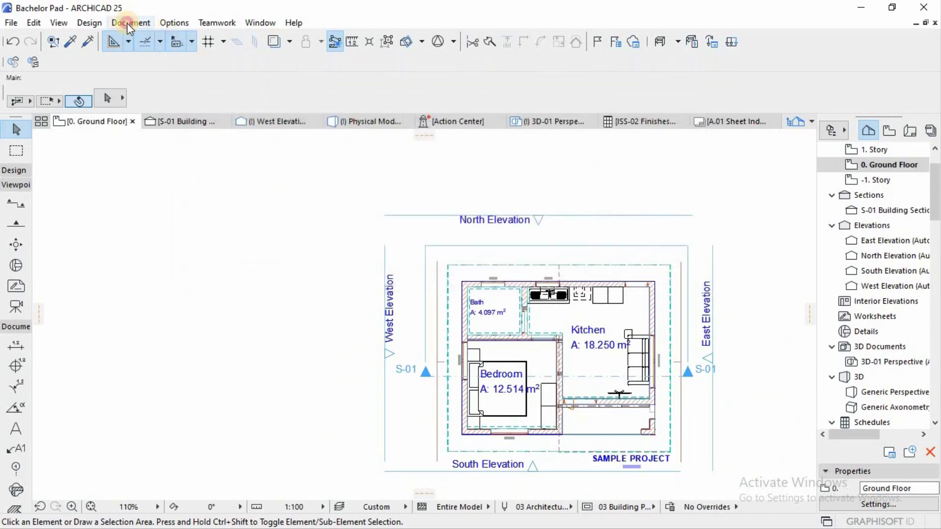
Step: Browse the Document menu toward the Construction Simulation commands
{"action": "left_click", "coordinate": [128, 23]}
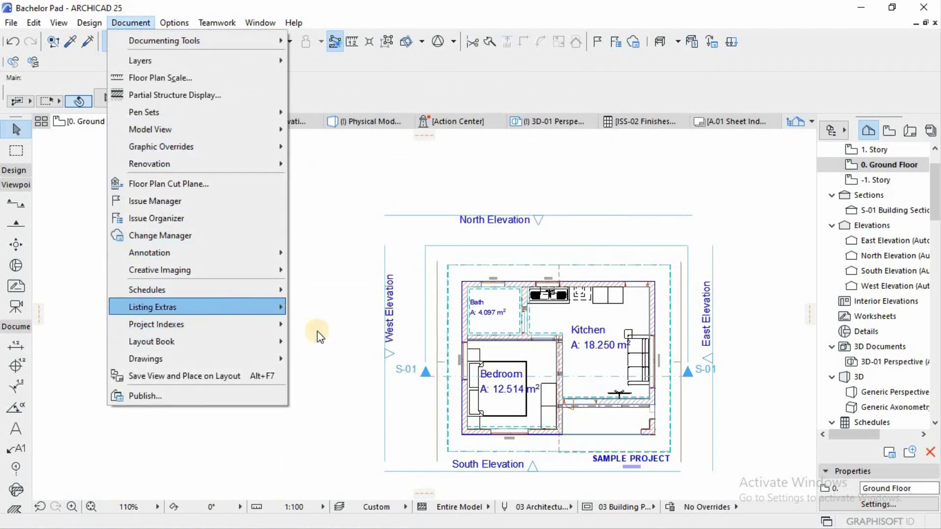
{"action": "mouse_move", "coordinate": [230, 307]}
{"action": "mouse_move", "coordinate": [374, 395]}
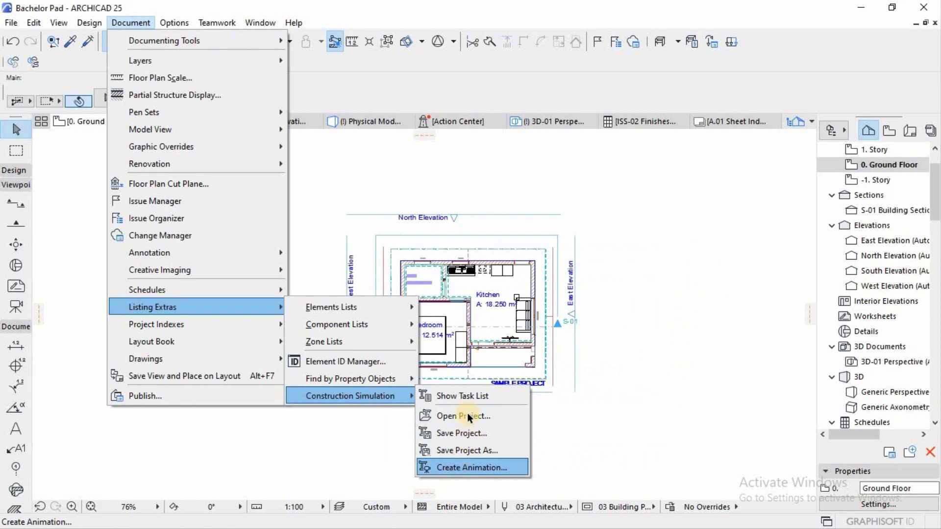
Step: Save the 45-frame daily build animation as an MP4 movie with Date shown on each frame
{"action": "key", "text": "Return"}
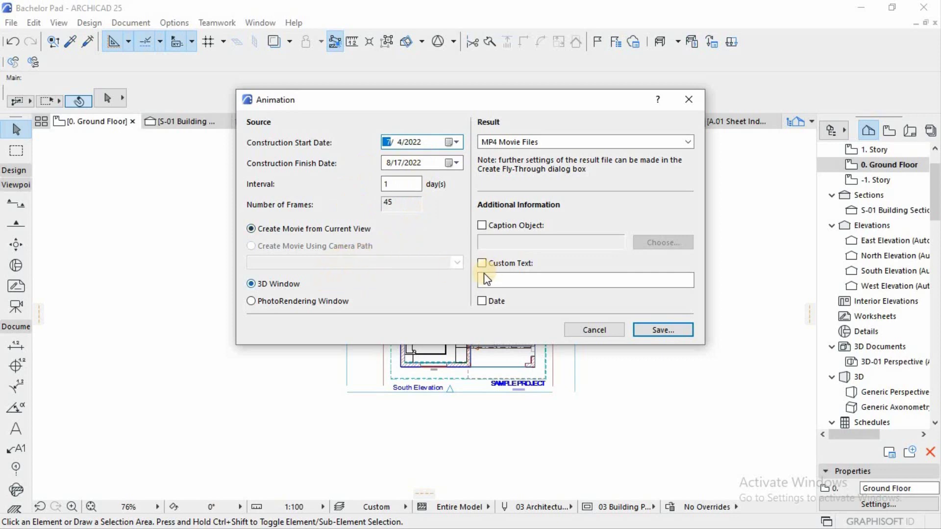
{"action": "left_click", "coordinate": [481, 226]}
{"action": "left_click", "coordinate": [478, 225]}
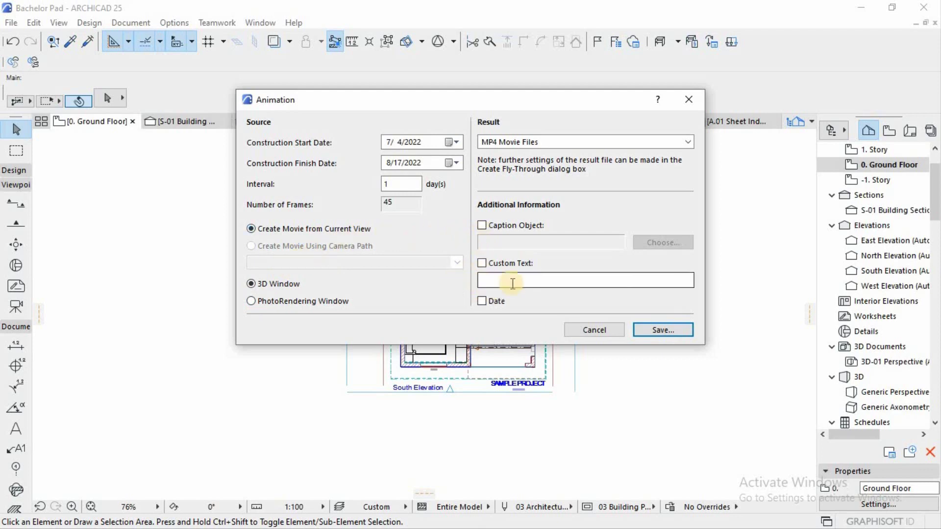
{"action": "left_click", "coordinate": [482, 302]}
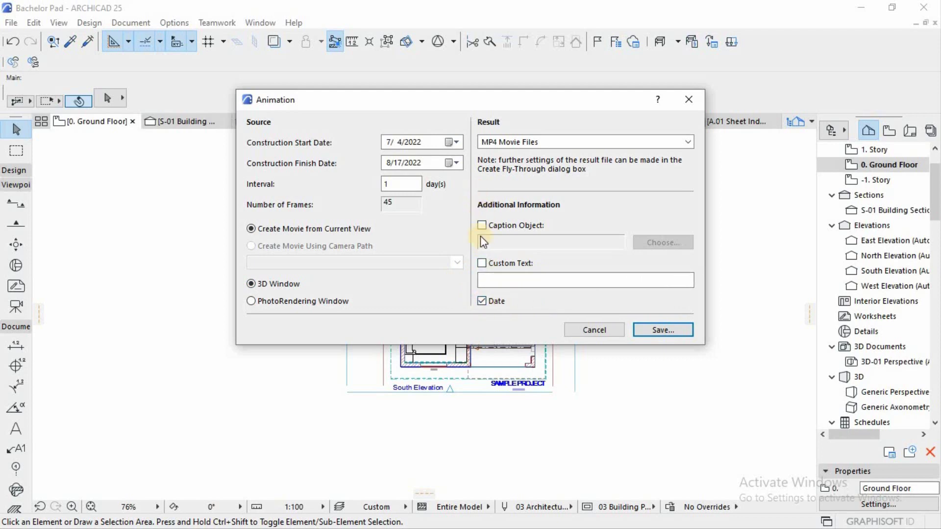
{"action": "left_click", "coordinate": [656, 327]}
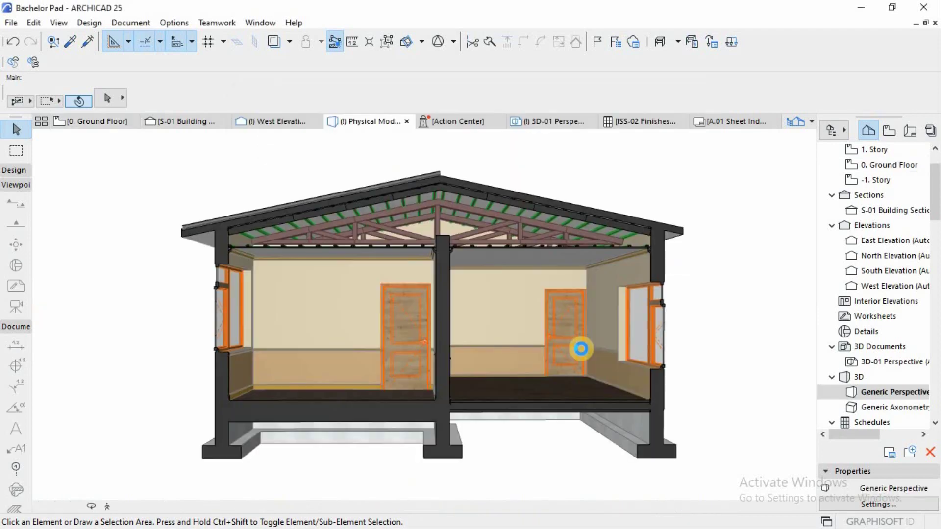
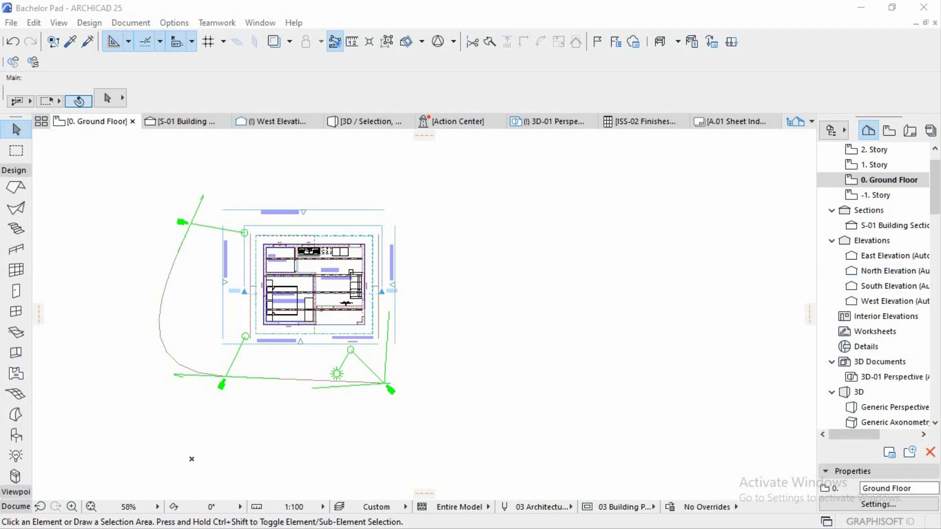
Step: Draw a rectangular mesh over the house, from its top-left to bottom-right corner
{"action": "middle_click_drag", "start_coordinate": [313, 284], "coordinate": [254, 268]}
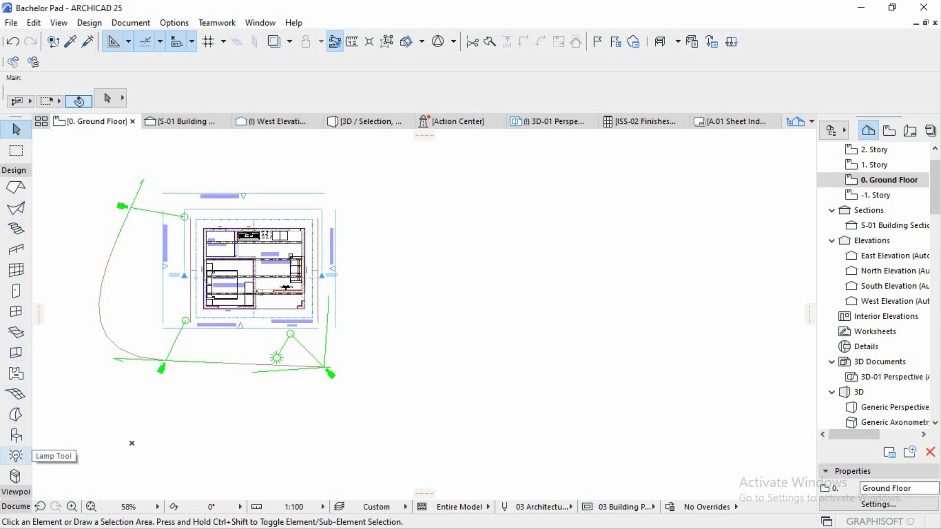
{"action": "scroll", "coordinate": [16, 456], "scroll_direction": "down", "scroll_amount": 2}
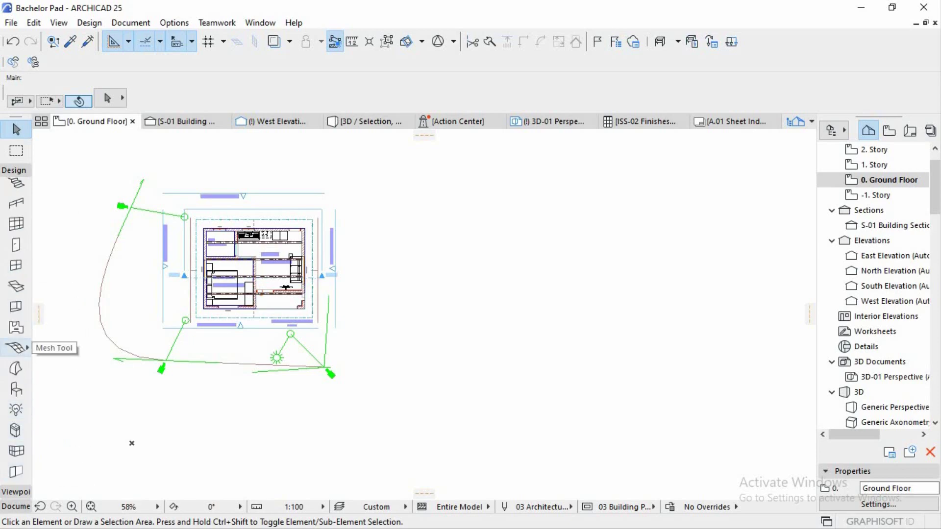
{"action": "left_click", "coordinate": [16, 348]}
{"action": "scroll", "coordinate": [206, 223], "scroll_direction": "up", "scroll_amount": 3}
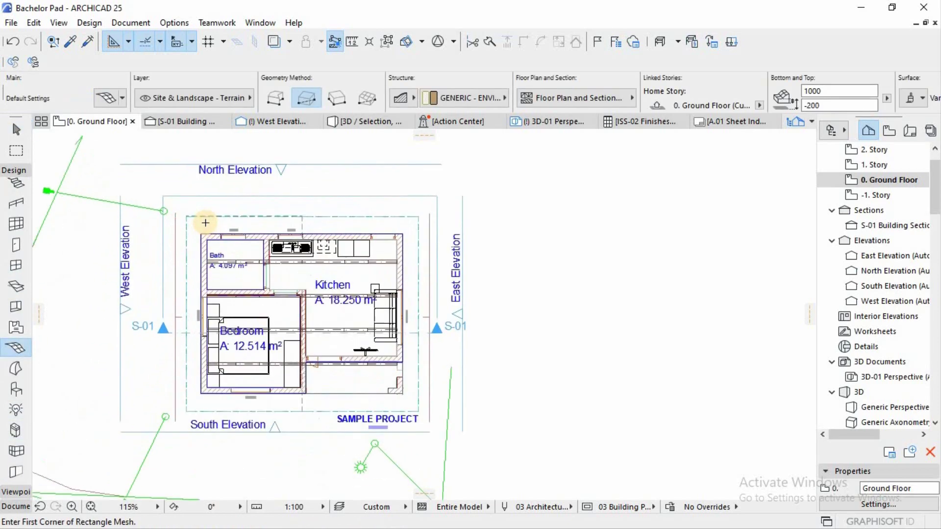
{"action": "scroll", "coordinate": [206, 223], "scroll_direction": "up", "scroll_amount": 1}
{"action": "left_click", "coordinate": [185, 216]}
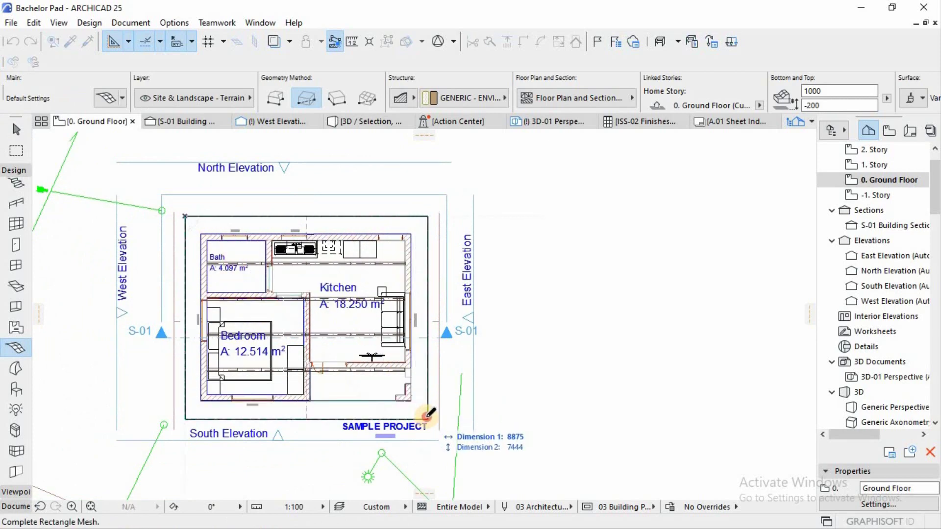
{"action": "left_click", "coordinate": [428, 420]}
Step: Marquee the whole house plan and show the marqueed area in 3D
{"action": "left_click", "coordinate": [16, 151]}
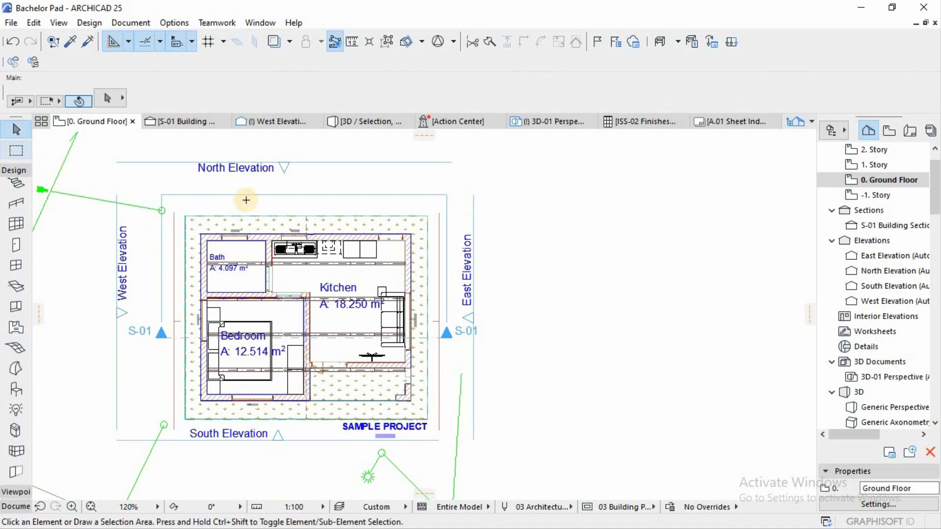
{"action": "left_click", "coordinate": [170, 183]}
{"action": "left_click", "coordinate": [458, 436]}
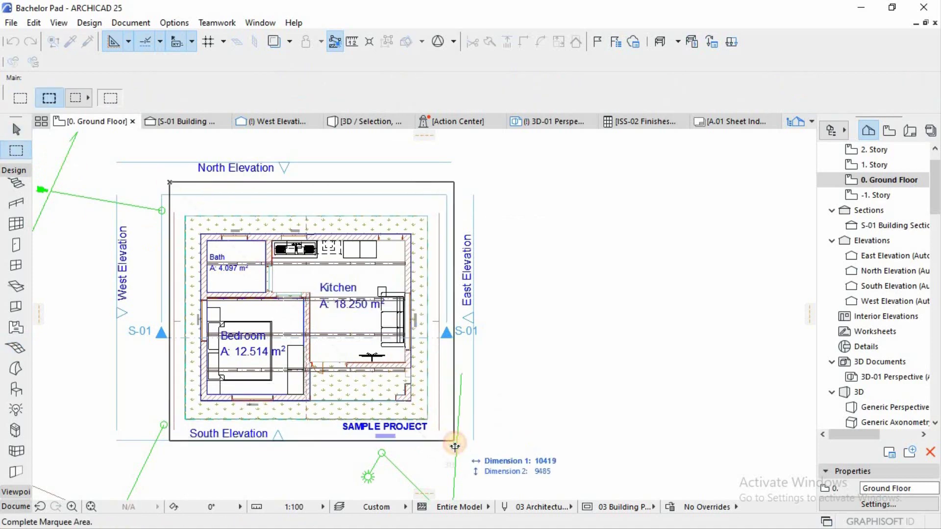
{"action": "key", "text": "F5"}
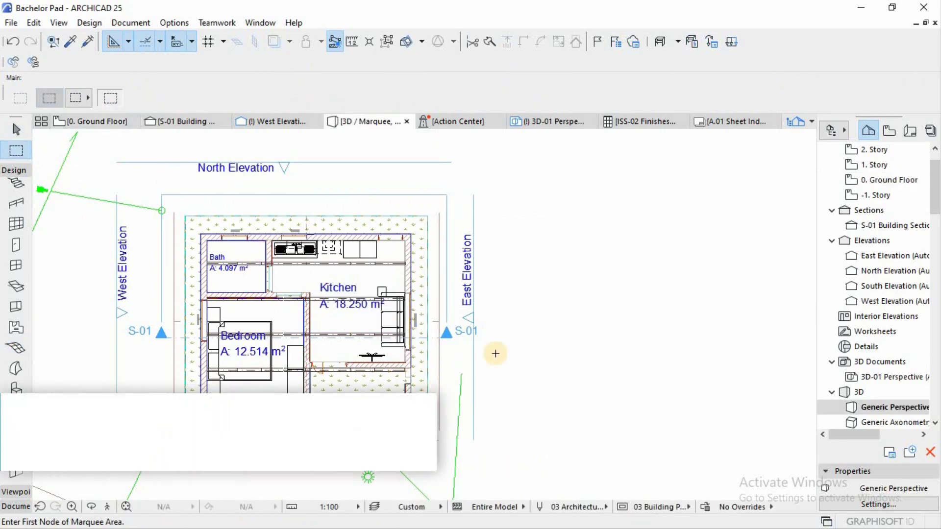
Step: Select the mesh under the house and drag it up to the roof eave
{"action": "left_click", "coordinate": [17, 130]}
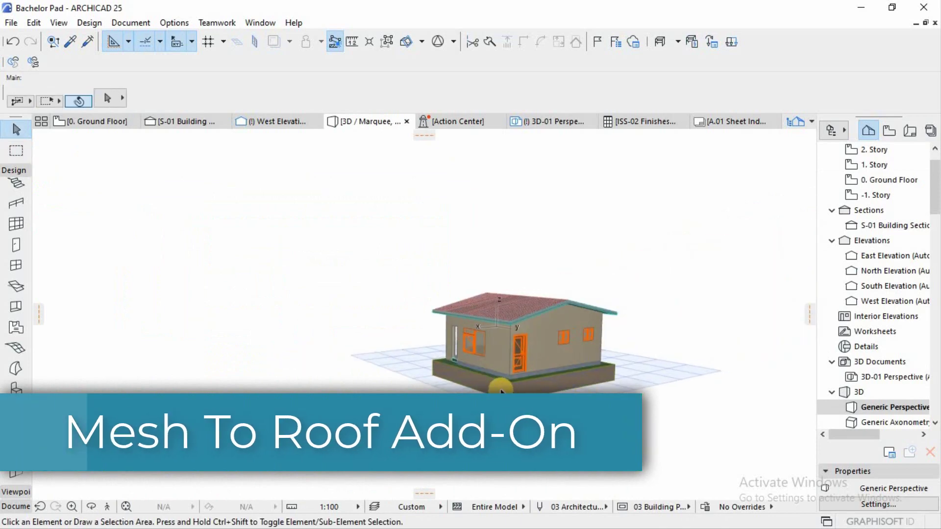
{"action": "left_click", "coordinate": [512, 388]}
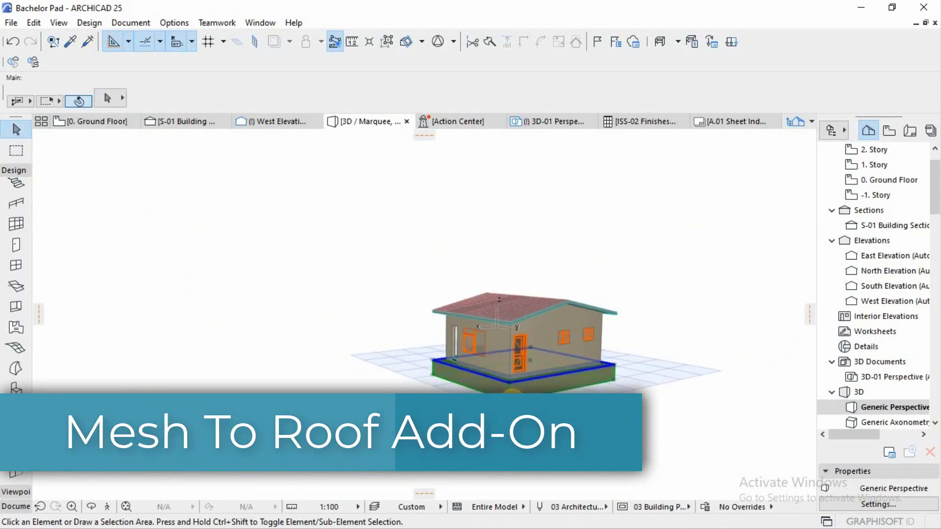
{"action": "left_click", "coordinate": [519, 362]}
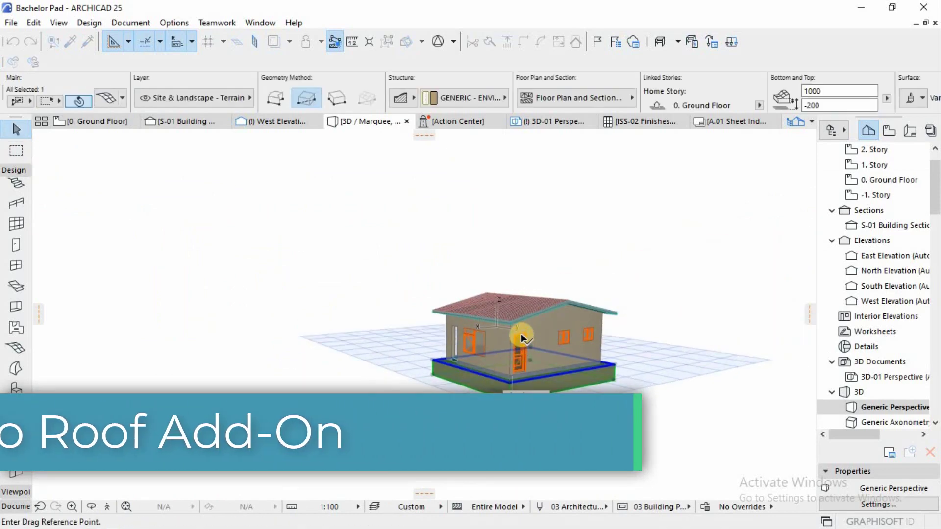
{"action": "scroll", "coordinate": [510, 348], "scroll_direction": "up", "scroll_amount": 3}
{"action": "left_click", "coordinate": [538, 431]}
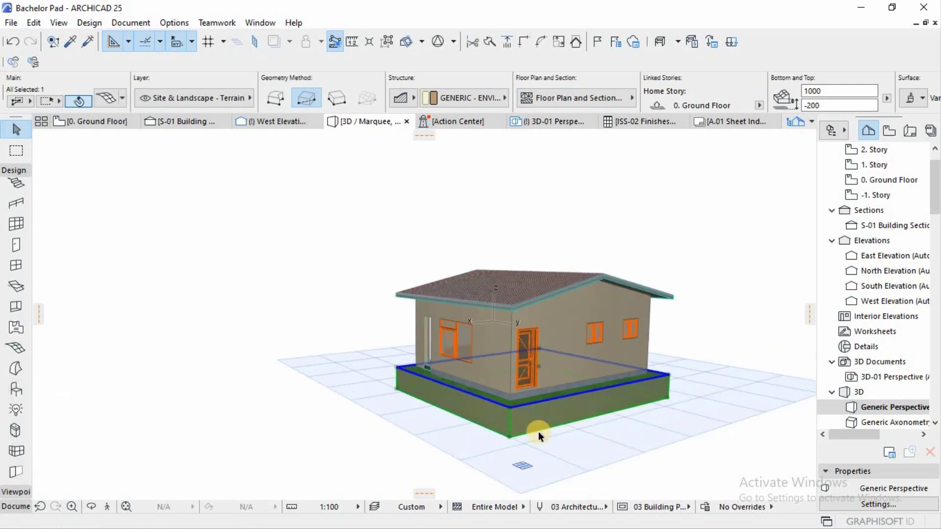
{"action": "left_click", "coordinate": [510, 436]}
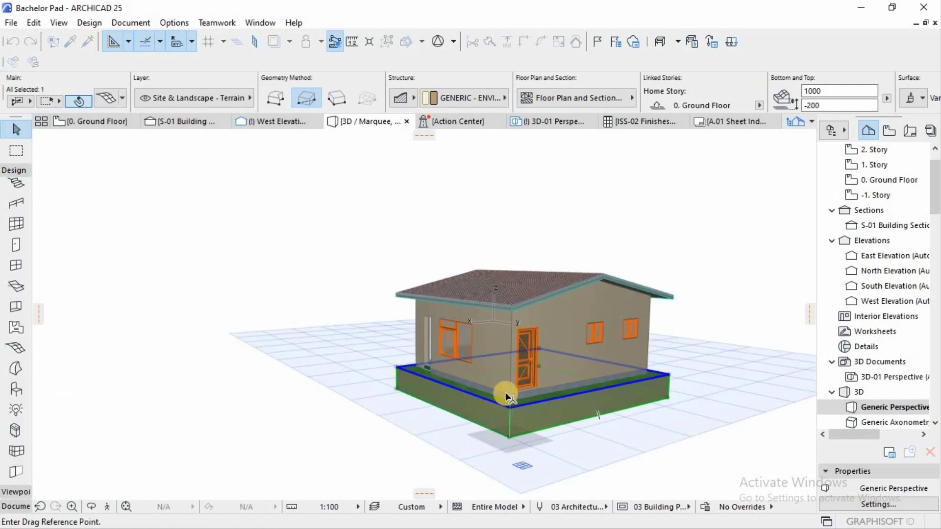
{"action": "left_click", "coordinate": [511, 308]}
Step: Drag the mesh again above the roof, to a top elevation of 5711, and reselect it
{"action": "middle_click_drag", "start_coordinate": [603, 284], "coordinate": [461, 304], "text": "shift"}
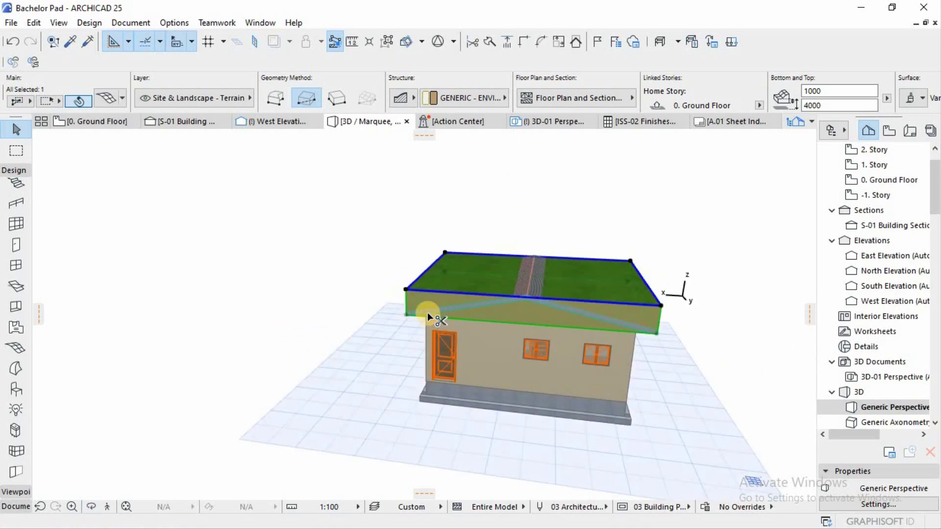
{"action": "key", "text": "ctrl+d"}
{"action": "left_click", "coordinate": [407, 314]}
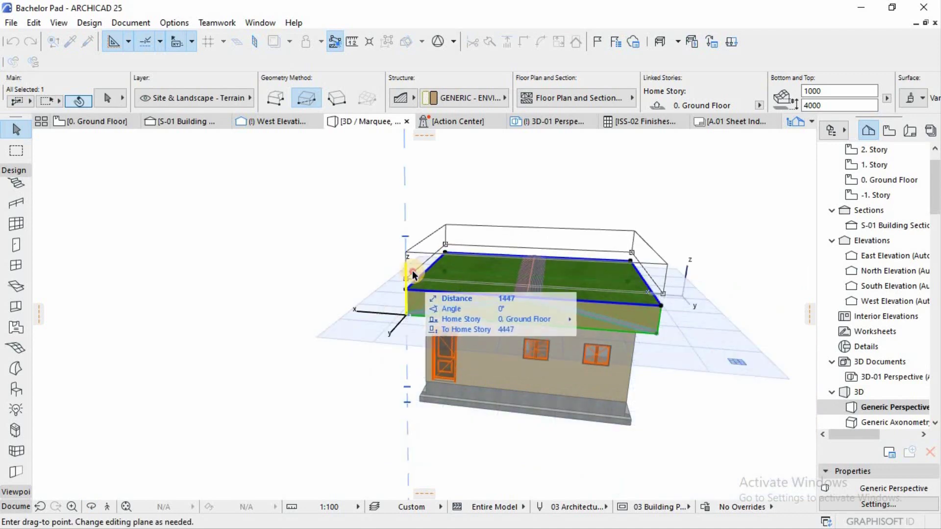
{"action": "left_click", "coordinate": [411, 271]}
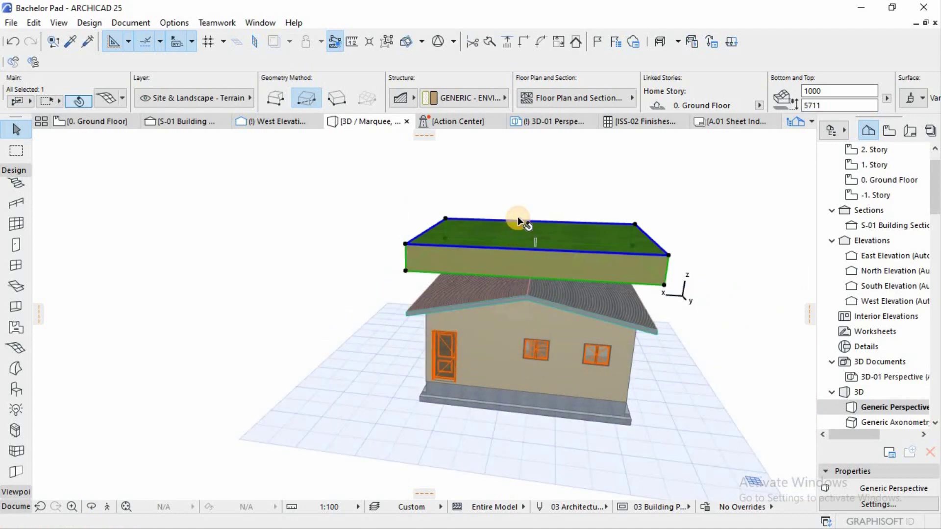
{"action": "left_click", "coordinate": [515, 226]}
{"action": "key", "text": "Escape"}
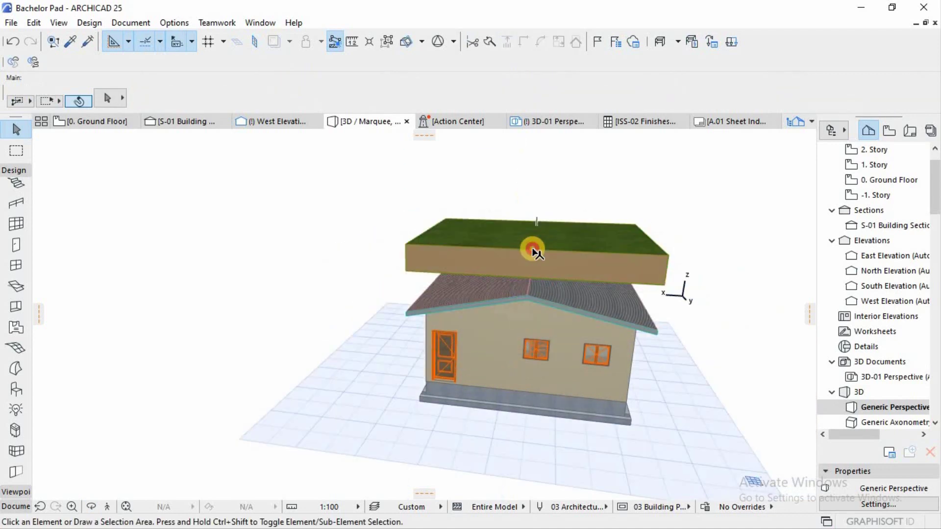
{"action": "left_click", "coordinate": [545, 250]}
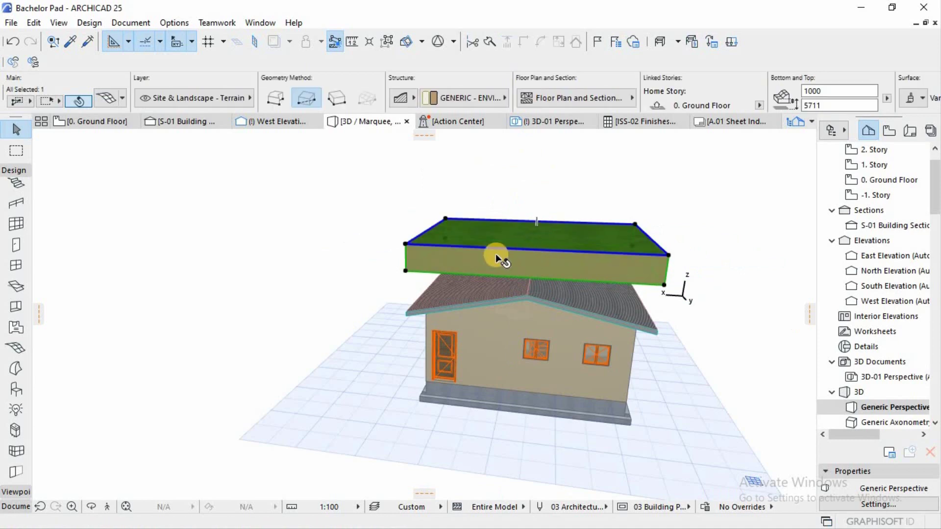
{"action": "left_click", "coordinate": [540, 242]}
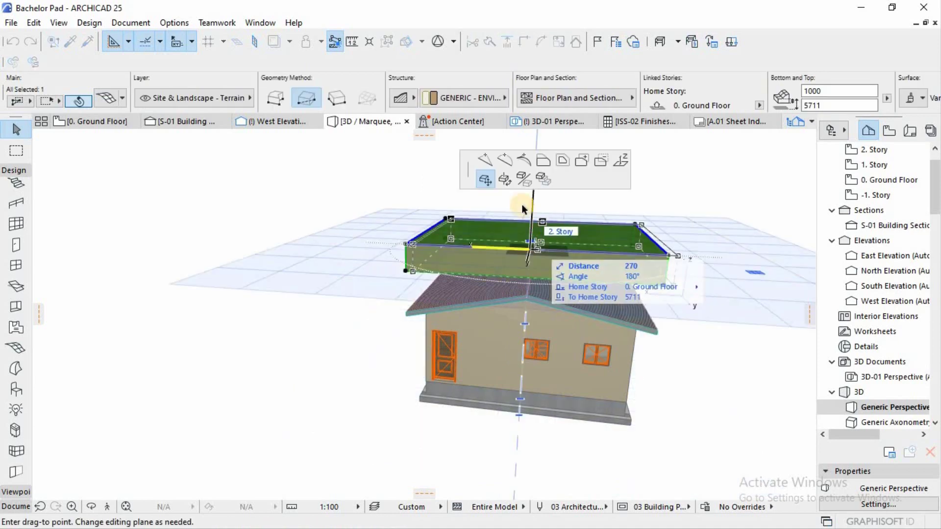
Step: Add a new ridge point across the middle of the mesh and set its elevation
{"action": "key", "text": "Escape"}
{"action": "left_click", "coordinate": [526, 247]}
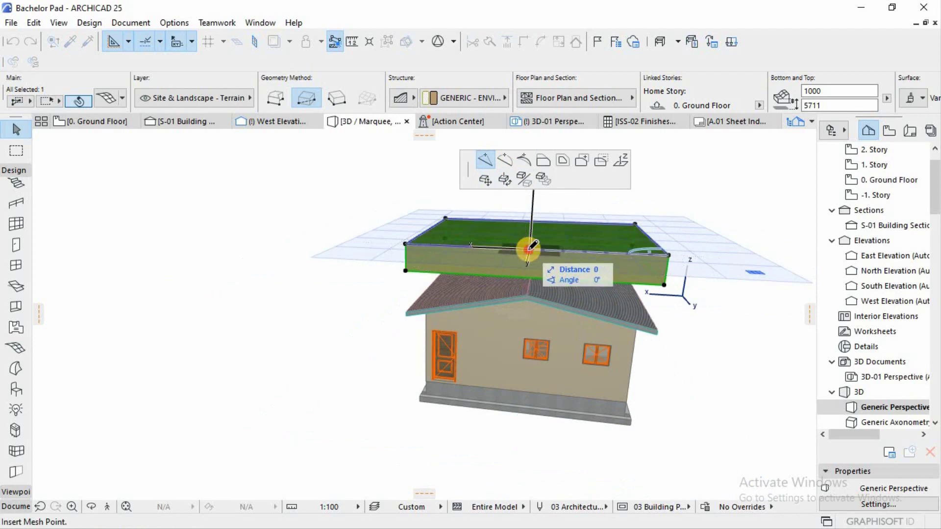
{"action": "middle_click_drag", "start_coordinate": [559, 245], "coordinate": [319, 326], "text": "shift"}
{"action": "left_click", "coordinate": [320, 325]}
{"action": "left_click", "coordinate": [318, 331]}
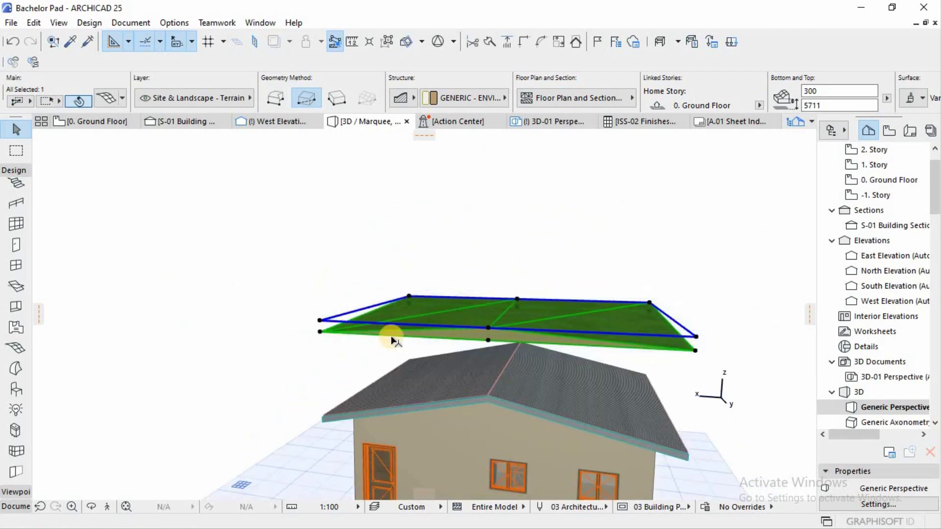
{"action": "middle_click_drag", "start_coordinate": [624, 293], "coordinate": [370, 341], "text": "shift"}
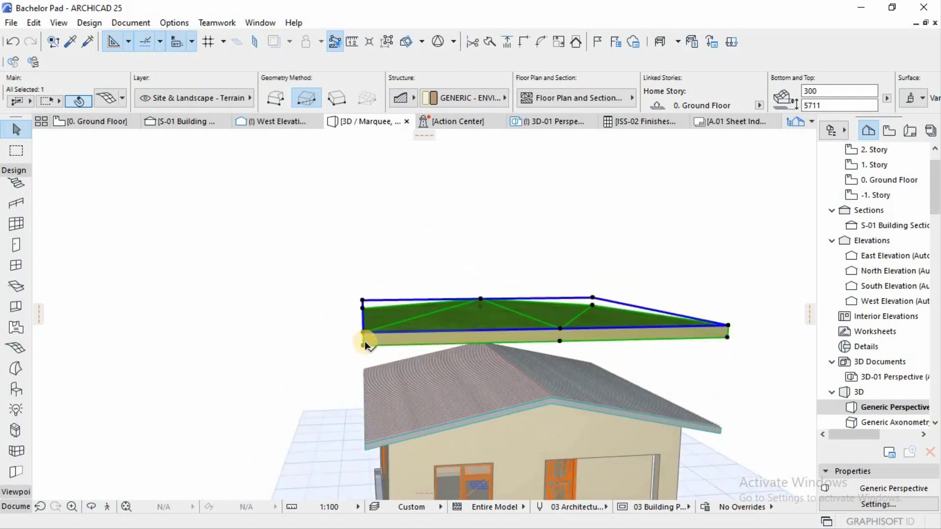
Step: Adjust the elevations of several mesh corner nodes
{"action": "left_click", "coordinate": [366, 344]}
{"action": "left_click", "coordinate": [663, 324]}
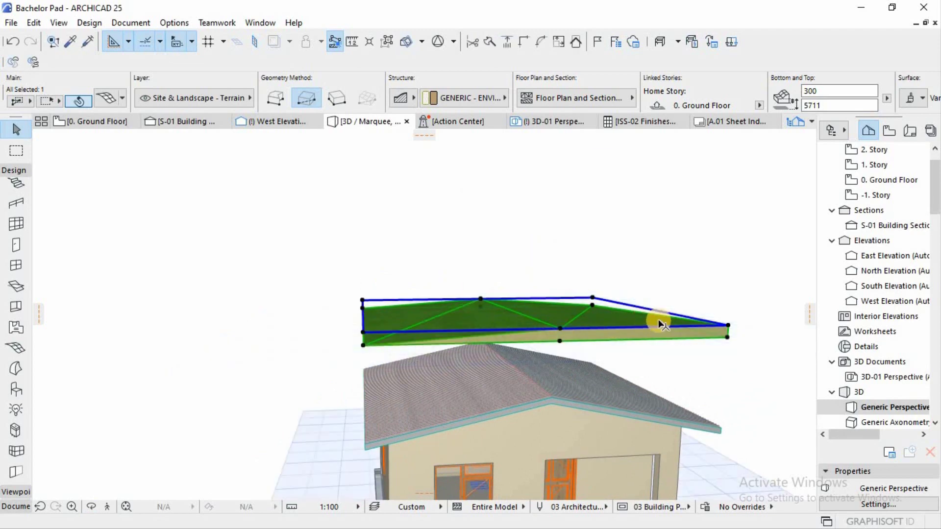
{"action": "left_click", "coordinate": [728, 326]}
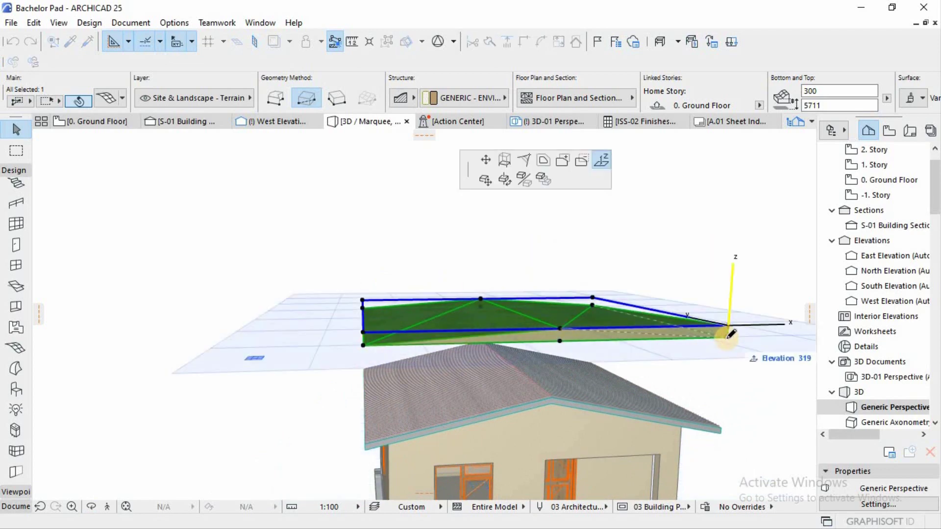
{"action": "left_click", "coordinate": [701, 340]}
{"action": "left_click", "coordinate": [617, 331]}
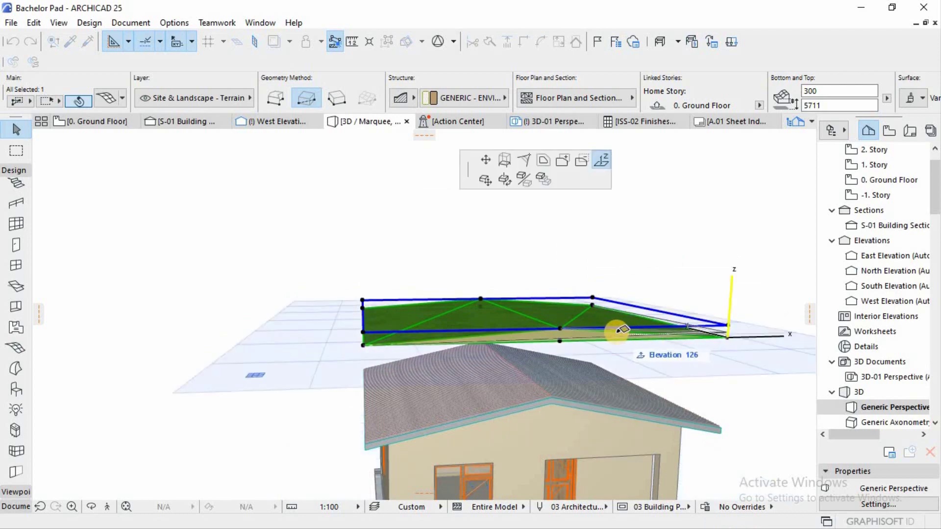
{"action": "left_click", "coordinate": [696, 337]}
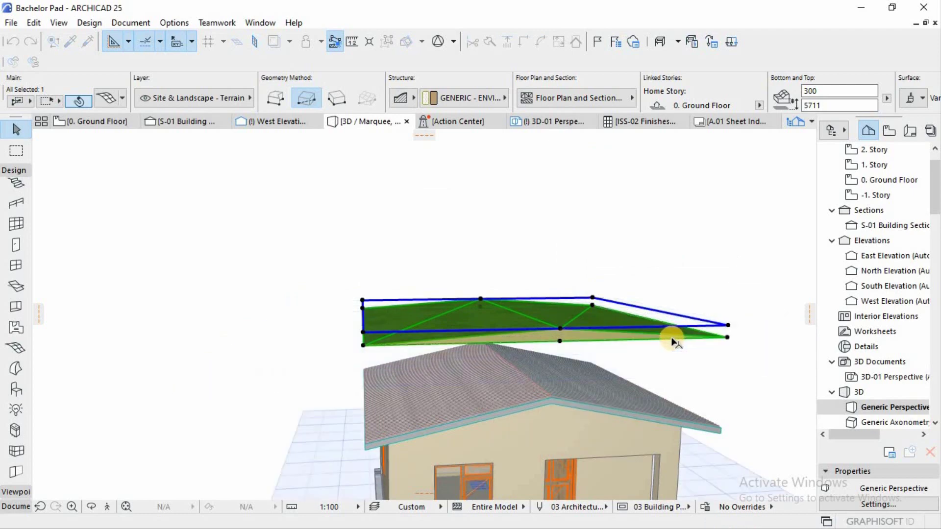
{"action": "key", "text": "Escape"}
Step: Lift the mesh's middle node into a raised peak
{"action": "middle_click_drag", "start_coordinate": [622, 334], "coordinate": [525, 308], "text": "shift"}
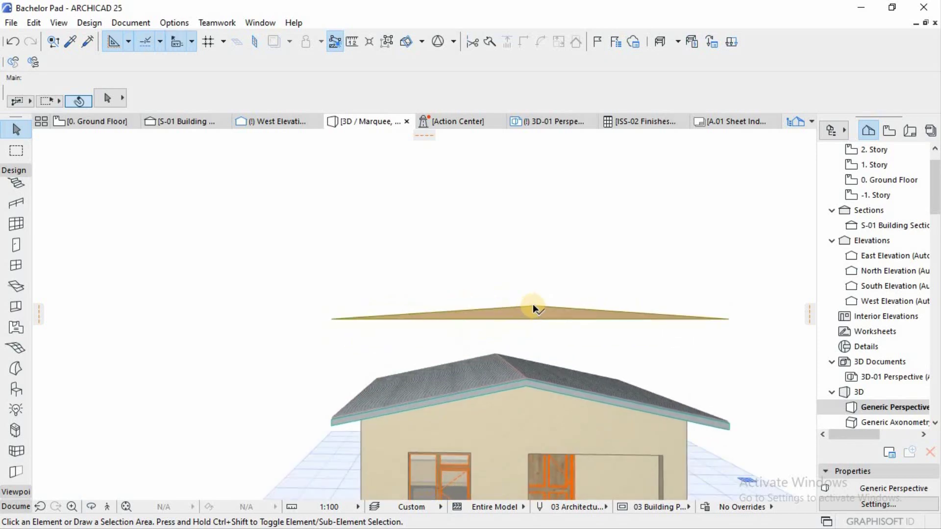
{"action": "left_click", "coordinate": [534, 305]}
{"action": "left_click", "coordinate": [534, 304]}
{"action": "left_click", "coordinate": [533, 305]}
{"action": "left_click", "coordinate": [537, 275]}
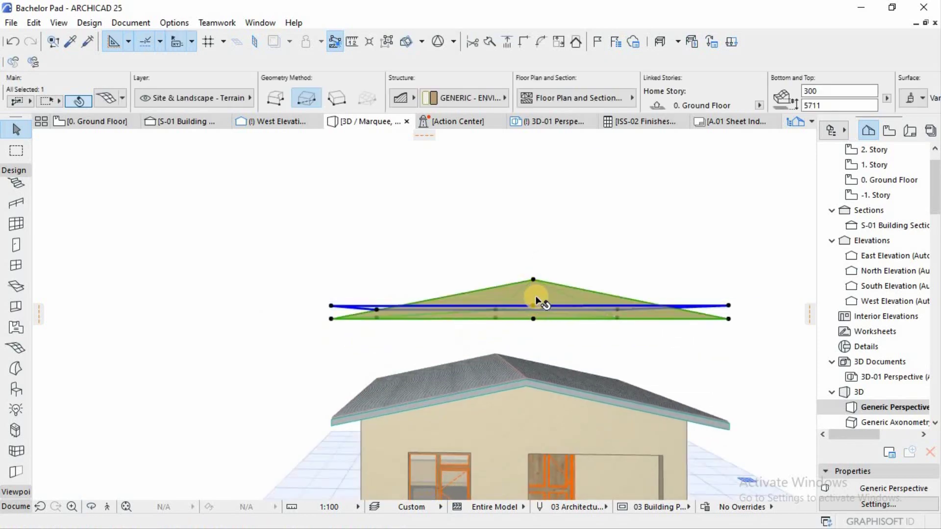
{"action": "middle_click_drag", "start_coordinate": [521, 315], "coordinate": [364, 338], "text": "shift"}
{"action": "key", "text": "Escape"}
Step: Set the mesh height to 400 in the Info Box and return to the ground floor plan
{"action": "left_click", "coordinate": [313, 317]}
{"action": "left_click", "coordinate": [331, 303]}
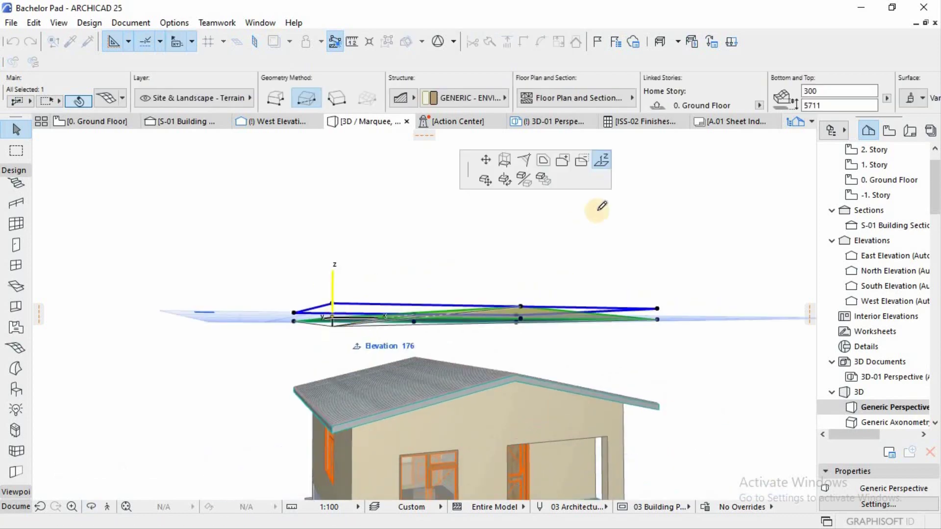
{"action": "left_click", "coordinate": [838, 95]}
{"action": "type", "text": "400"}
{"action": "key", "text": "Return"}
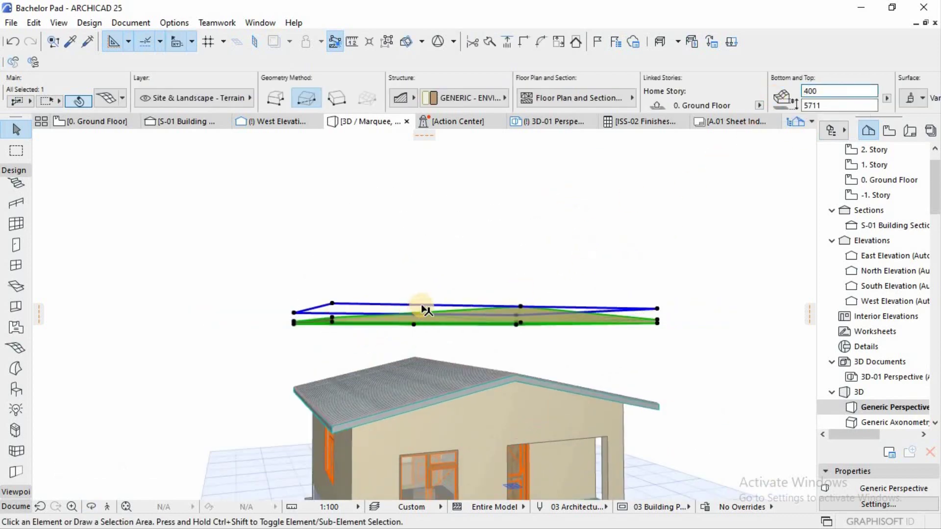
{"action": "key", "text": "Escape"}
{"action": "middle_click_drag", "start_coordinate": [412, 347], "coordinate": [423, 307], "text": "shift"}
{"action": "key", "text": "F2"}
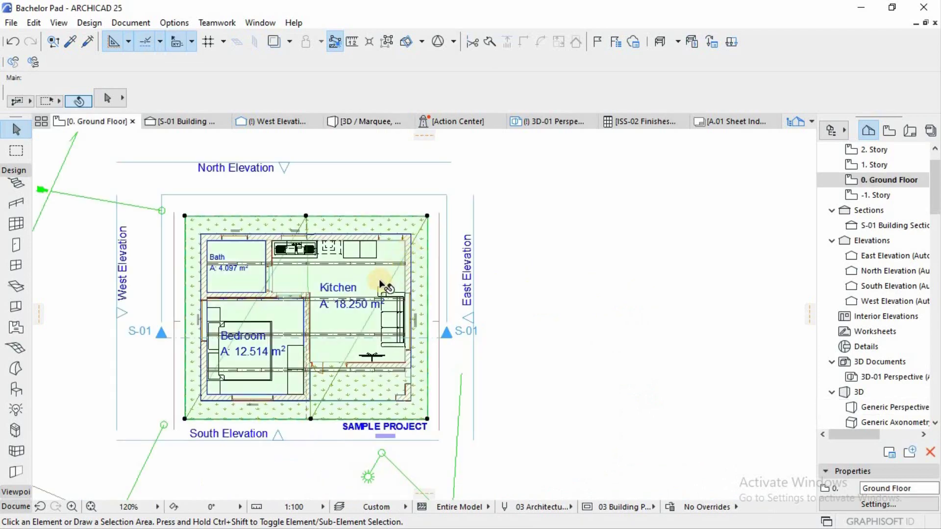
Step: Move the mesh east of the house and reposition its bottom middle node onto the top edge
{"action": "left_click", "coordinate": [297, 320]}
{"action": "left_click_drag", "start_coordinate": [296, 320], "coordinate": [606, 319]}
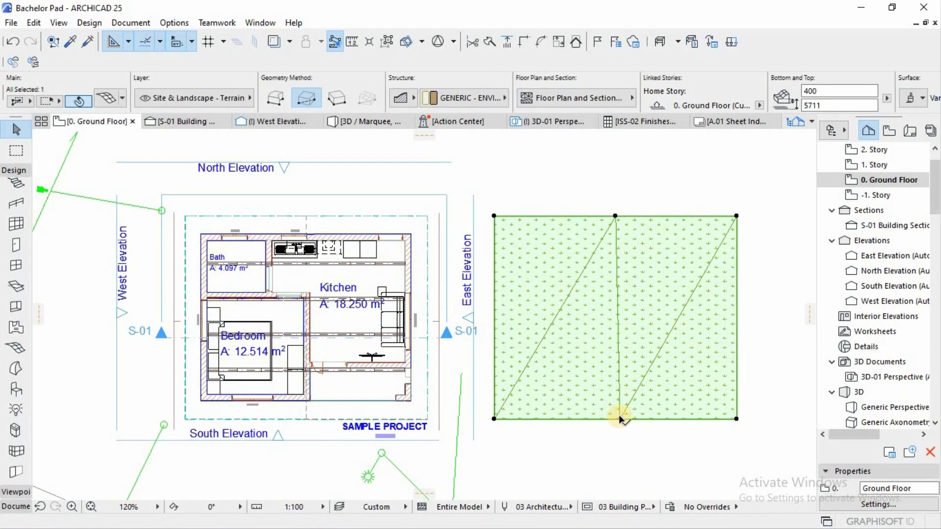
{"action": "left_click", "coordinate": [619, 418]}
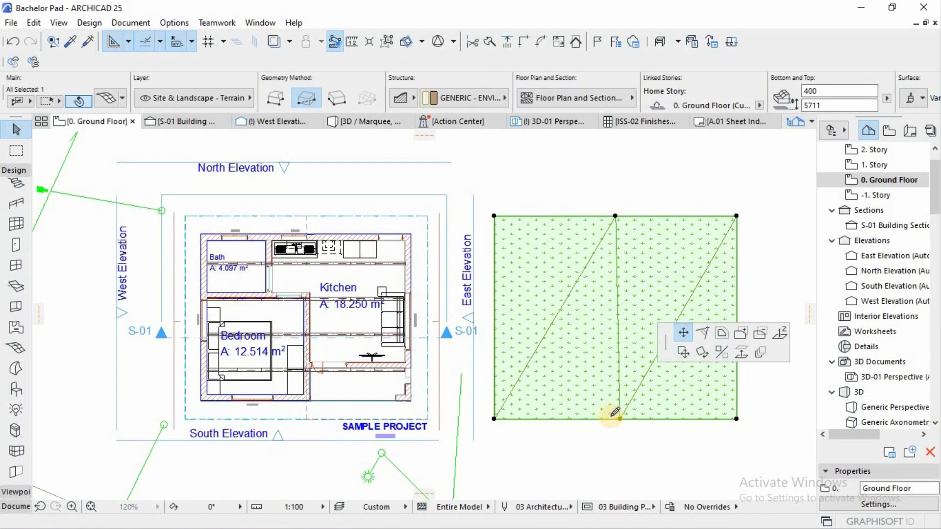
{"action": "left_click", "coordinate": [613, 215]}
{"action": "key", "text": "Escape"}
Step: Preview the reshaped mesh alone in 3D, then return to the ground floor plan
{"action": "left_click", "coordinate": [633, 243]}
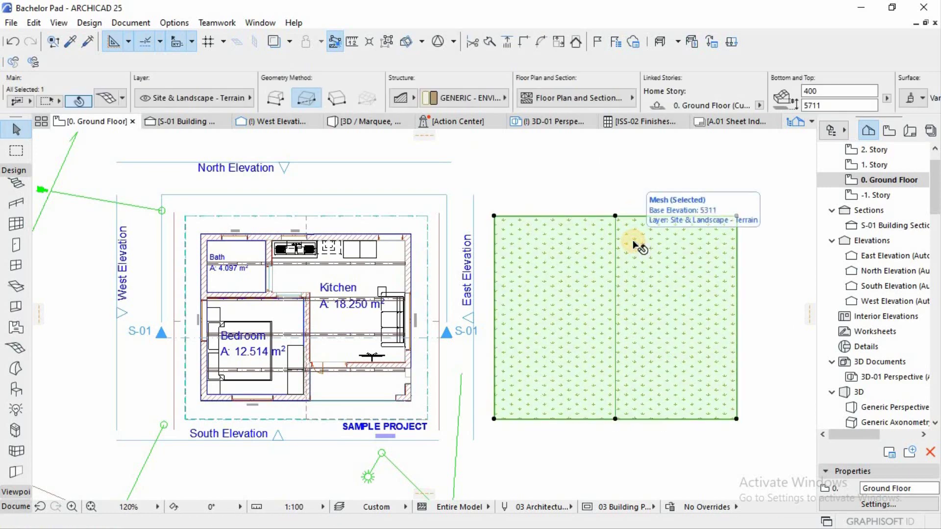
{"action": "key", "text": "F5"}
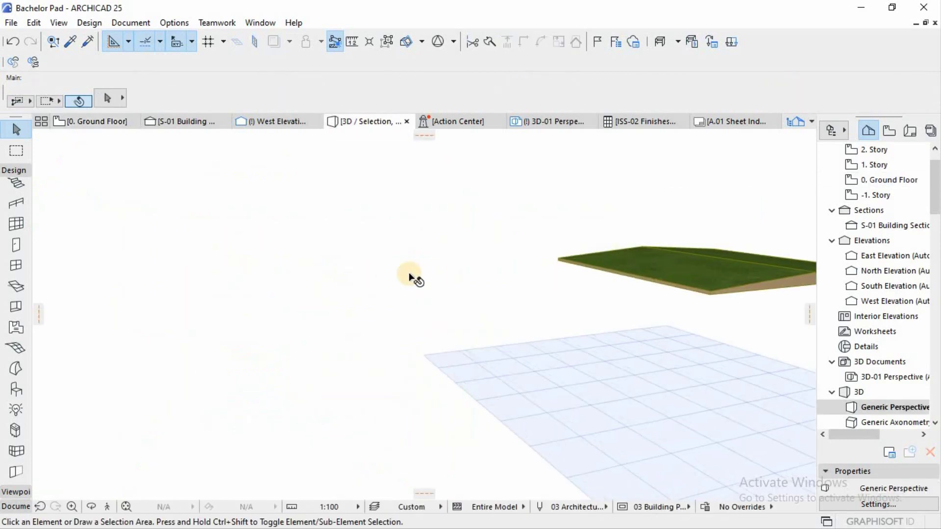
{"action": "scroll", "coordinate": [505, 287], "scroll_direction": "up", "scroll_amount": 2}
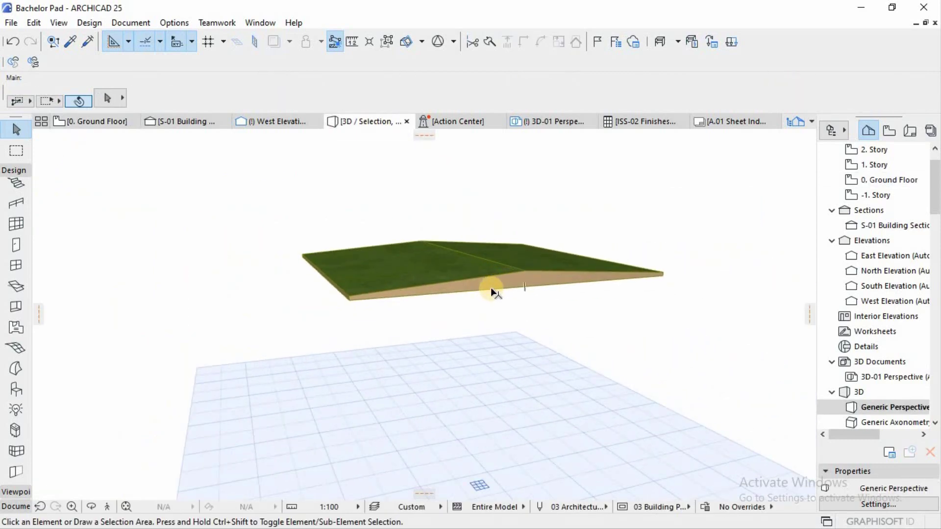
{"action": "left_click", "coordinate": [98, 121]}
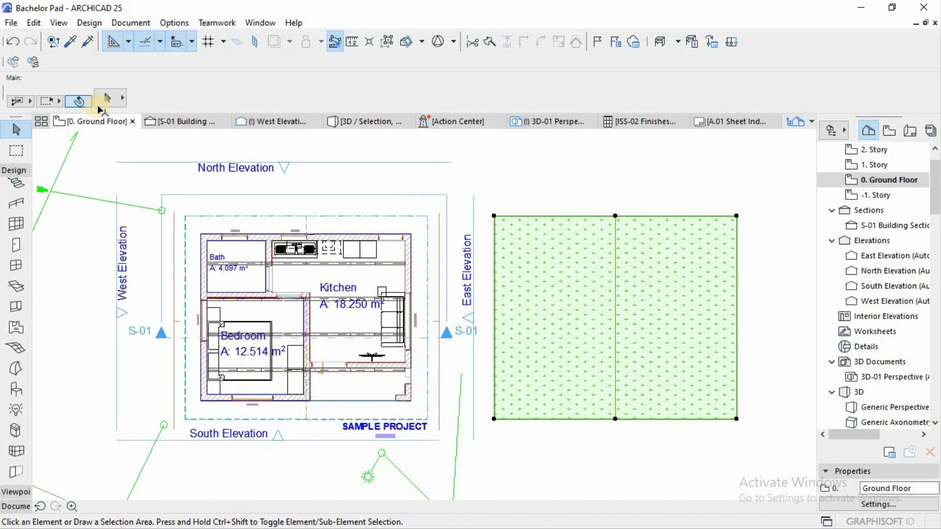
Step: Apply Design > Design Extras > Create Roofs from Mesh to the ridged mesh beside the house
{"action": "left_click", "coordinate": [89, 23]}
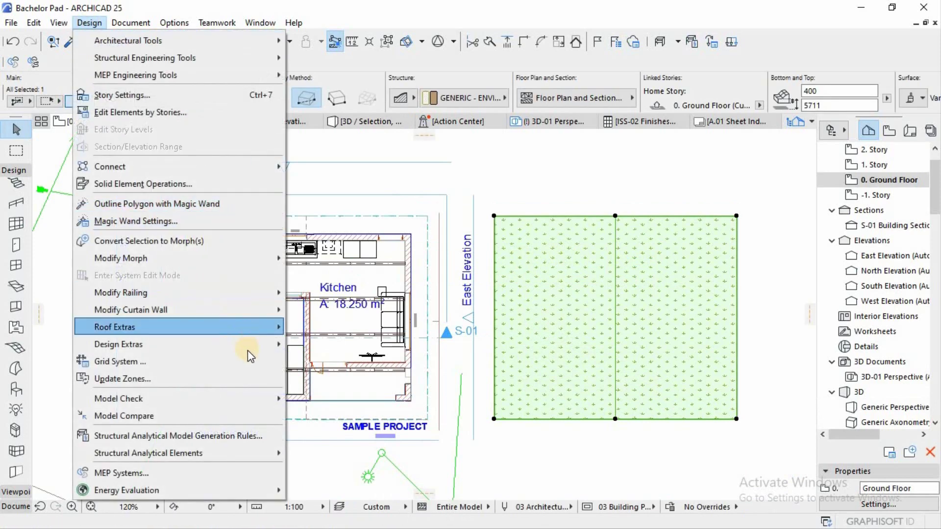
{"action": "mouse_move", "coordinate": [248, 350]}
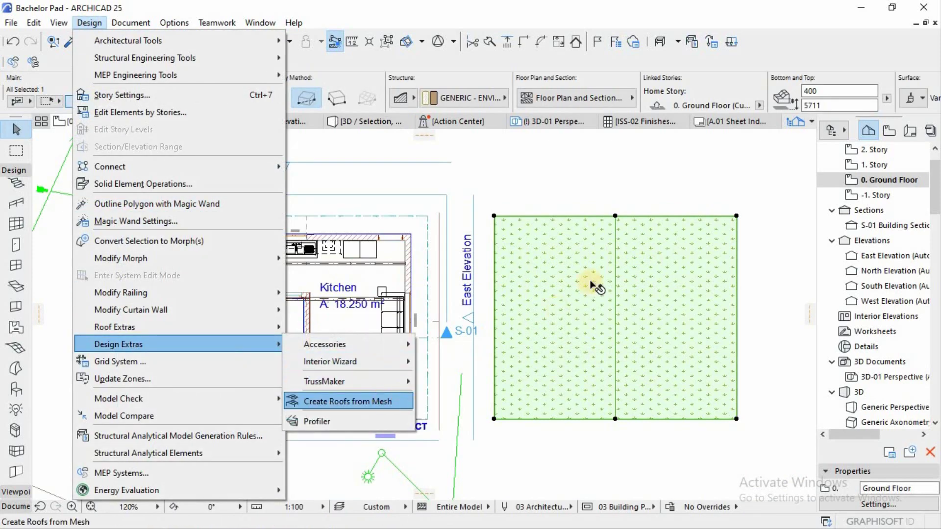
{"action": "left_click", "coordinate": [595, 277]}
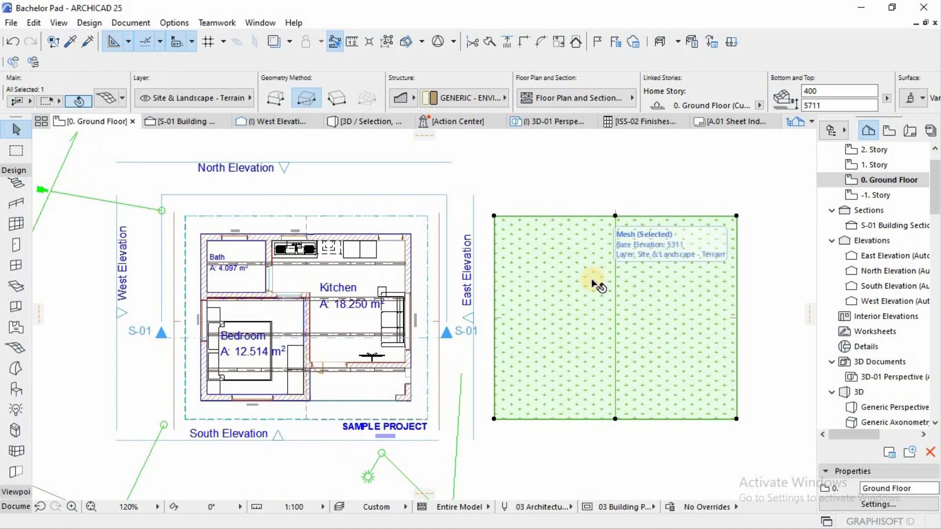
{"action": "left_click", "coordinate": [88, 24]}
{"action": "mouse_move", "coordinate": [260, 344]}
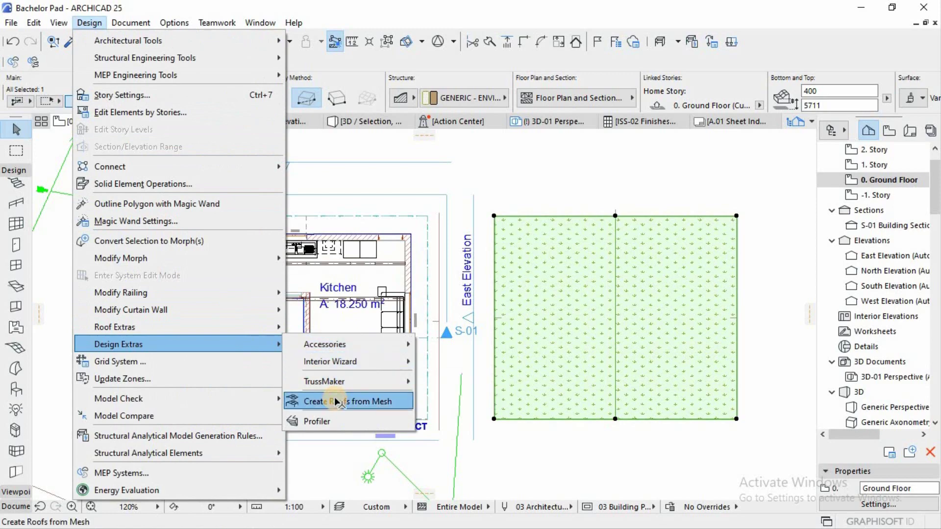
{"action": "left_click", "coordinate": [346, 401]}
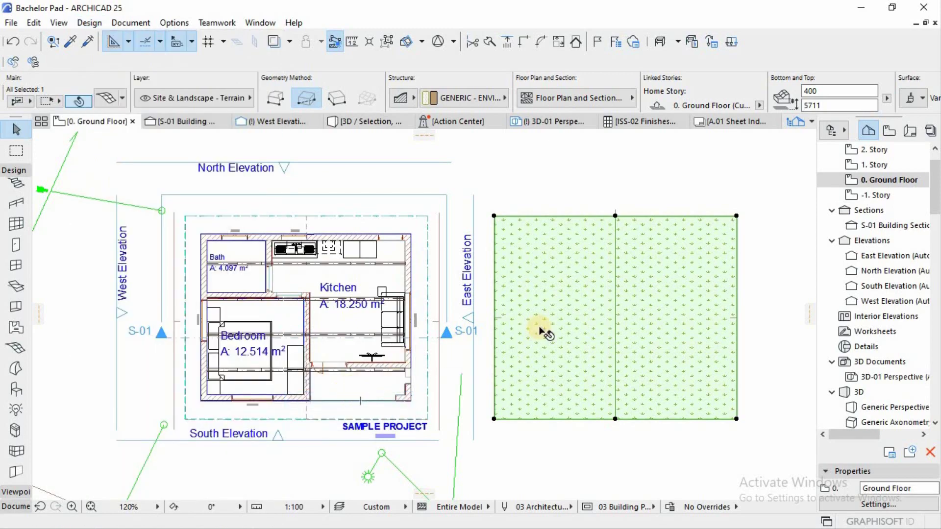
{"action": "scroll", "coordinate": [541, 334], "scroll_direction": "down", "scroll_amount": 3}
{"action": "left_click", "coordinate": [607, 357]}
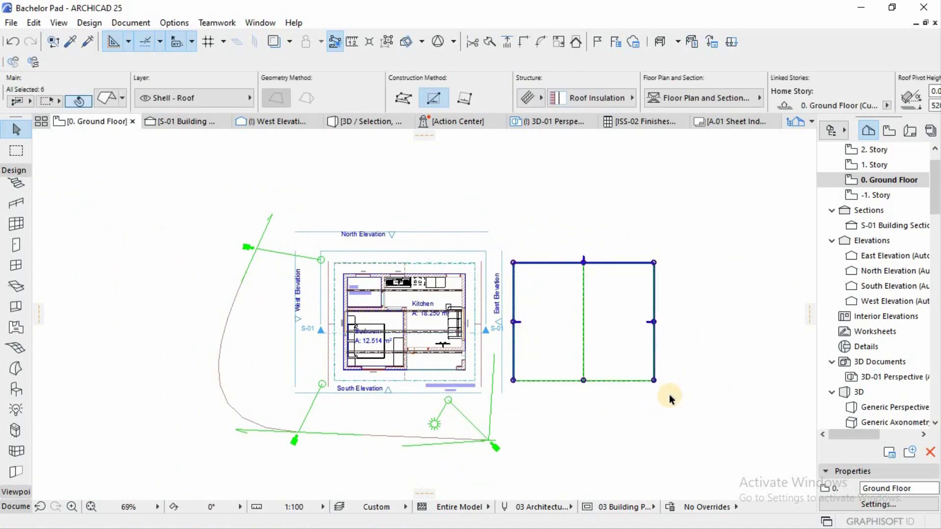
Step: View the new roofs alone in 3D from eye level and clear their selection
{"action": "key", "text": "F5"}
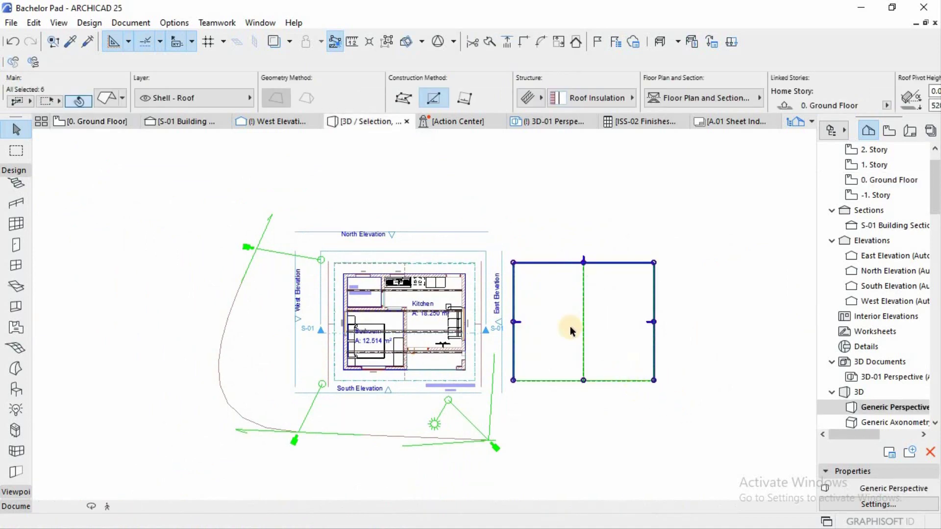
{"action": "scroll", "coordinate": [460, 272], "scroll_direction": "up", "scroll_amount": 4}
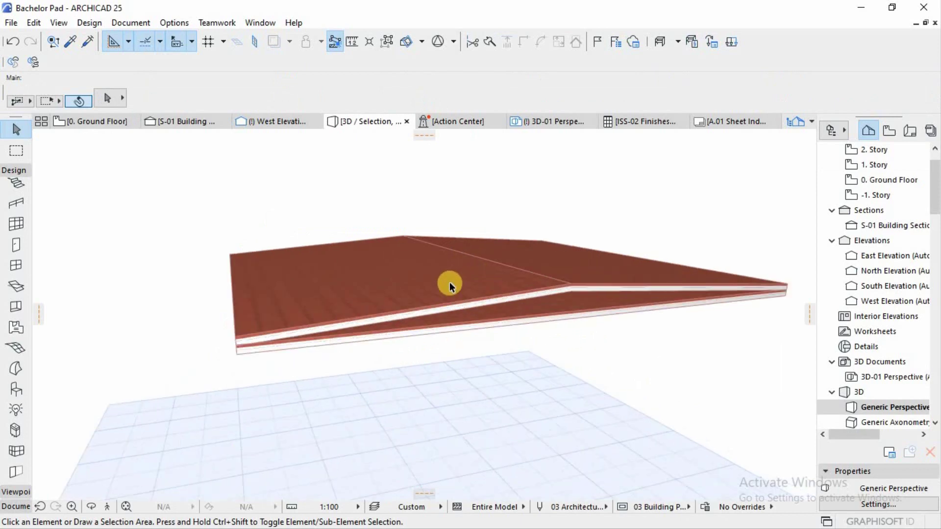
{"action": "middle_click_drag", "start_coordinate": [439, 264], "coordinate": [538, 333], "text": "shift"}
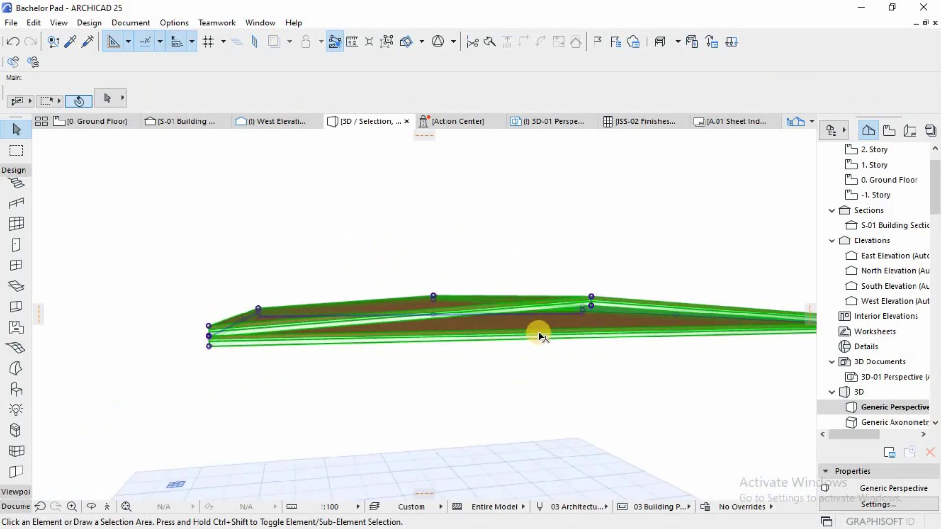
{"action": "right_click", "coordinate": [538, 333]}
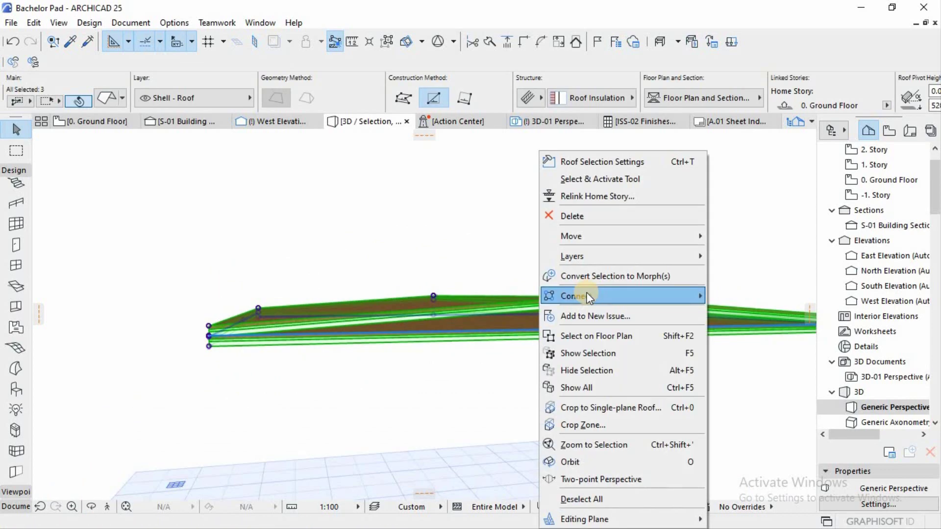
{"action": "key", "text": "Escape"}
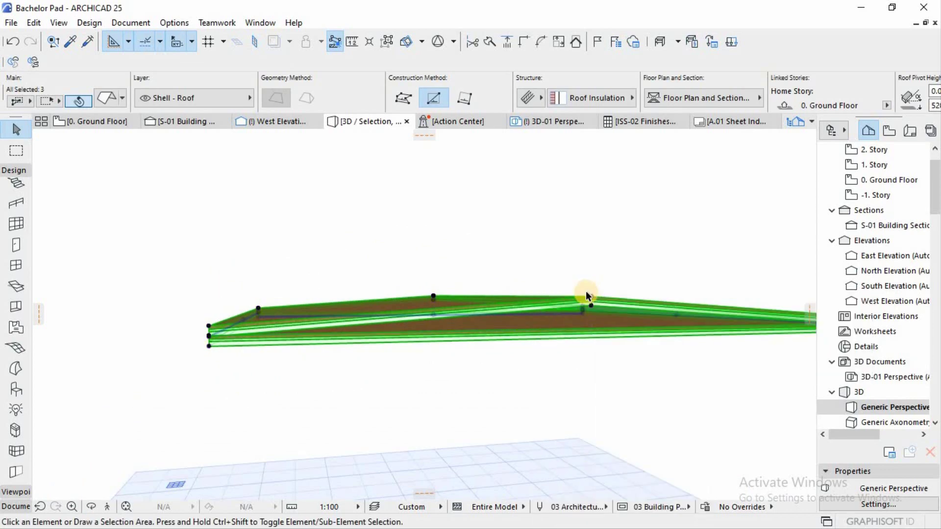
{"action": "left_click", "coordinate": [544, 347]}
{"action": "left_click", "coordinate": [537, 327]}
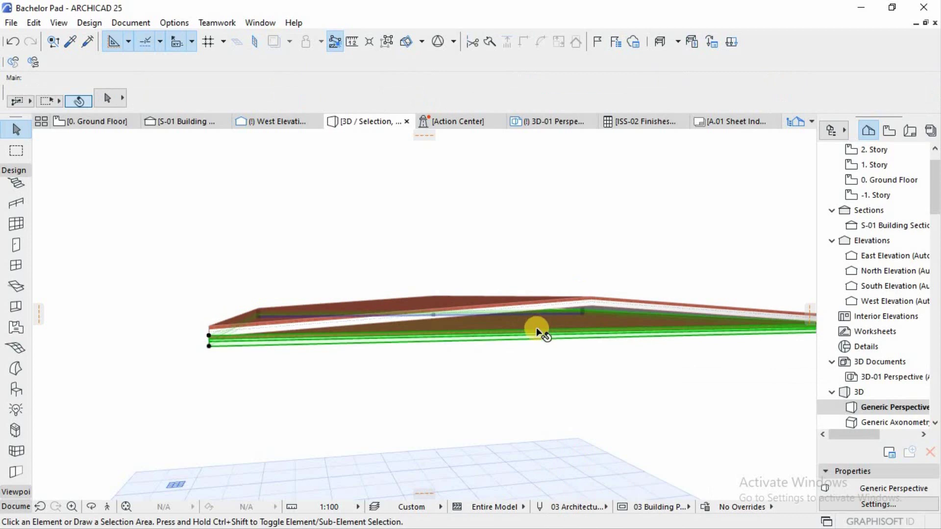
{"action": "left_click", "coordinate": [538, 339]}
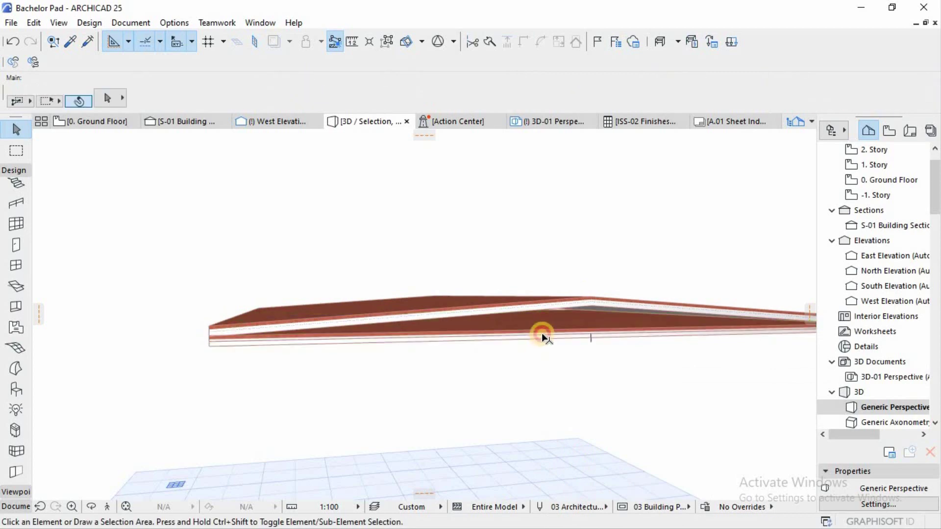
{"action": "left_click", "coordinate": [542, 333]}
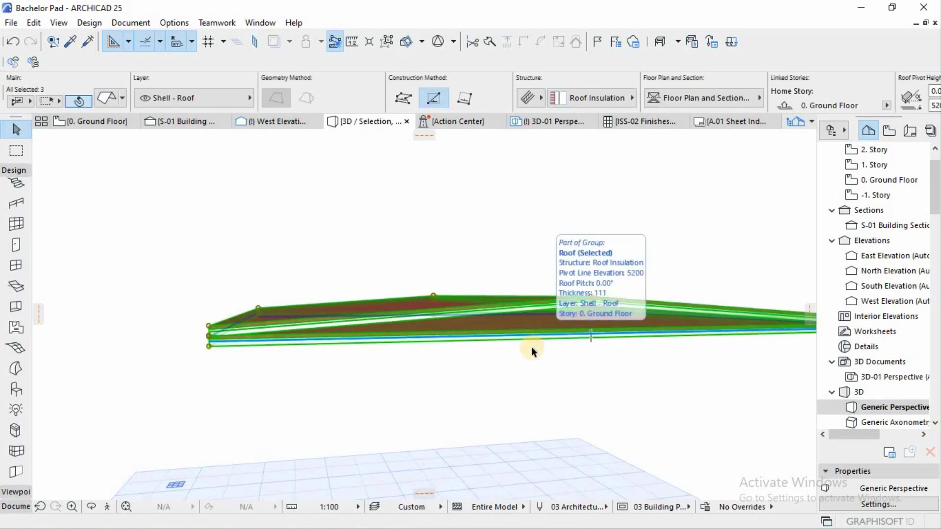
{"action": "left_click", "coordinate": [508, 362]}
Step: Inspect the left and right roof planes from above, then show all model elements in 3D
{"action": "middle_click_drag", "start_coordinate": [421, 416], "coordinate": [437, 405], "text": "shift"}
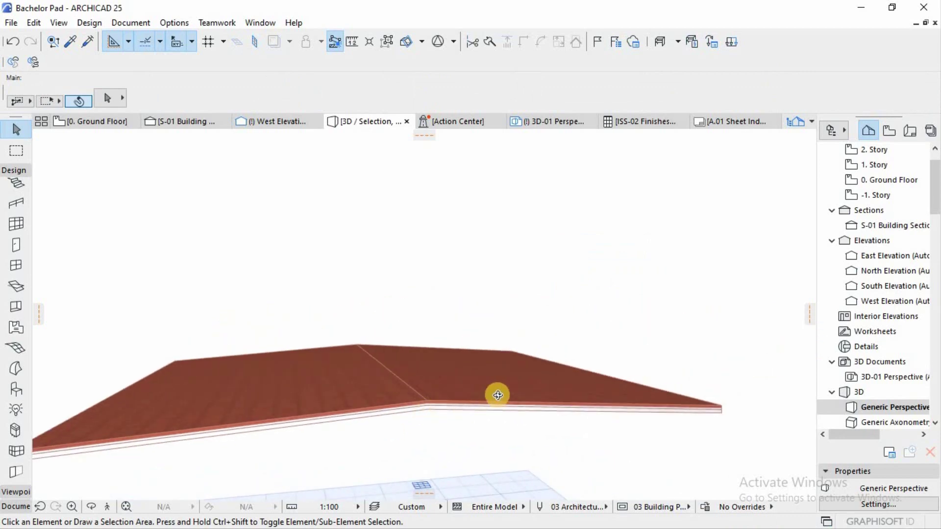
{"action": "middle_click_drag", "start_coordinate": [497, 395], "coordinate": [421, 388], "text": "shift"}
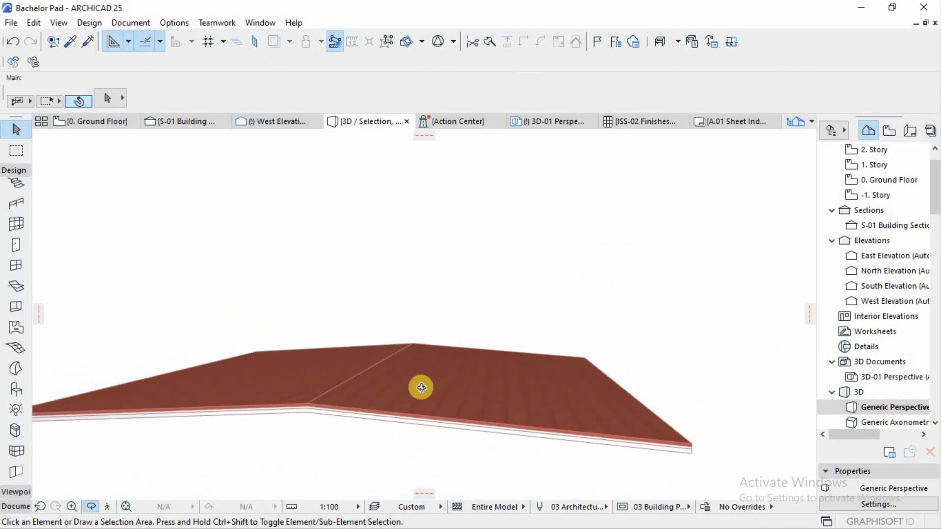
{"action": "left_click", "coordinate": [429, 374]}
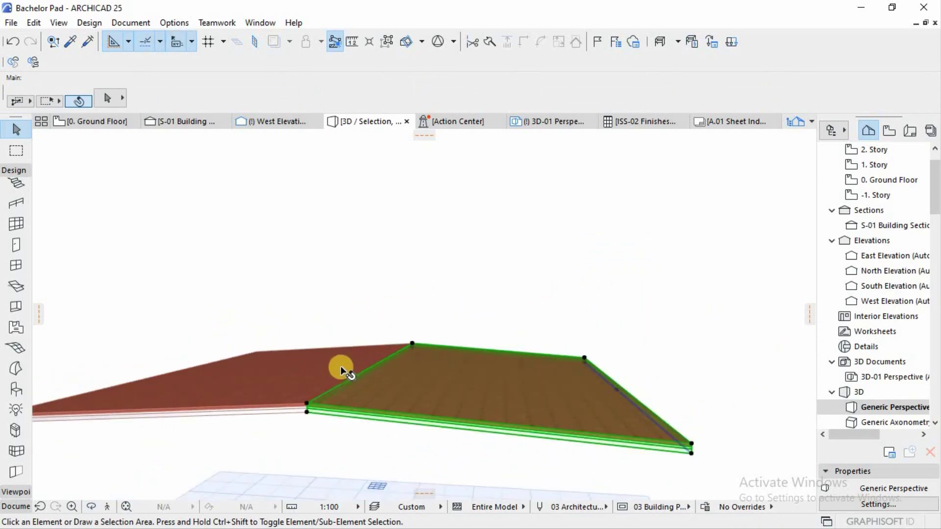
{"action": "left_click", "coordinate": [378, 357]}
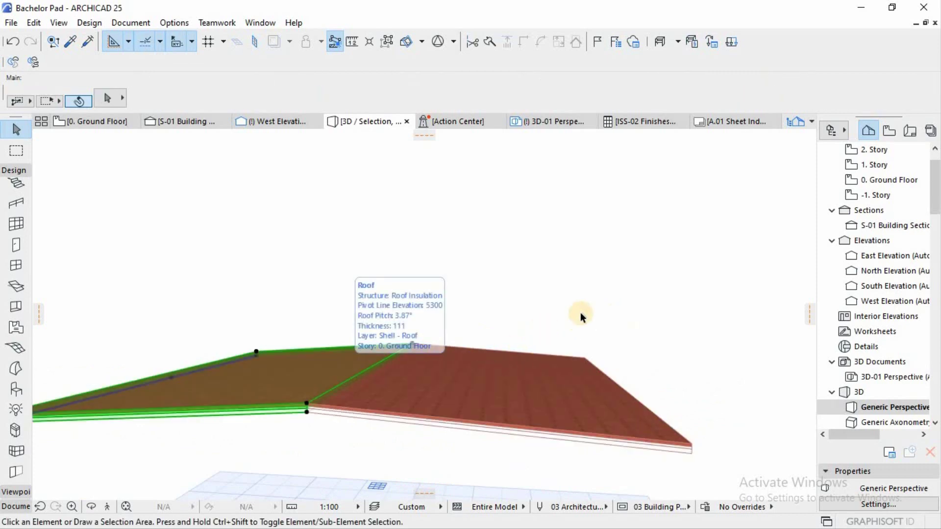
{"action": "left_click", "coordinate": [446, 321]}
{"action": "key", "text": "F5"}
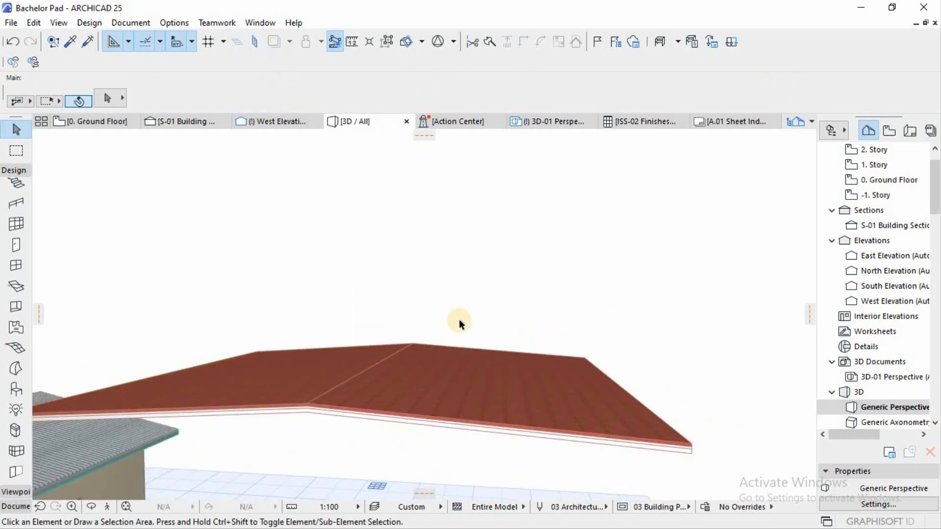
Step: Select both roof planes and set their pitch to 5° in Roof Selection Settings
{"action": "scroll", "coordinate": [424, 328], "scroll_direction": "down", "scroll_amount": 10}
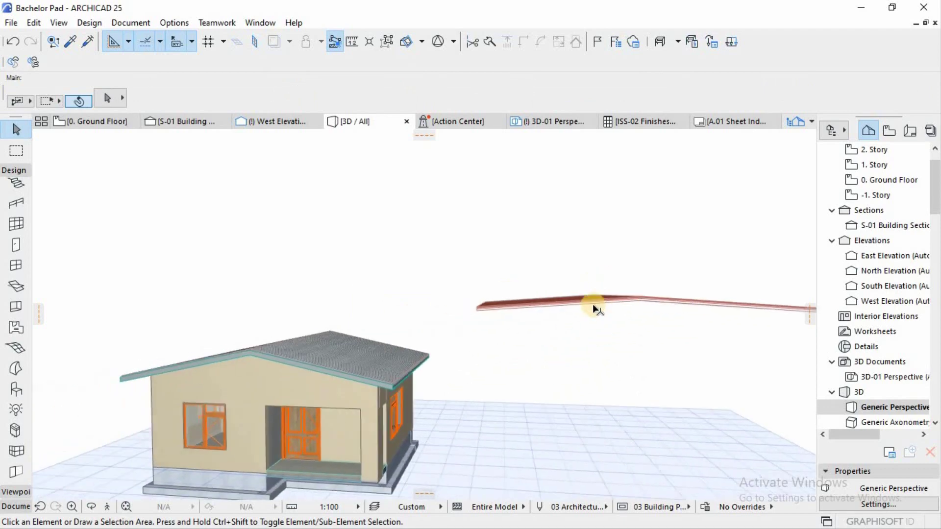
{"action": "left_click", "coordinate": [586, 301]}
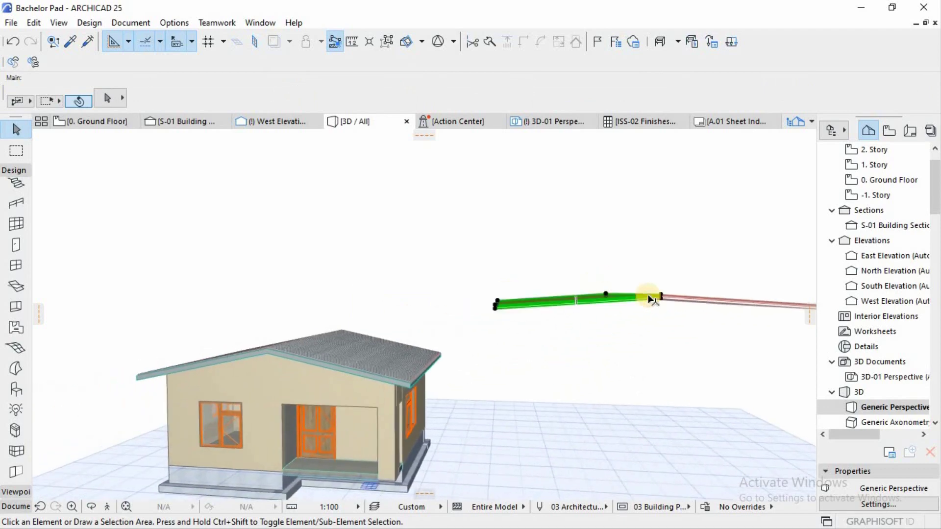
{"action": "left_click", "coordinate": [688, 300], "text": "shift"}
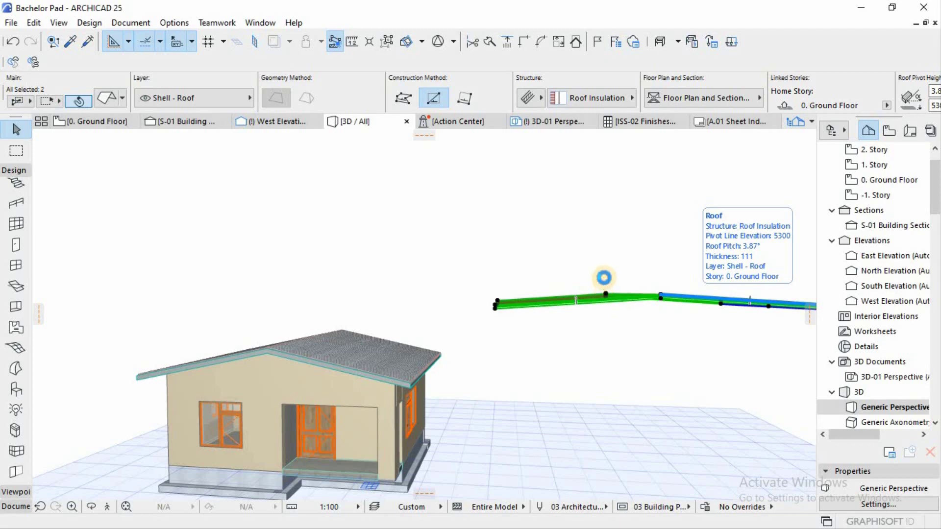
{"action": "key", "text": "ctrl+t"}
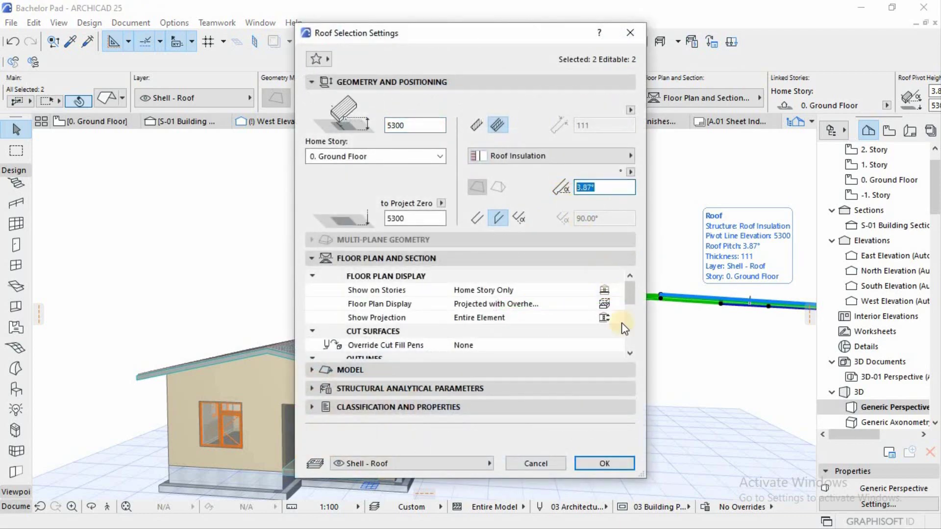
{"action": "type", "text": "5"}
{"action": "left_click", "coordinate": [607, 459]}
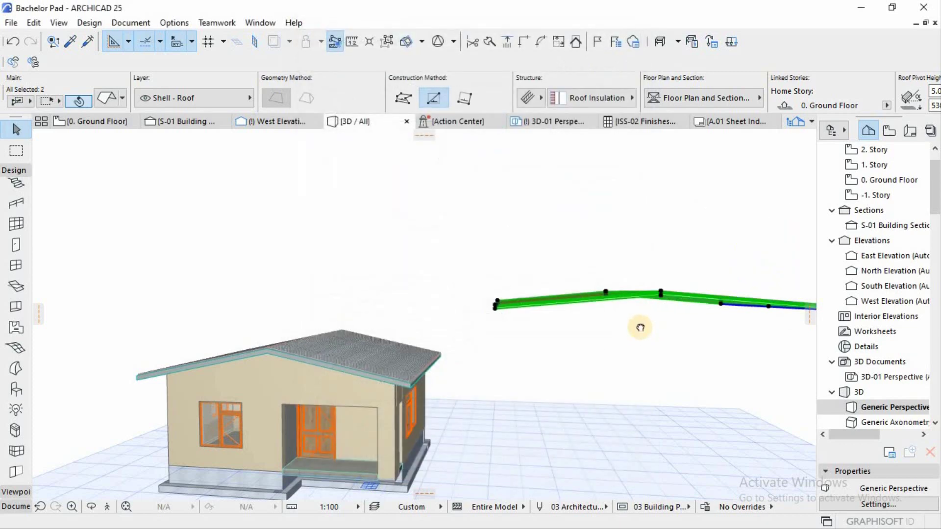
{"action": "scroll", "coordinate": [557, 296], "scroll_direction": "up", "scroll_amount": 3}
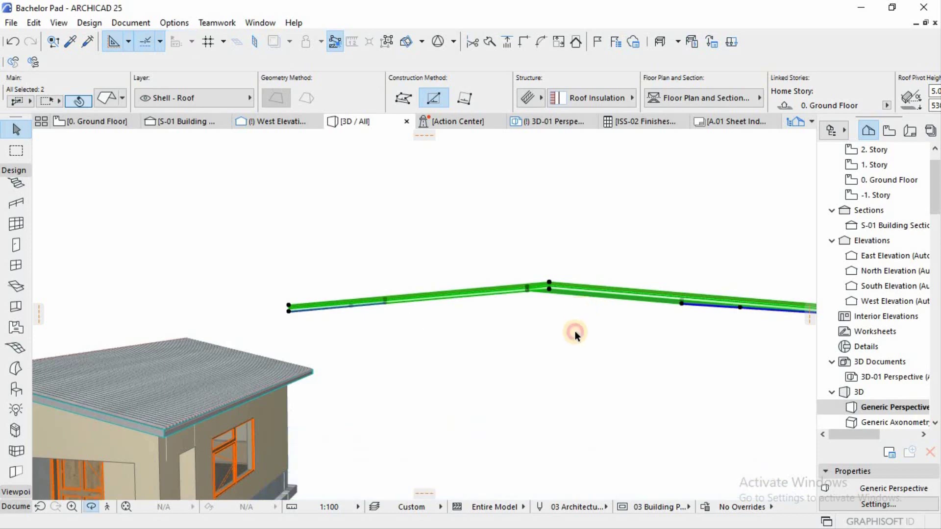
Step: Reselect the roofs and set their pitch to 12° in the Info Box Roof Pitch field
{"action": "left_click", "coordinate": [564, 342]}
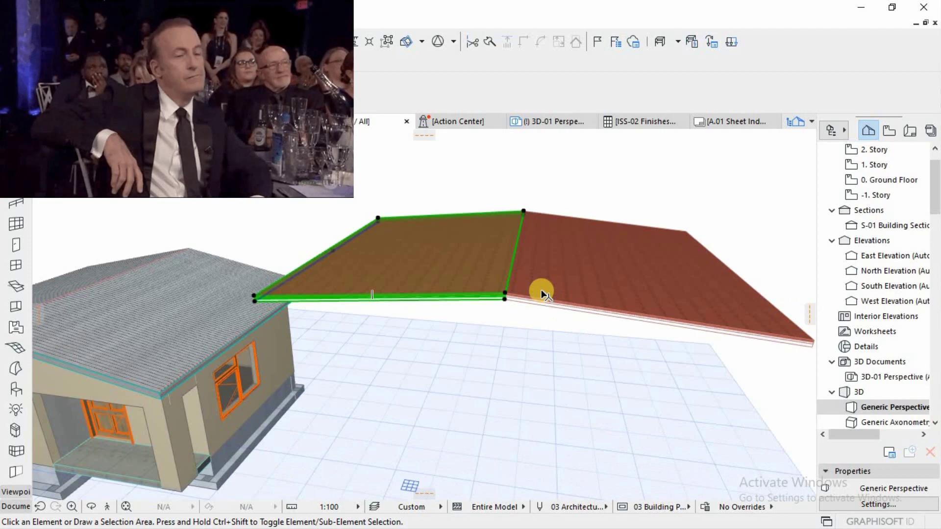
{"action": "left_click", "coordinate": [544, 293], "text": "shift"}
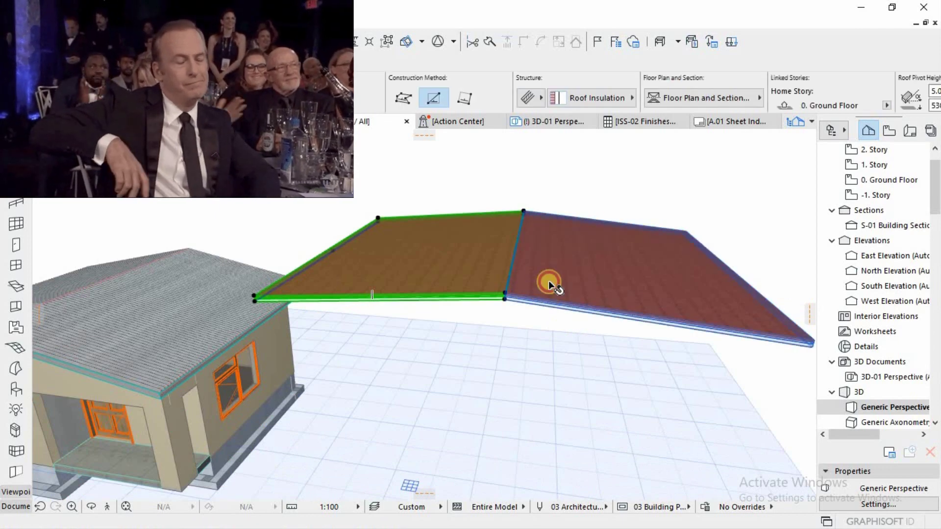
{"action": "scroll", "coordinate": [844, 101], "scroll_direction": "right", "scroll_amount": 3}
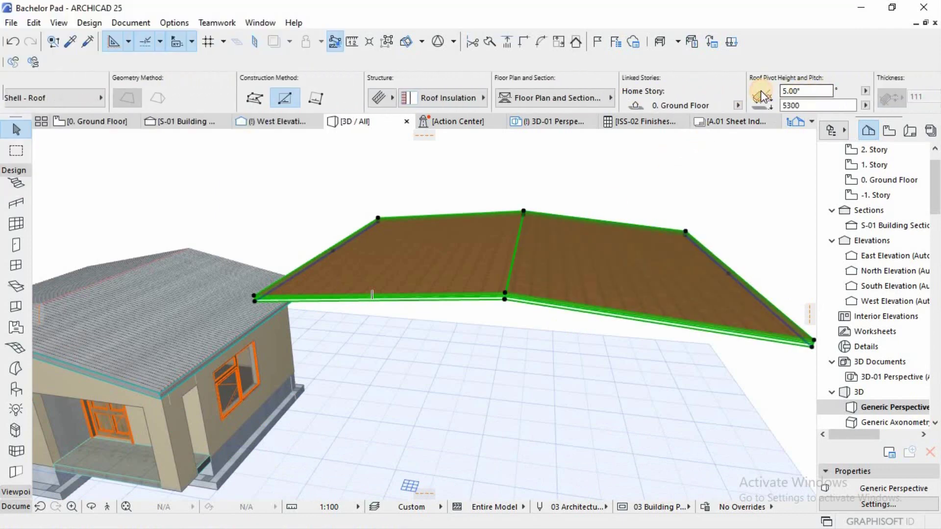
{"action": "double_click", "coordinate": [806, 91]}
{"action": "type", "text": "12"}
{"action": "key", "text": "Return"}
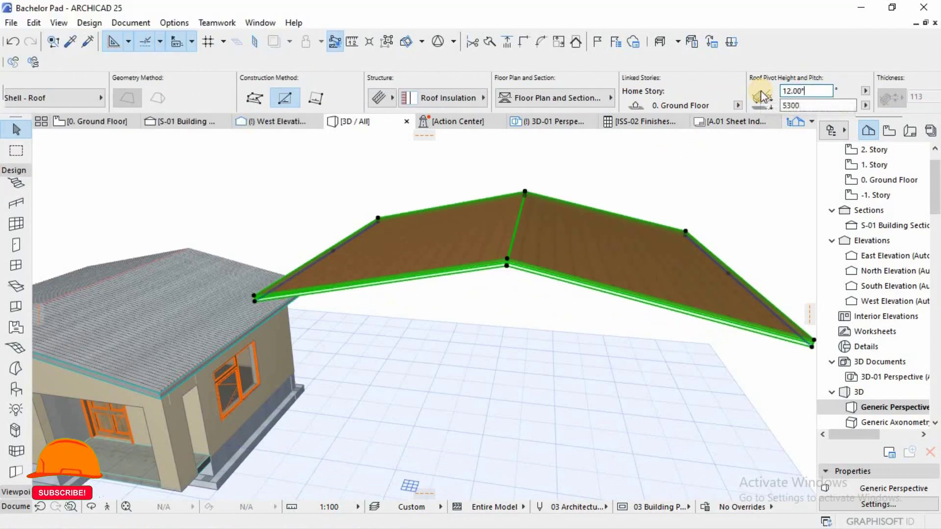
{"action": "left_click", "coordinate": [537, 371]}
{"action": "middle_click_drag", "start_coordinate": [540, 337], "coordinate": [454, 298], "text": "shift"}
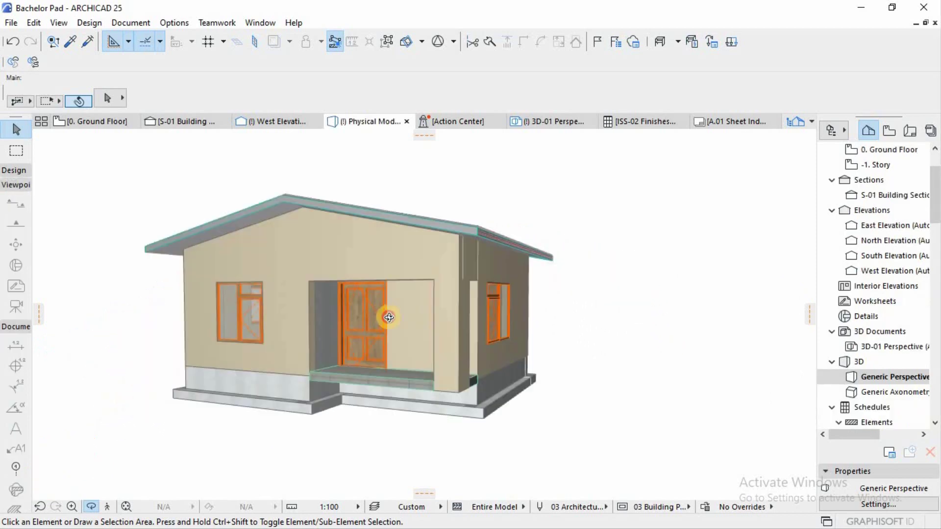
{"action": "middle_click_drag", "start_coordinate": [385, 315], "coordinate": [462, 389], "text": "shift"}
{"action": "left_click", "coordinate": [464, 393]}
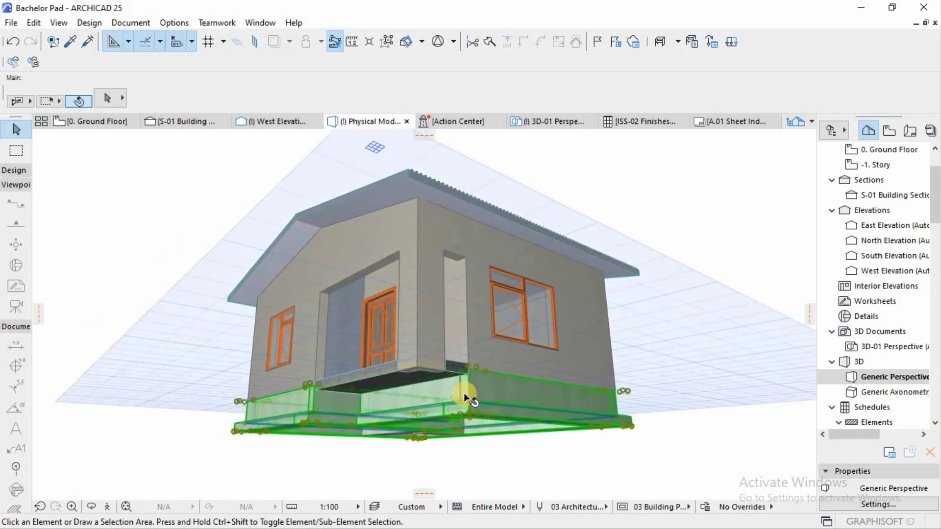
{"action": "key", "text": "F5"}
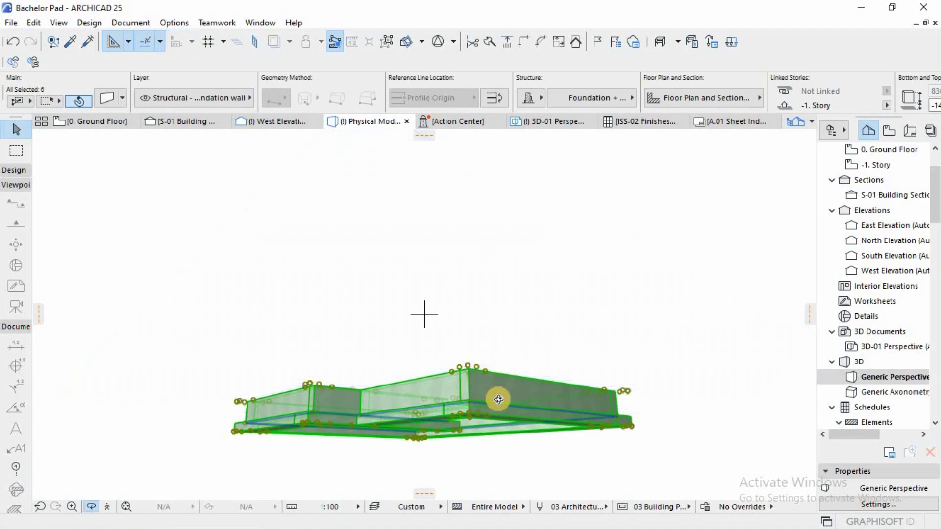
{"action": "middle_click_drag", "start_coordinate": [498, 399], "coordinate": [349, 431], "text": "shift"}
{"action": "scroll", "coordinate": [307, 389], "scroll_direction": "up", "scroll_amount": 5}
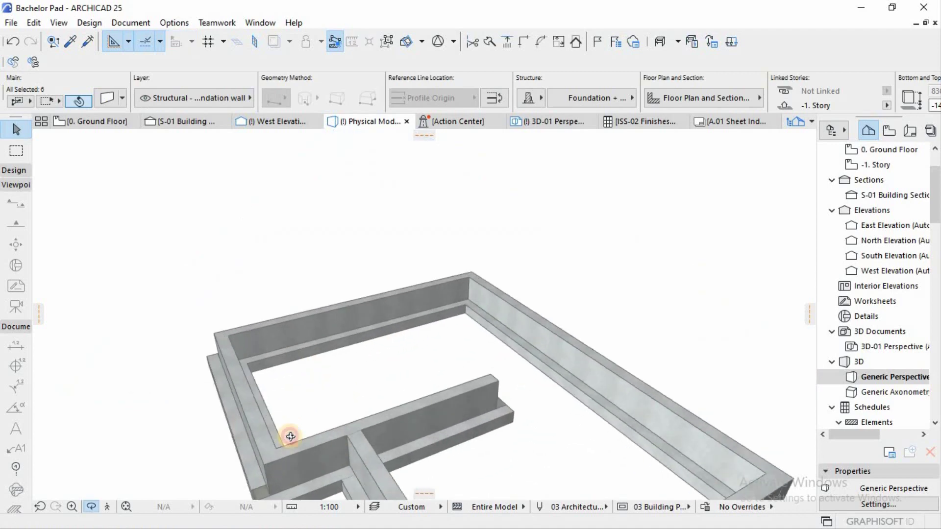
{"action": "middle_click_drag", "start_coordinate": [290, 436], "coordinate": [485, 293], "text": "shift"}
{"action": "left_click", "coordinate": [483, 300]}
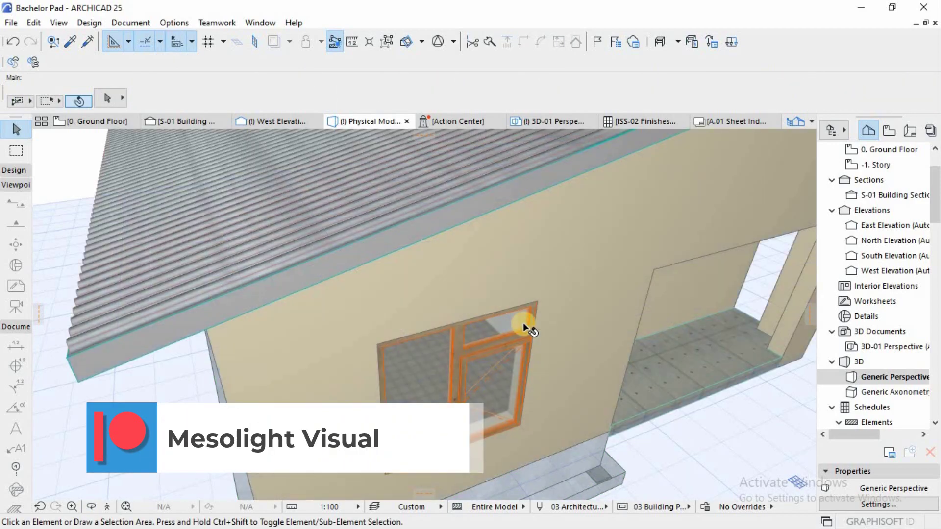
{"action": "middle_click_drag", "start_coordinate": [523, 322], "coordinate": [460, 305], "text": "shift"}
{"action": "middle_click_drag", "start_coordinate": [518, 291], "coordinate": [400, 391], "text": "shift"}
{"action": "left_click", "coordinate": [400, 391]}
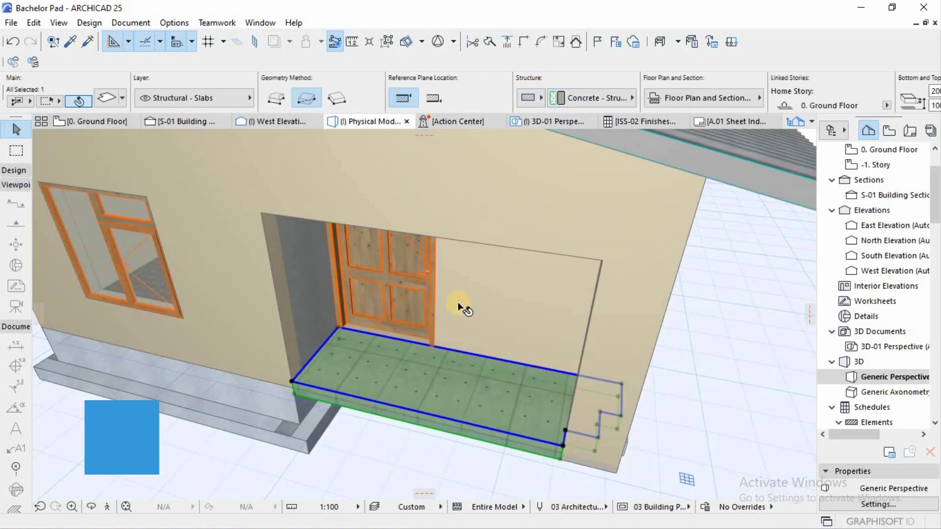
{"action": "key", "text": "Escape"}
{"action": "scroll", "coordinate": [480, 262], "scroll_direction": "up", "scroll_amount": 10}
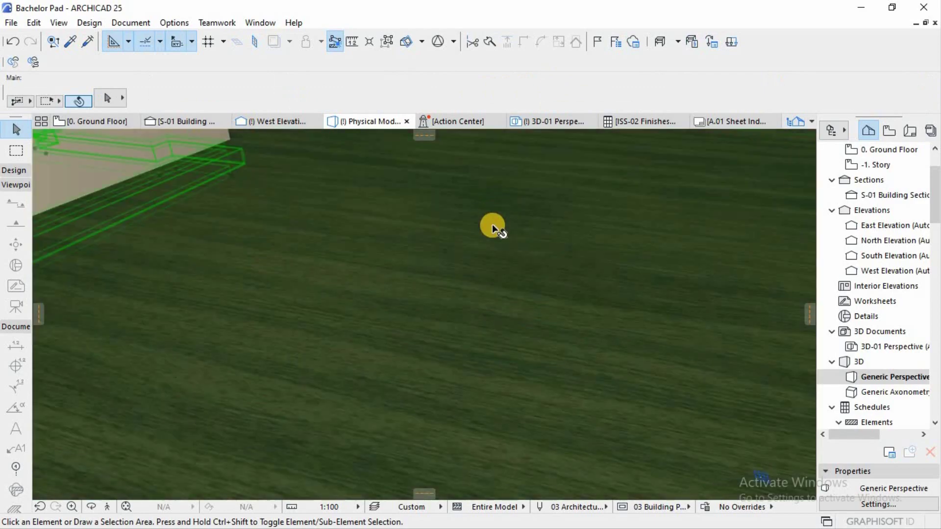
Step: Open the Floor Structure 24 object's settings and choose Furniture as its classification
{"action": "left_click", "coordinate": [492, 224]}
{"action": "scroll", "coordinate": [236, 136], "scroll_direction": "up", "scroll_amount": 2}
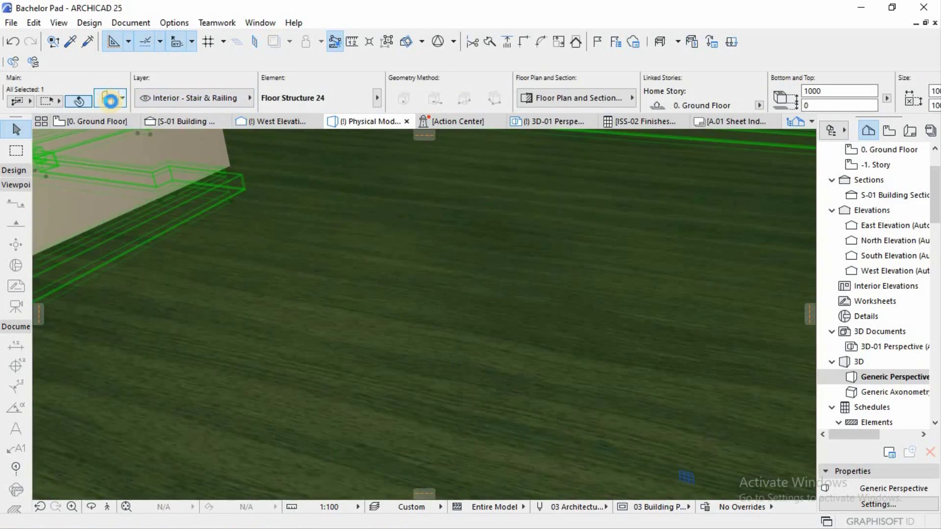
{"action": "left_click", "coordinate": [111, 100]}
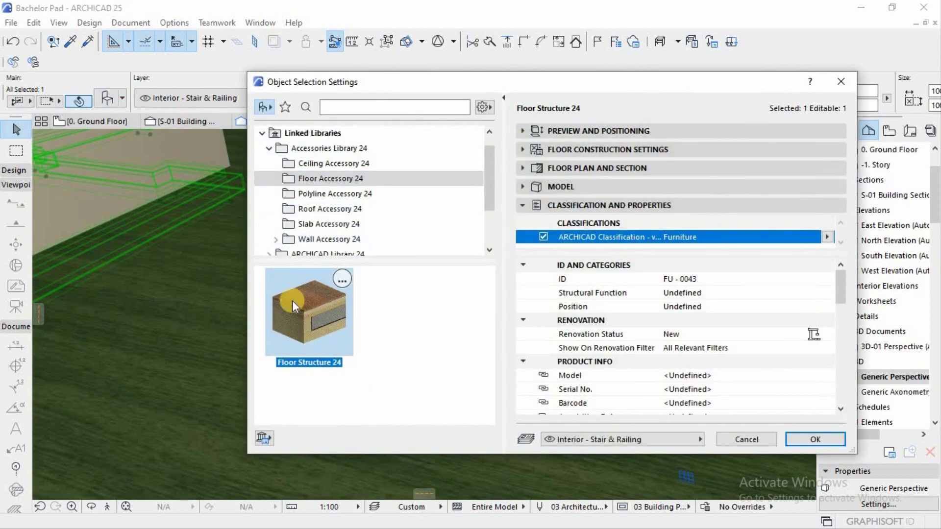
{"action": "left_click", "coordinate": [325, 183]}
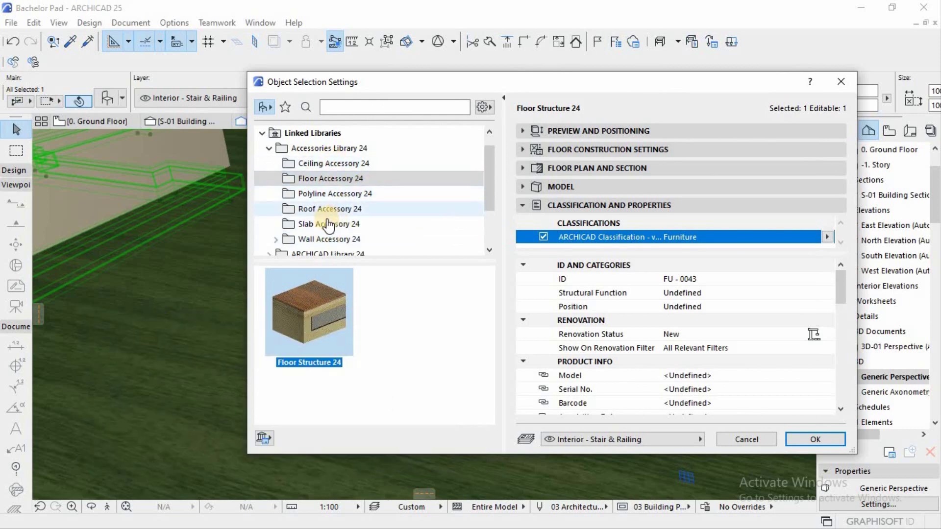
{"action": "scroll", "coordinate": [331, 240], "scroll_direction": "down", "scroll_amount": 1}
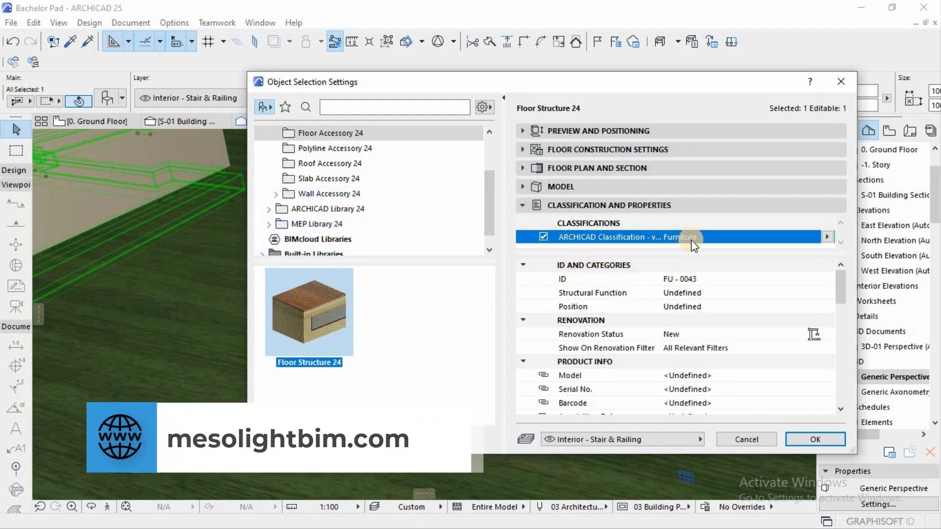
{"action": "left_click", "coordinate": [827, 237]}
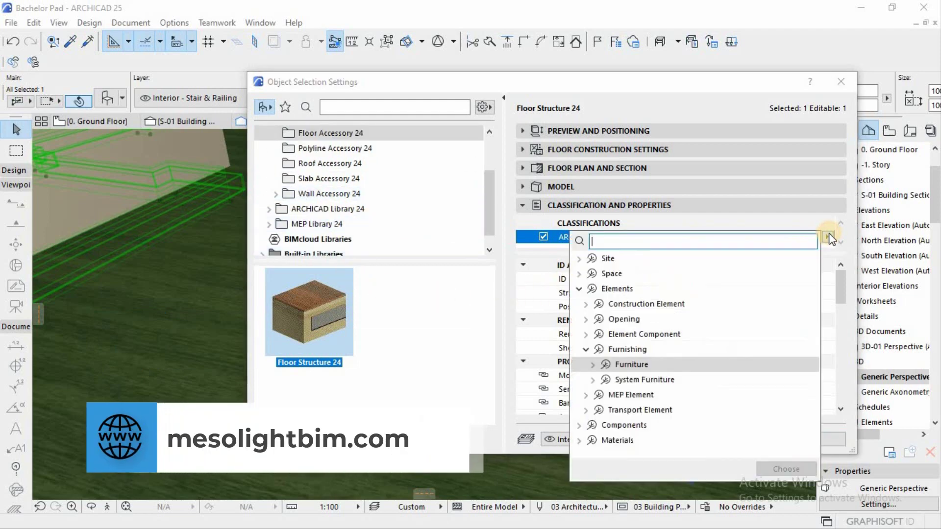
{"action": "double_click", "coordinate": [681, 363]}
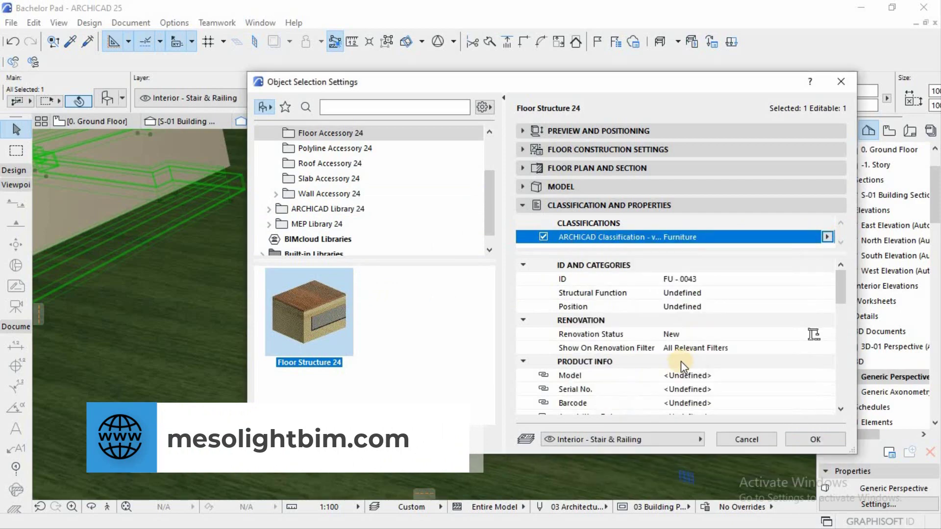
{"action": "scroll", "coordinate": [681, 361], "scroll_direction": "down", "scroll_amount": 4}
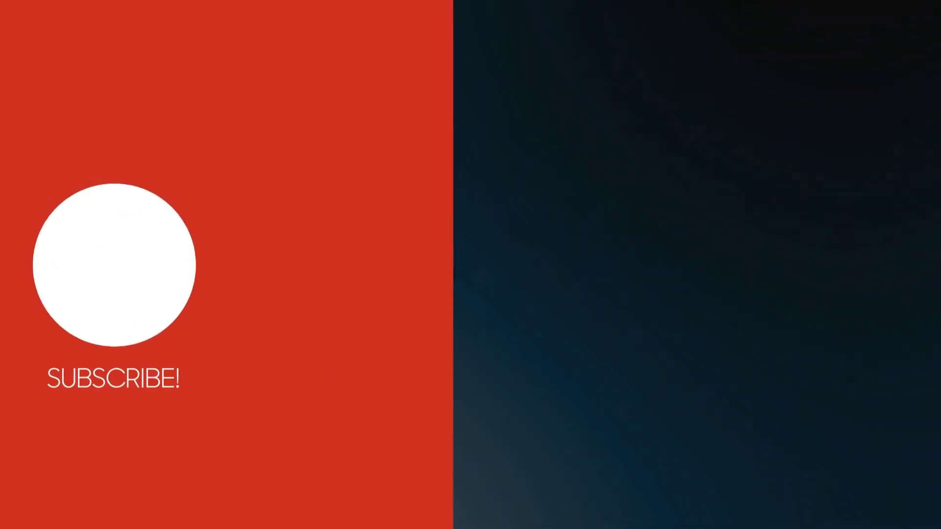